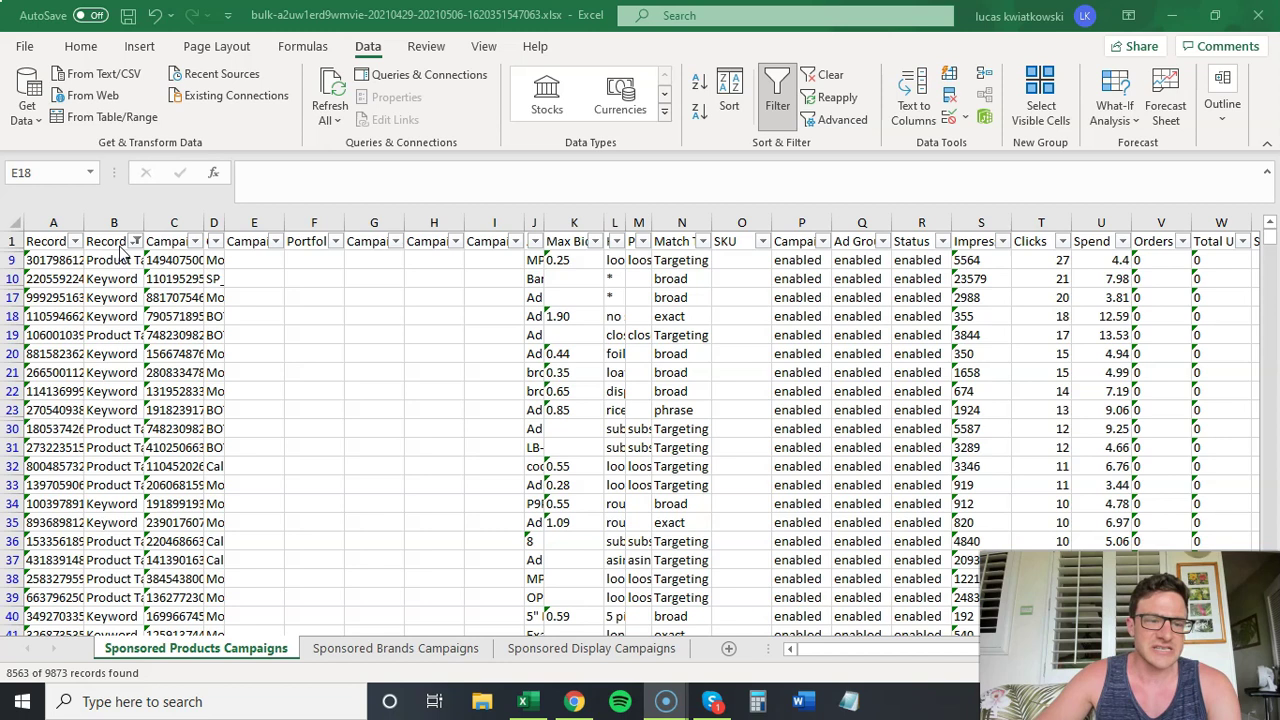
{"action": "key", "text": "alt+Tab"}
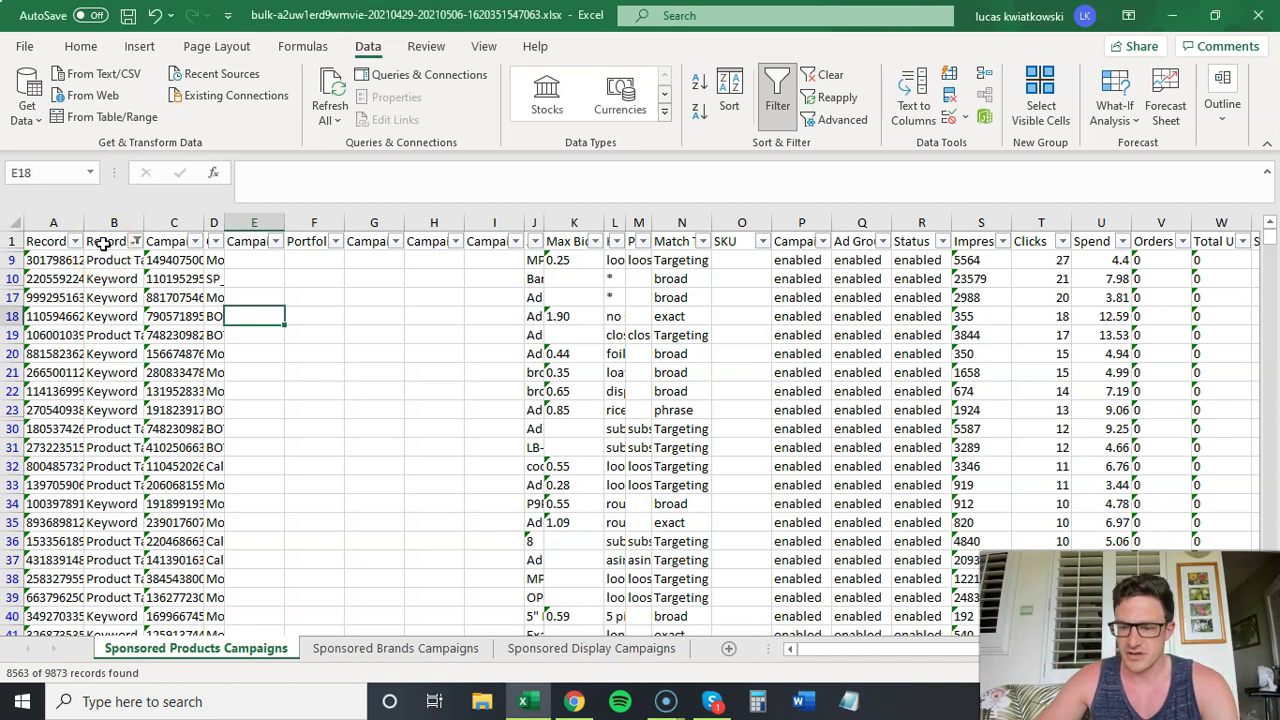
{"action": "left_click", "coordinate": [104, 244]}
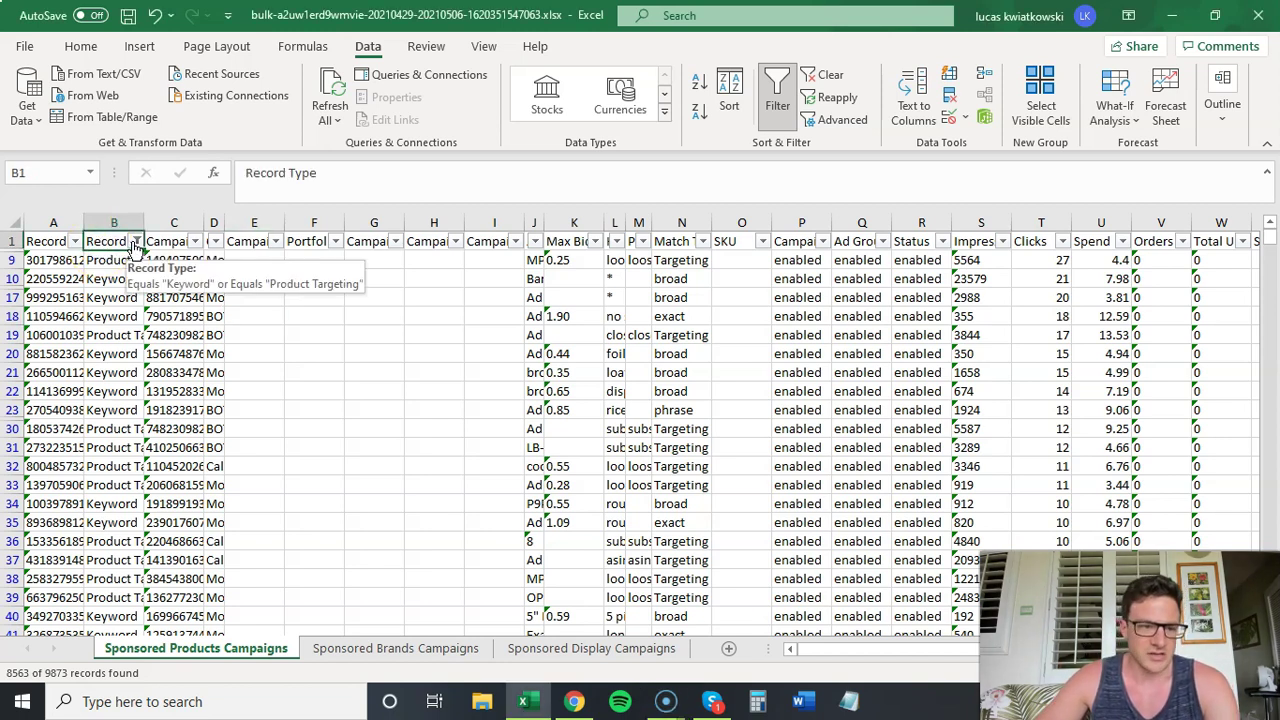
{"action": "left_click", "coordinate": [134, 243]}
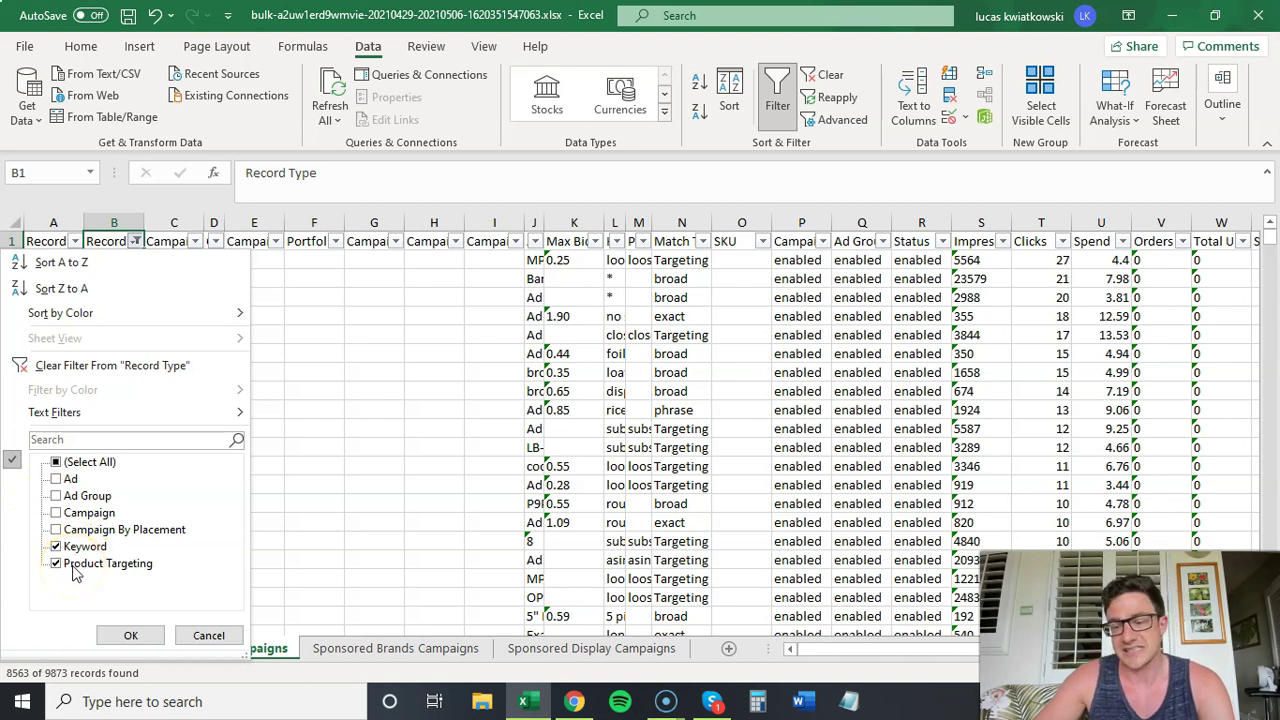
{"action": "left_click", "coordinate": [300, 298]}
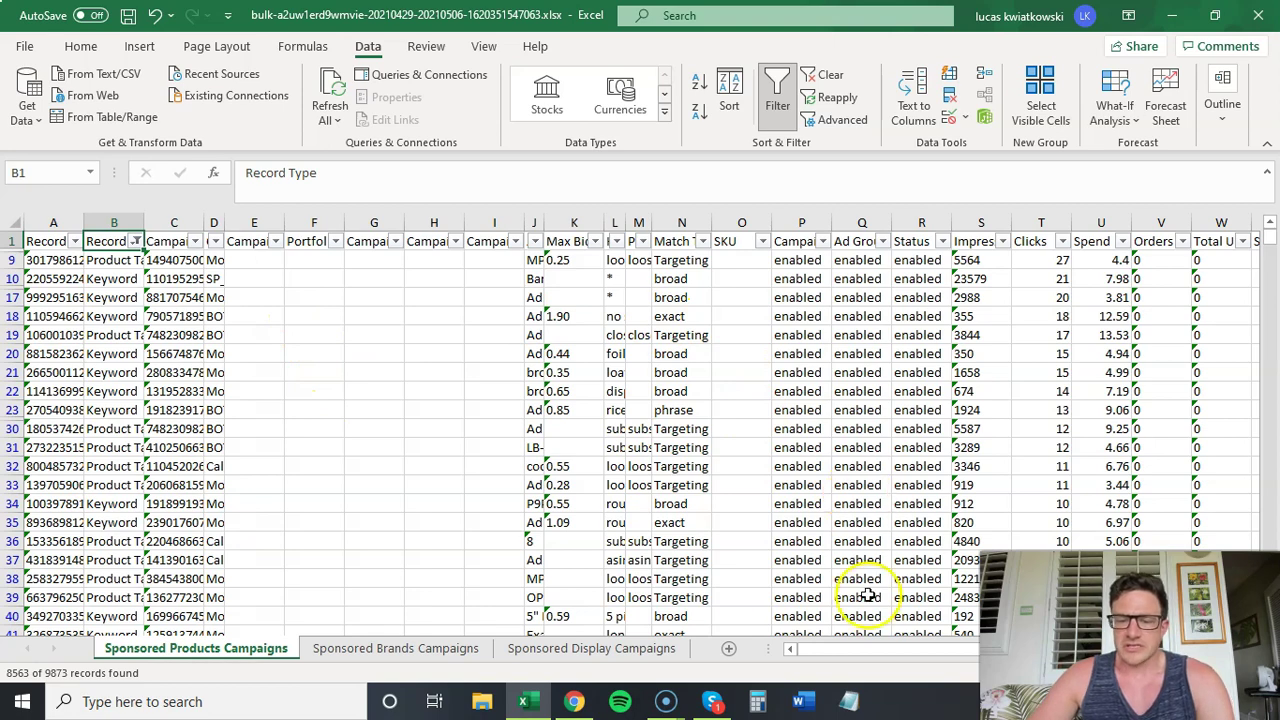
Sort the campaign rows by Clicks, largest to smallest.
{"action": "left_click_drag", "start_coordinate": [826, 654], "coordinate": [920, 646]}
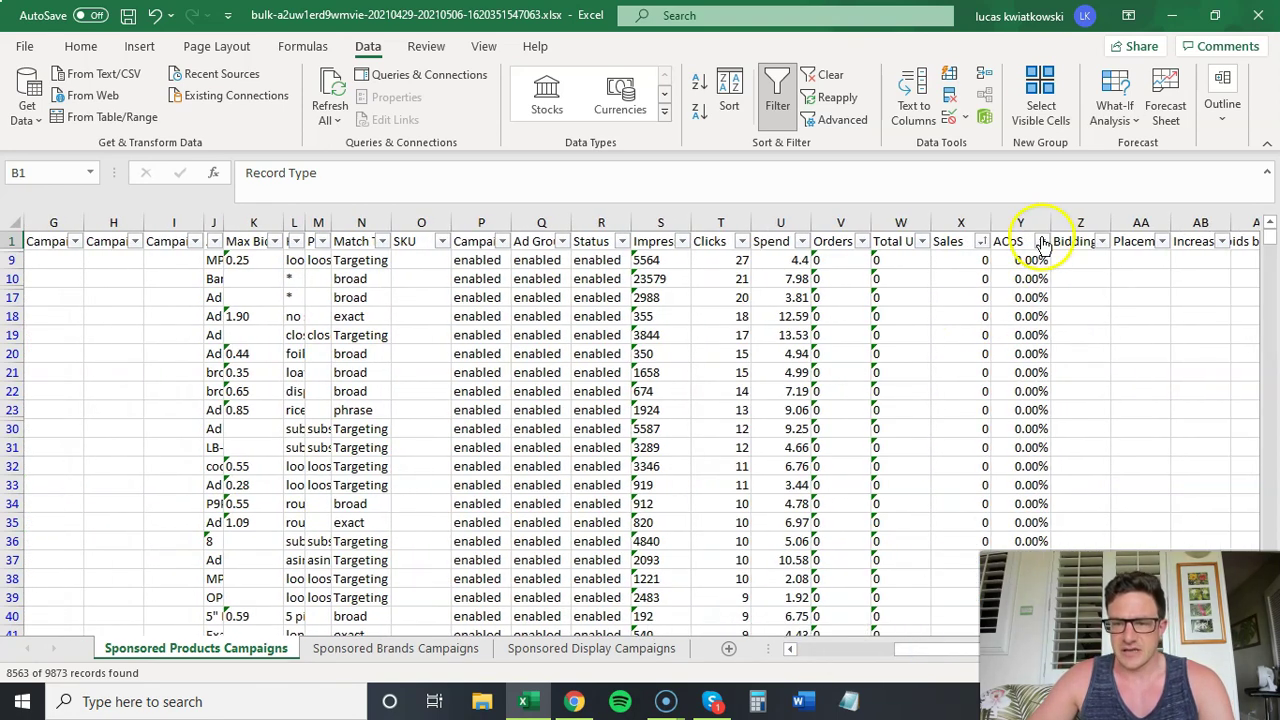
{"action": "left_click", "coordinate": [741, 241]}
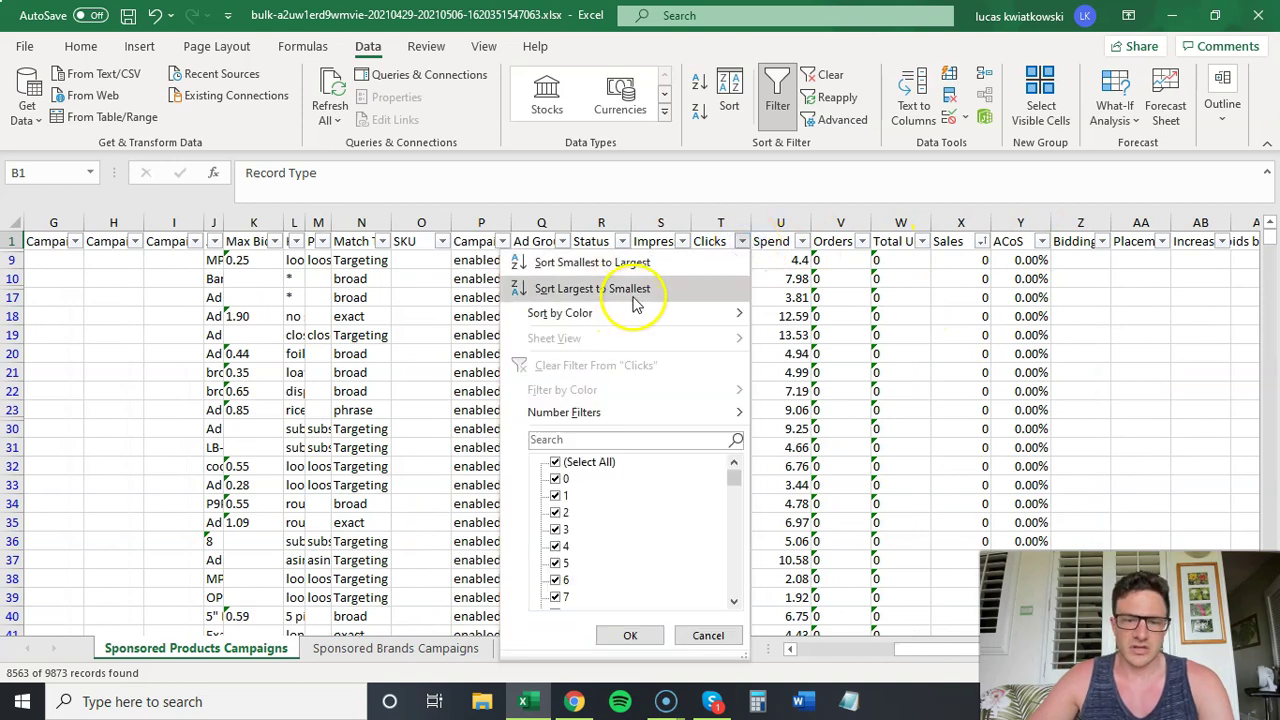
{"action": "left_click", "coordinate": [640, 288]}
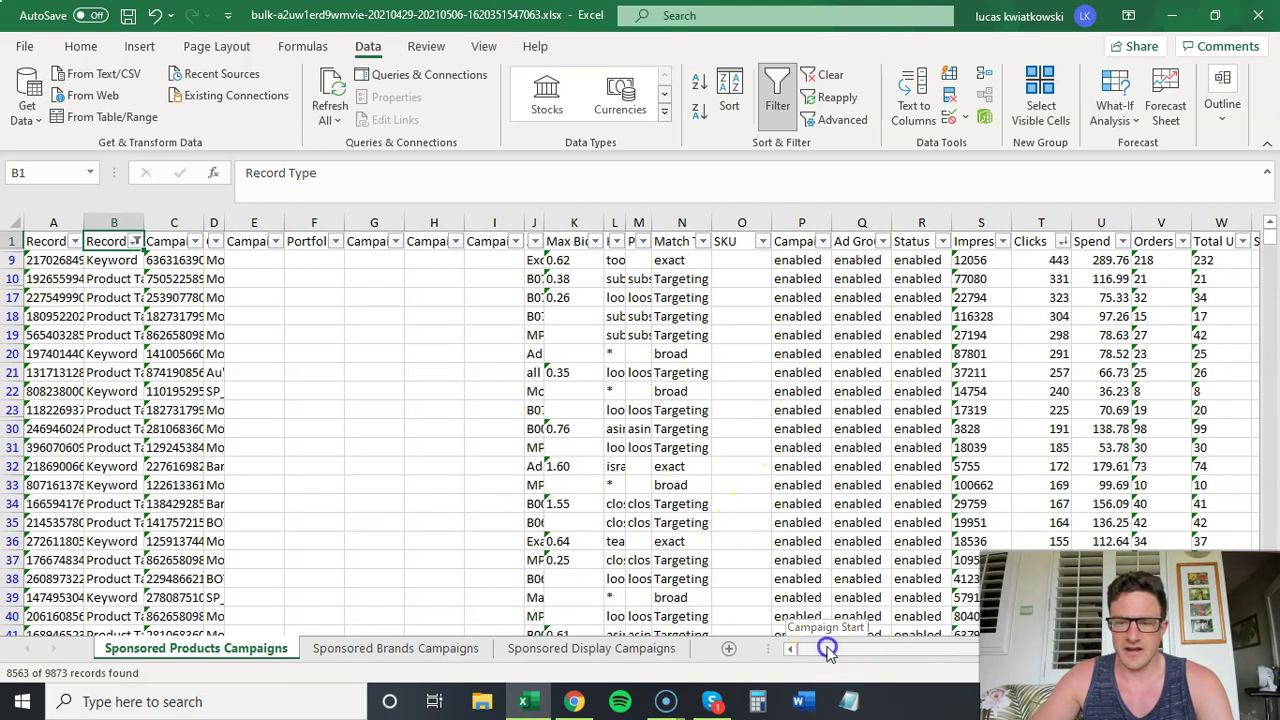
Review the top rows' ACoS values and re-apply the Clicks highest-first sort.
{"action": "left_click_drag", "start_coordinate": [837, 648], "coordinate": [935, 648]}
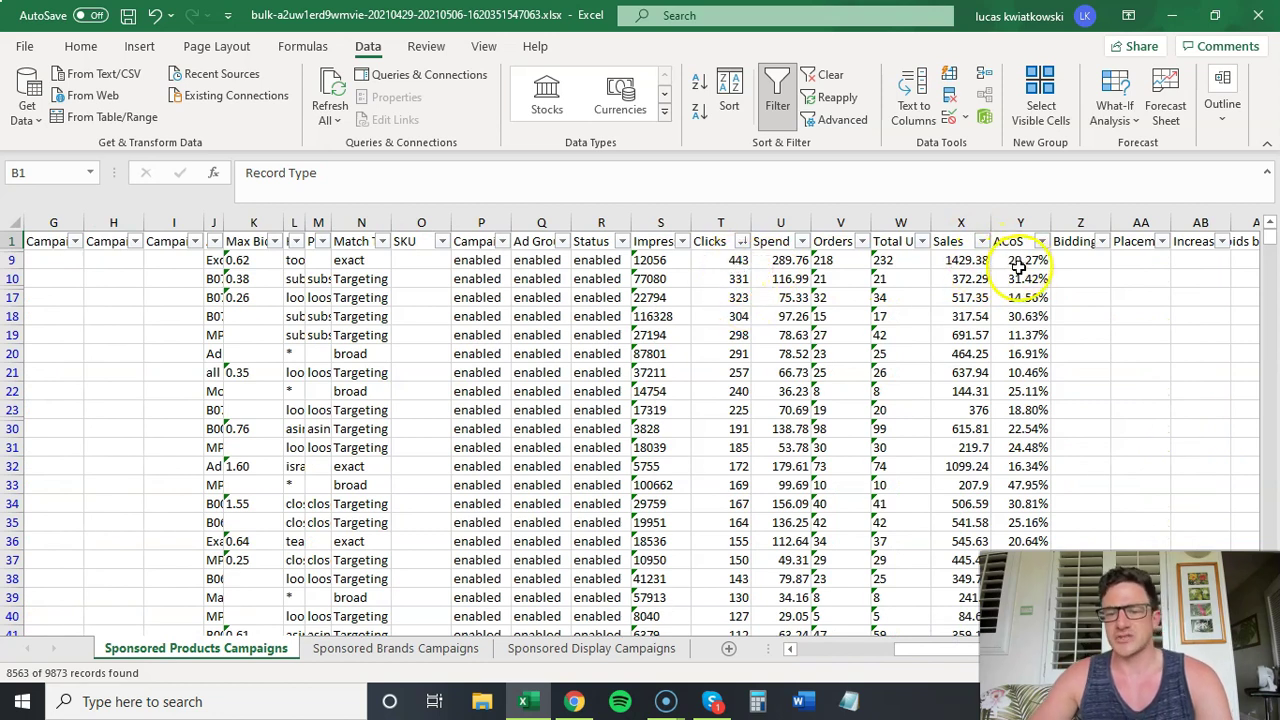
{"action": "left_click_drag", "start_coordinate": [1024, 266], "coordinate": [1030, 447]}
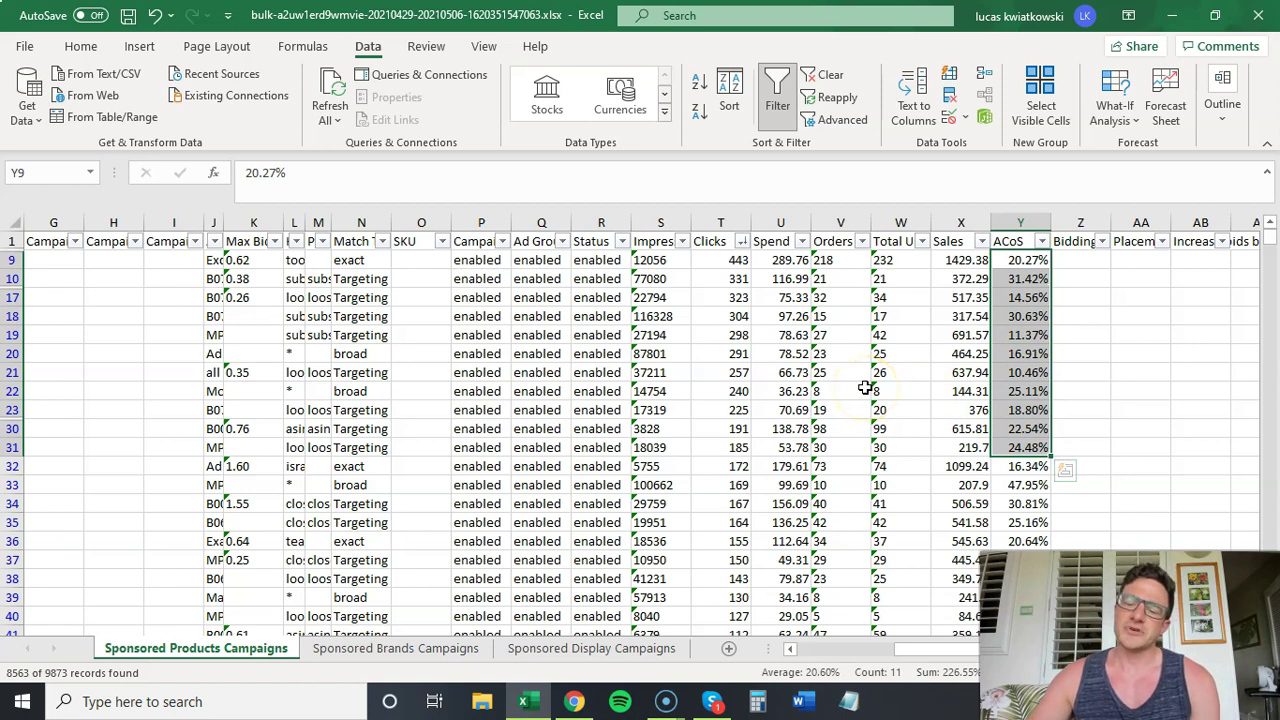
{"action": "left_click", "coordinate": [741, 241]}
{"action": "left_click", "coordinate": [699, 296]}
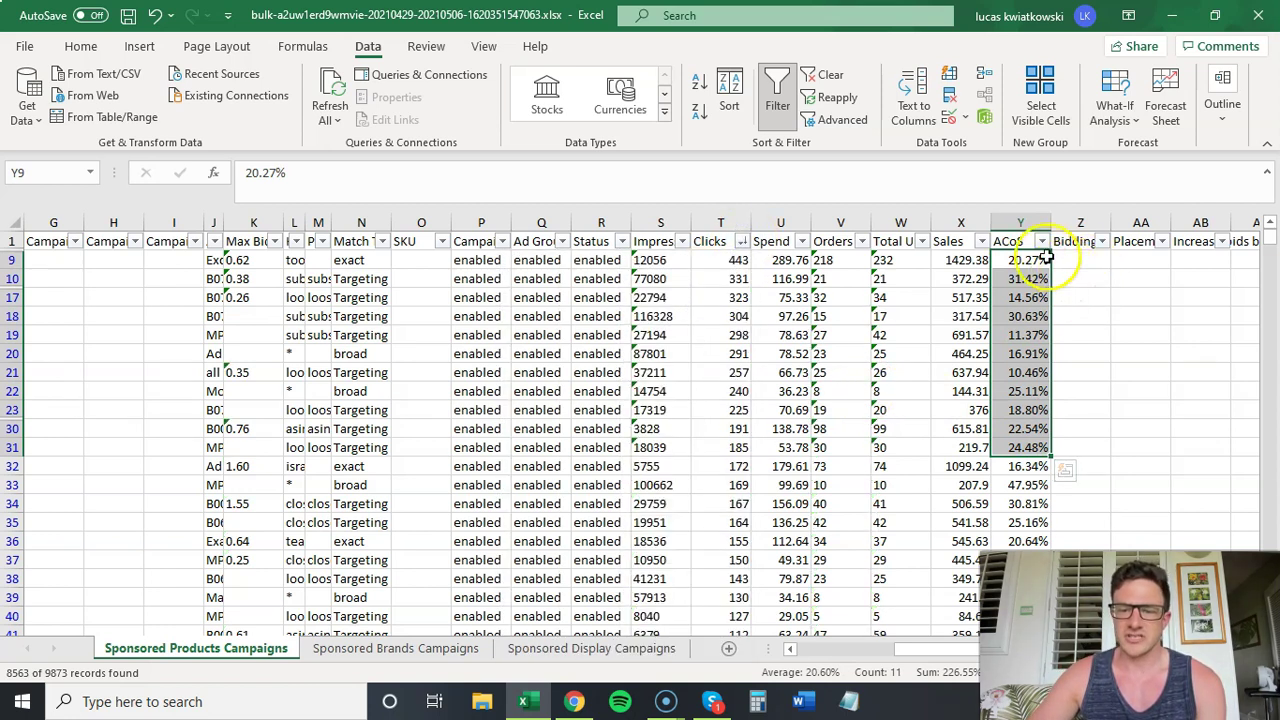
{"action": "left_click", "coordinate": [1020, 279]}
{"action": "left_click", "coordinate": [1041, 243]}
{"action": "left_click", "coordinate": [1042, 243]}
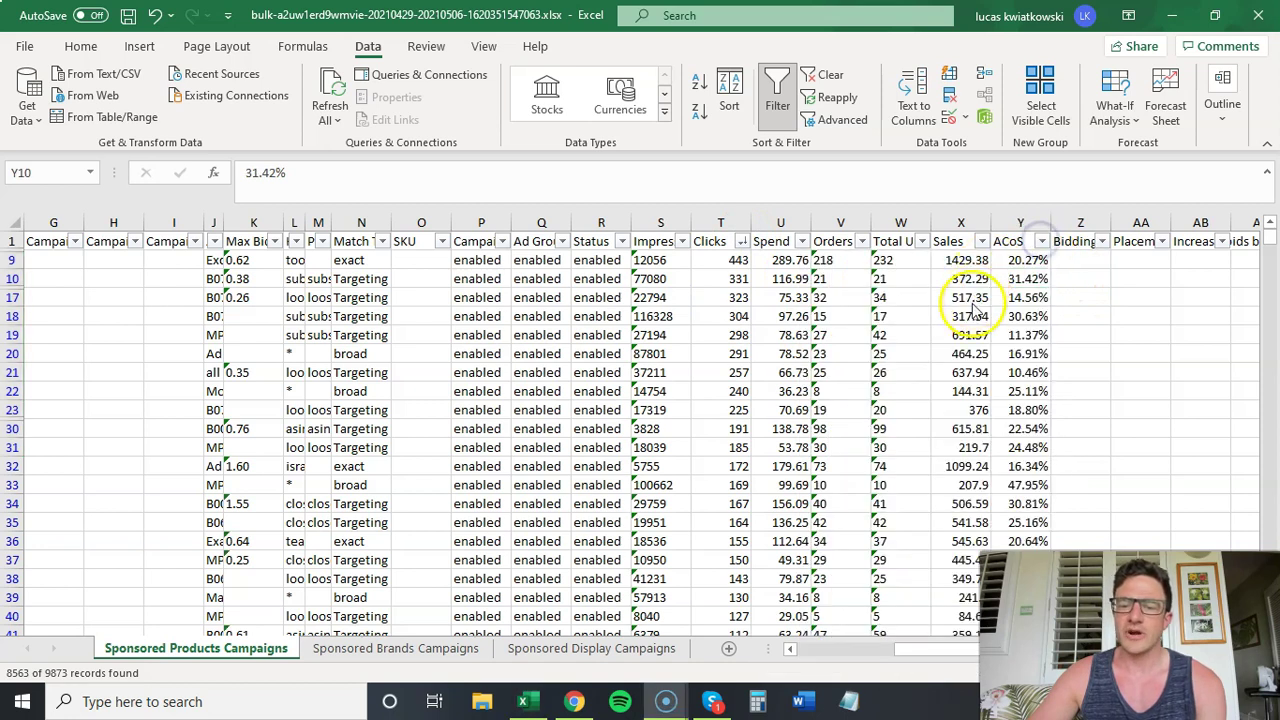
{"action": "left_click", "coordinate": [1042, 243]}
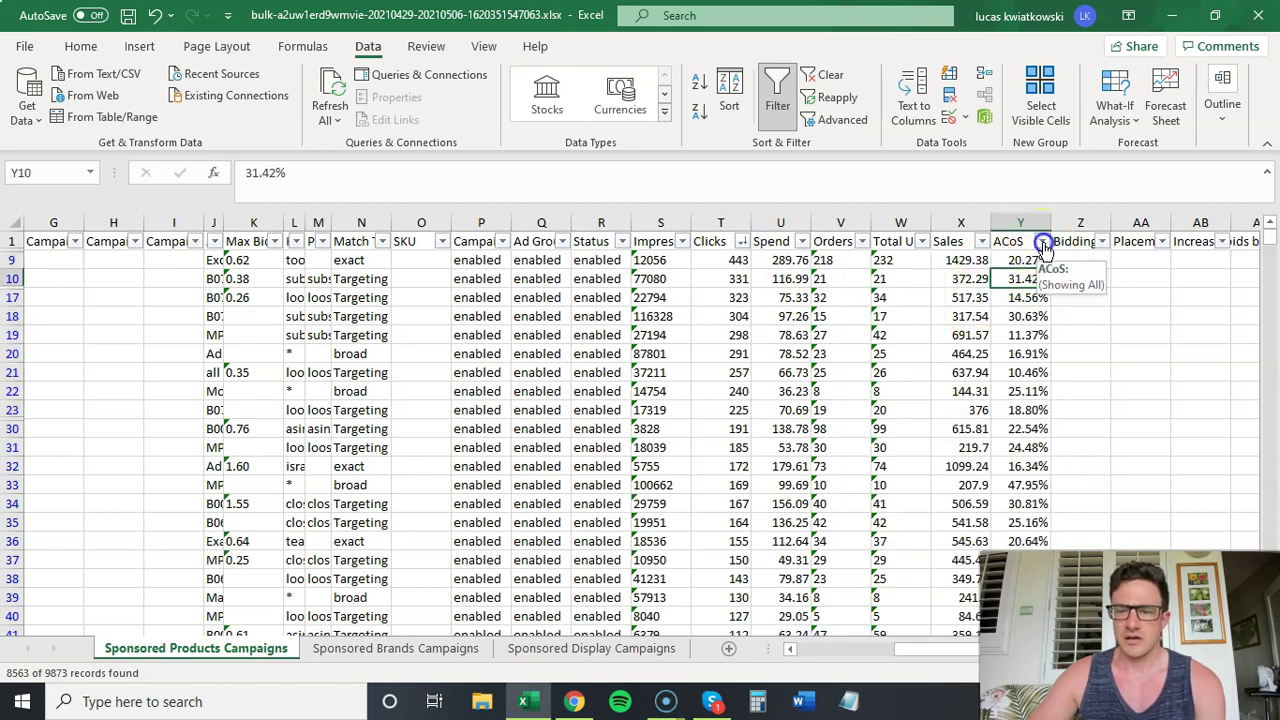
Sort the rows by ACoS, largest to smallest, putting the 170.87% row on top.
{"action": "left_click", "coordinate": [1042, 243]}
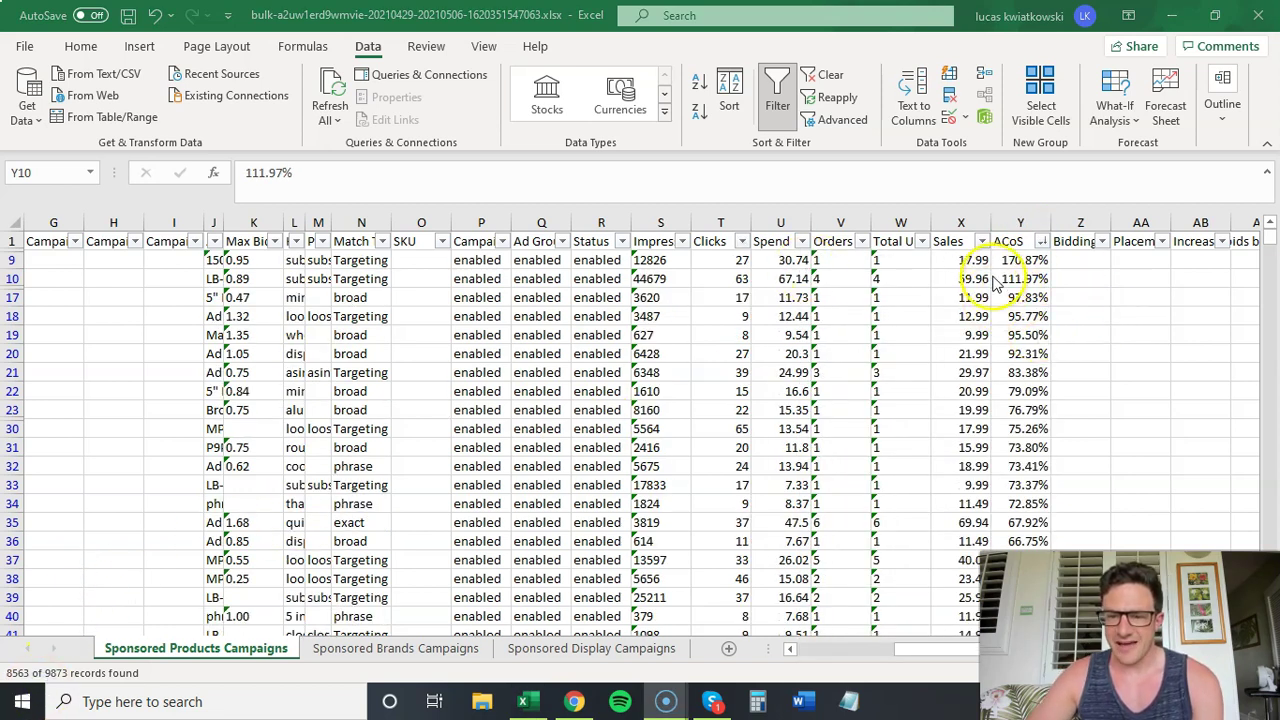
{"action": "scroll", "coordinate": [1010, 316], "scroll_direction": "down", "scroll_amount": 1}
{"action": "scroll", "coordinate": [1010, 316], "scroll_direction": "down", "scroll_amount": 3}
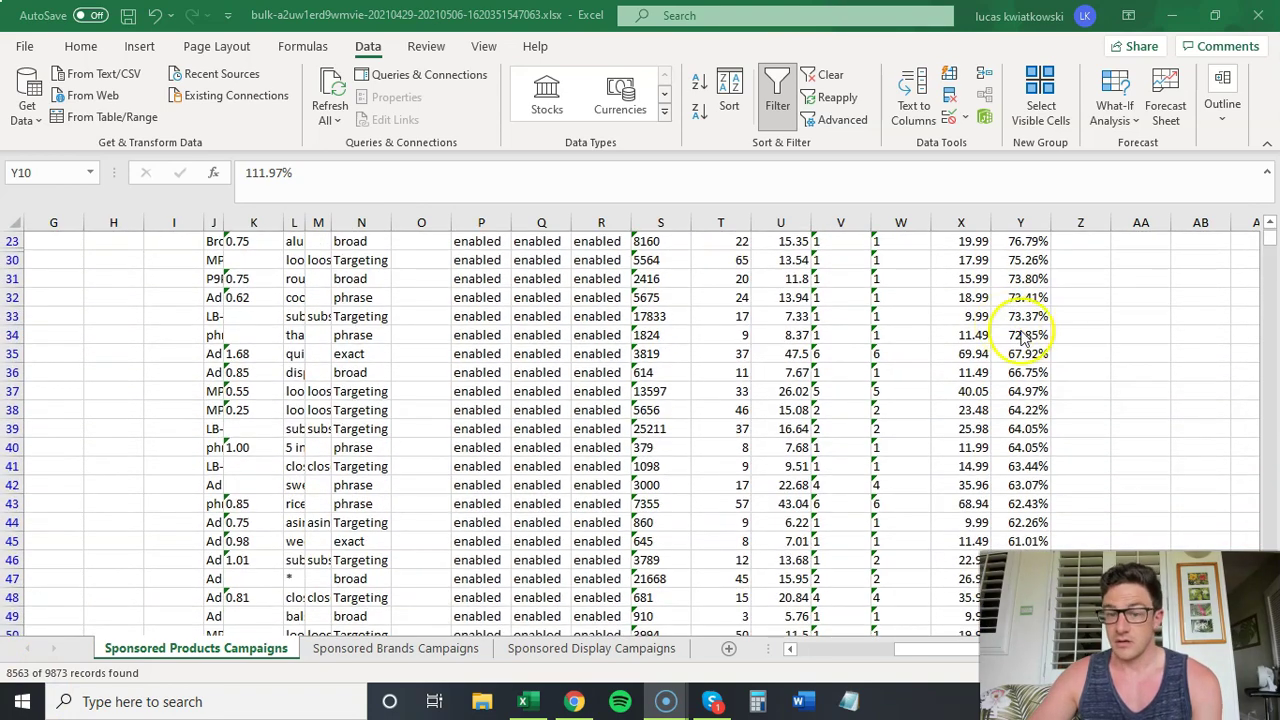
{"action": "scroll", "coordinate": [1012, 330], "scroll_direction": "up", "scroll_amount": 3}
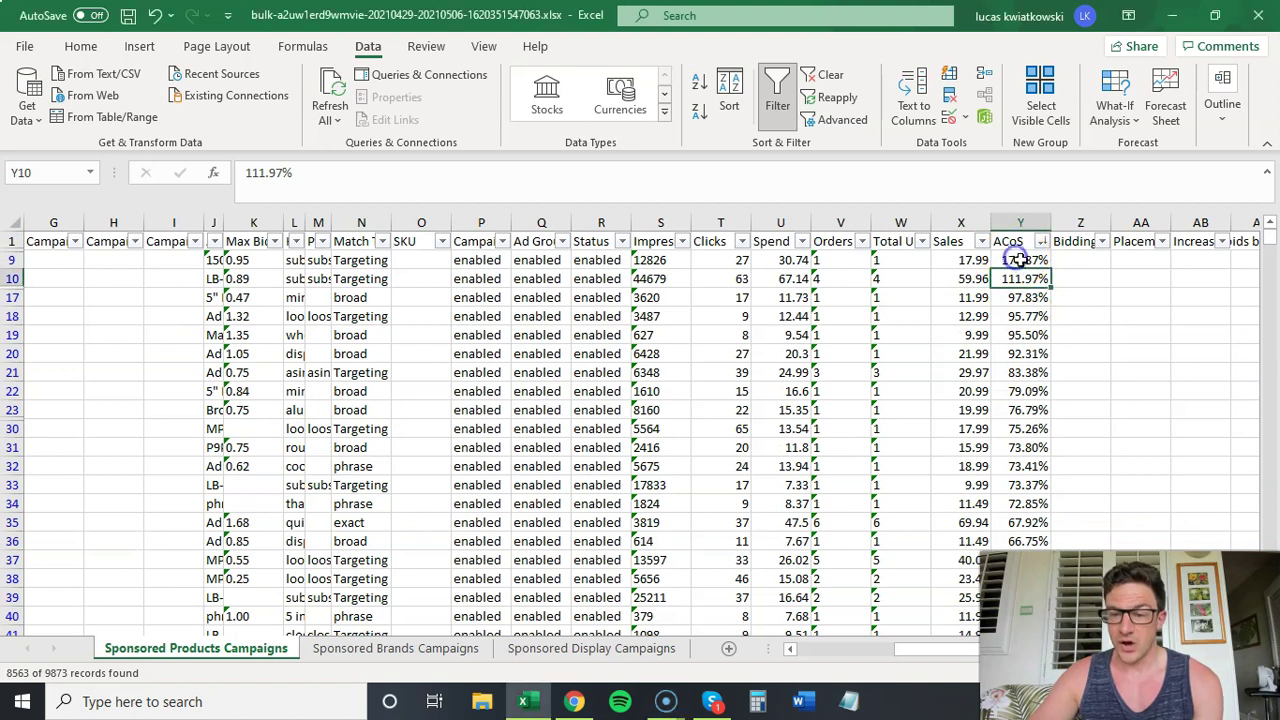
Select the high-ACoS rows from row 9 down to the 72.85% ACoS row.
{"action": "left_click_drag", "start_coordinate": [1017, 262], "coordinate": [1016, 438]}
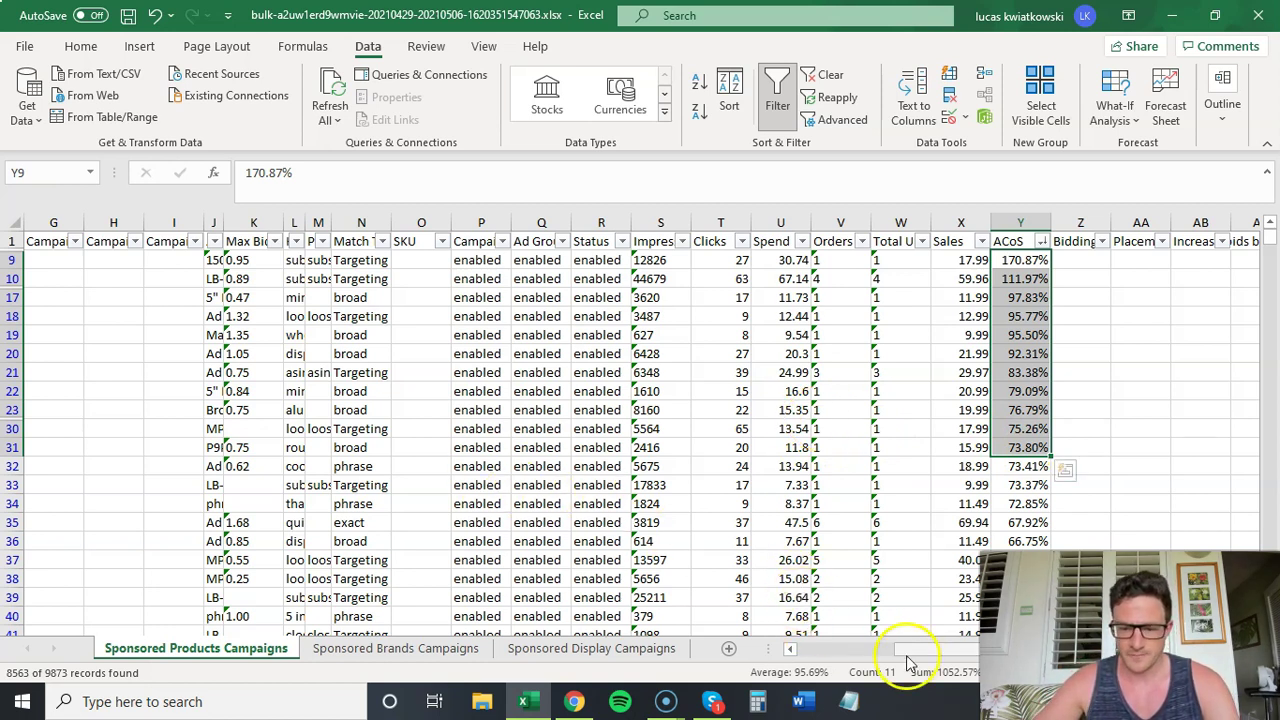
{"action": "mouse_move", "coordinate": [908, 663]}
{"action": "left_mouse_down"}
{"action": "mouse_move", "coordinate": [893, 659]}
{"action": "mouse_move", "coordinate": [908, 662]}
{"action": "left_mouse_up"}
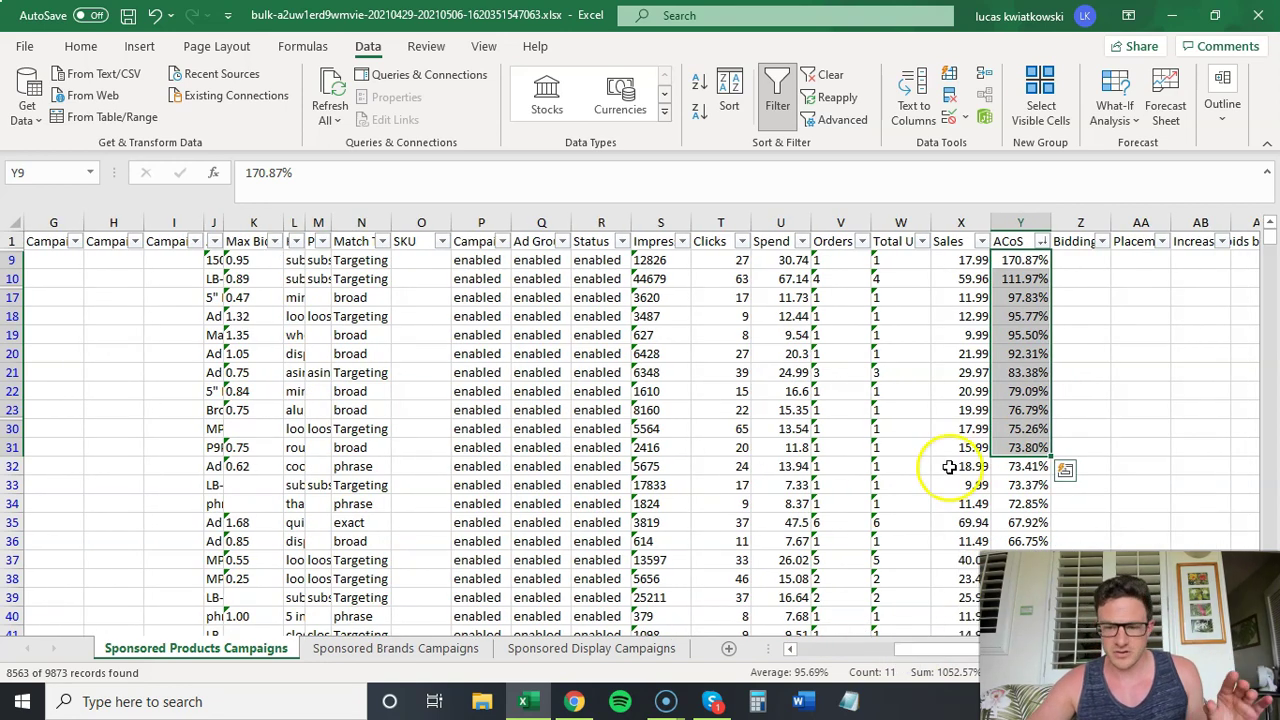
{"action": "scroll", "coordinate": [945, 460], "scroll_direction": "down", "scroll_amount": 4}
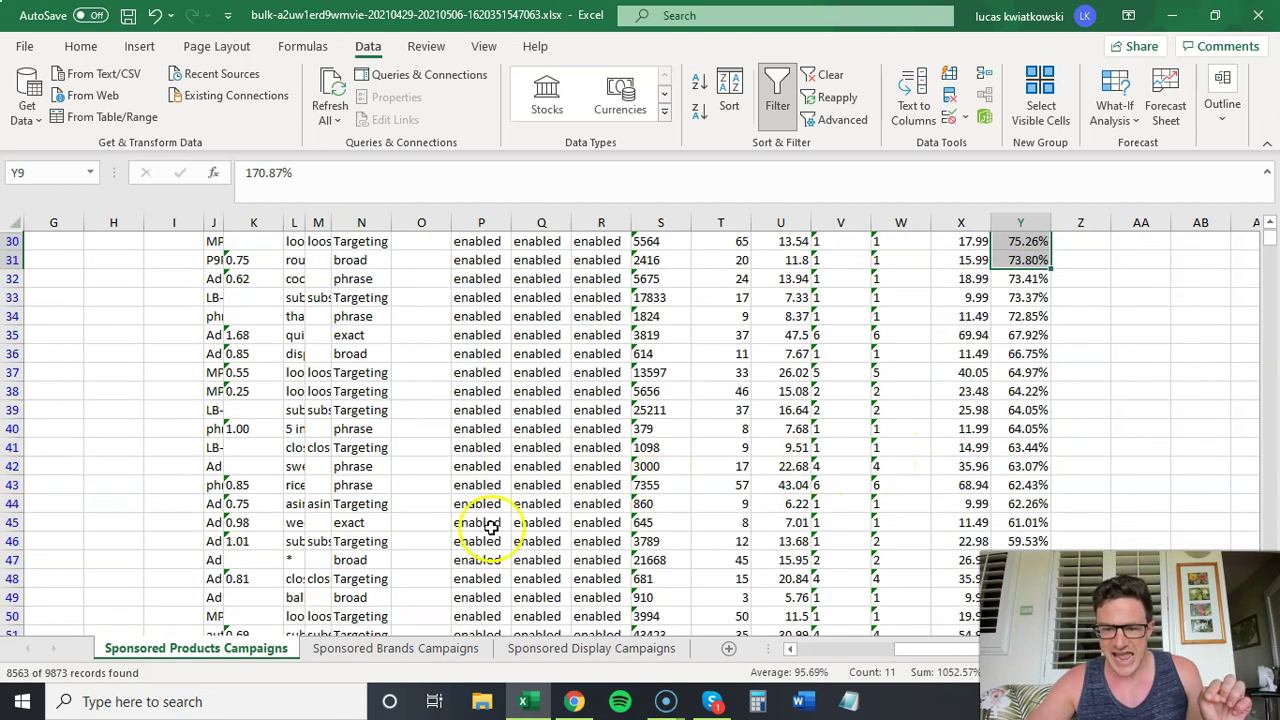
{"action": "scroll", "coordinate": [771, 278], "scroll_direction": "up", "scroll_amount": 1}
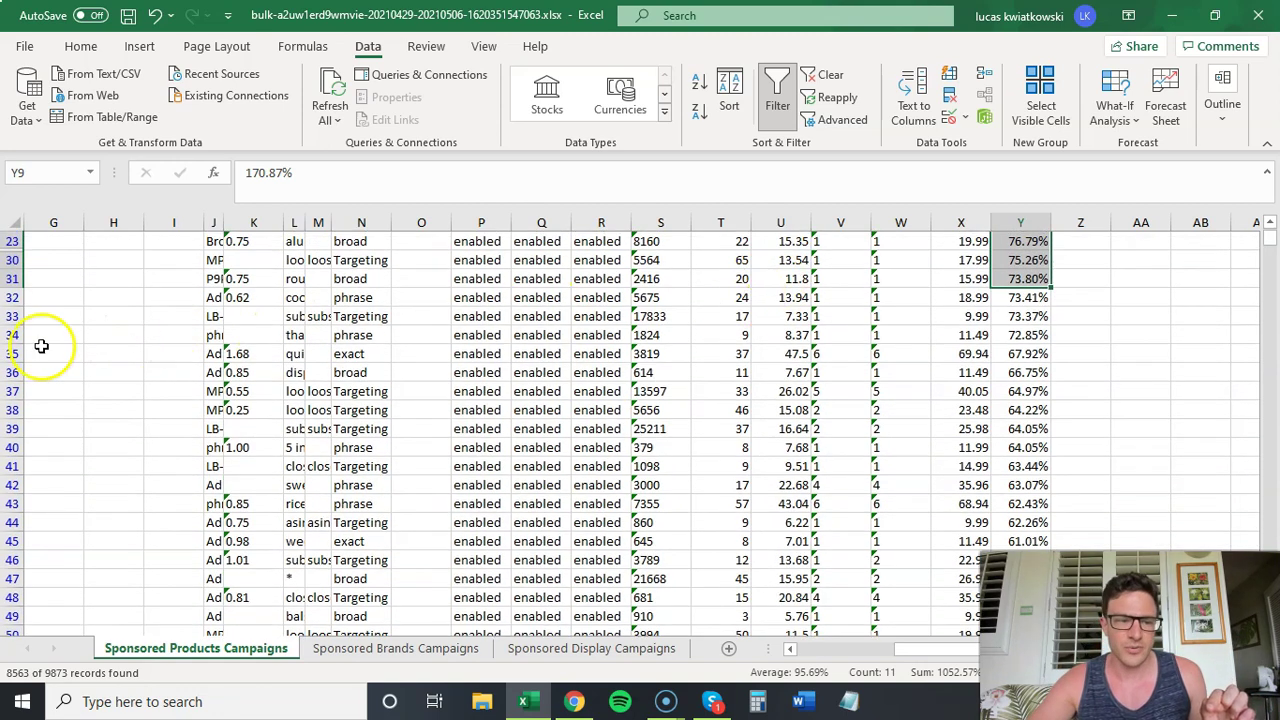
{"action": "left_click", "coordinate": [12, 354]}
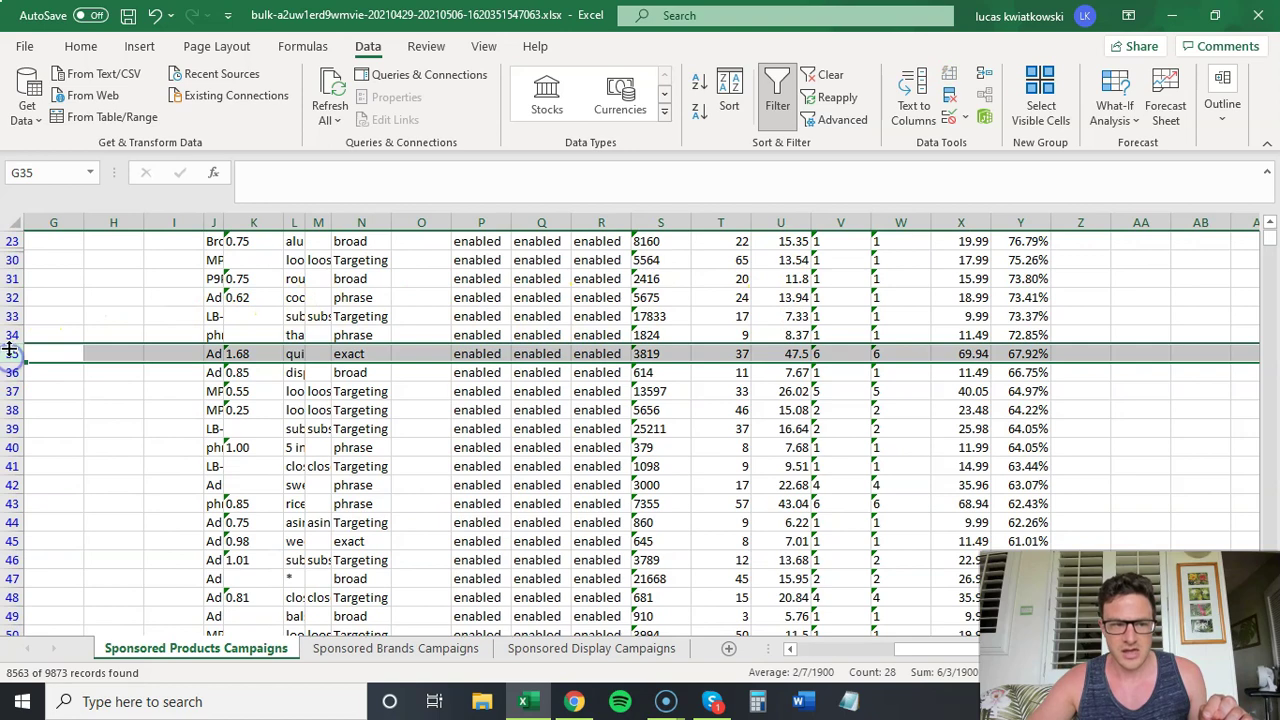
{"action": "scroll", "coordinate": [697, 340], "scroll_direction": "up", "scroll_amount": 3}
{"action": "scroll", "coordinate": [730, 315], "scroll_direction": "up", "scroll_amount": 3}
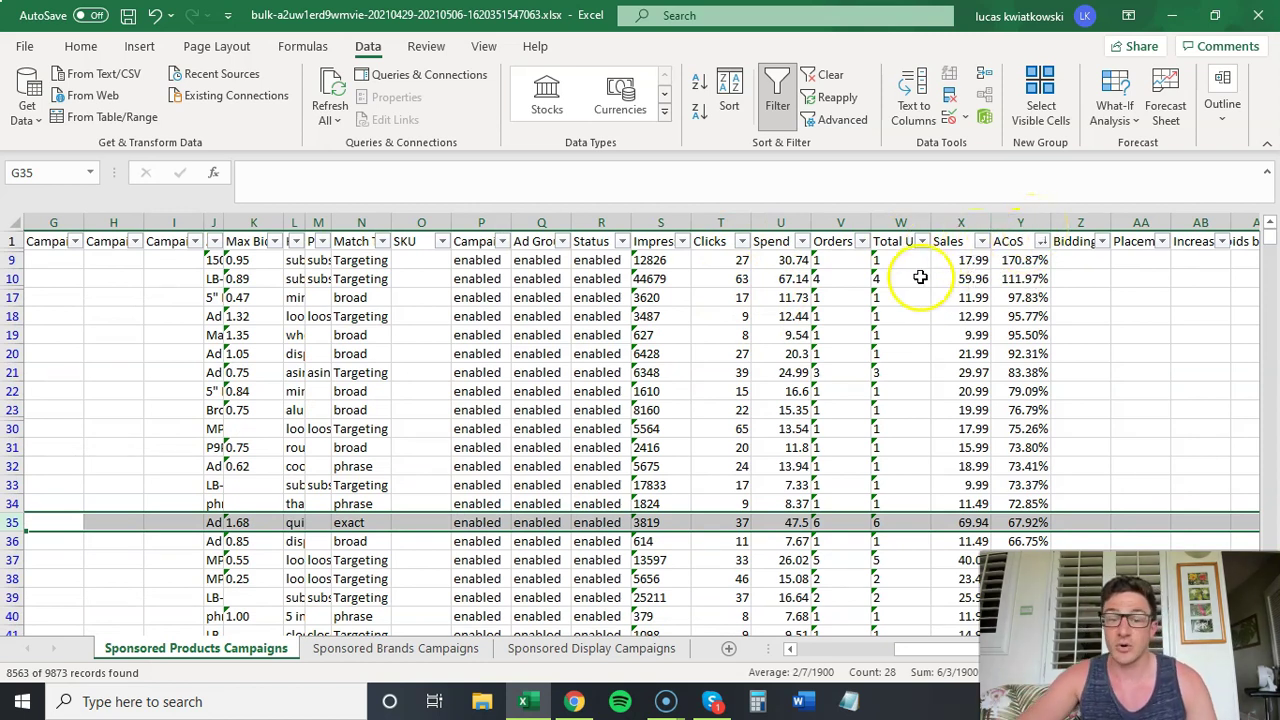
{"action": "left_click_drag", "start_coordinate": [14, 259], "coordinate": [194, 491]}
Copy the high-ACoS rows and paste them at A2 of a new Sheet1.
{"action": "key", "text": "ctrl+c"}
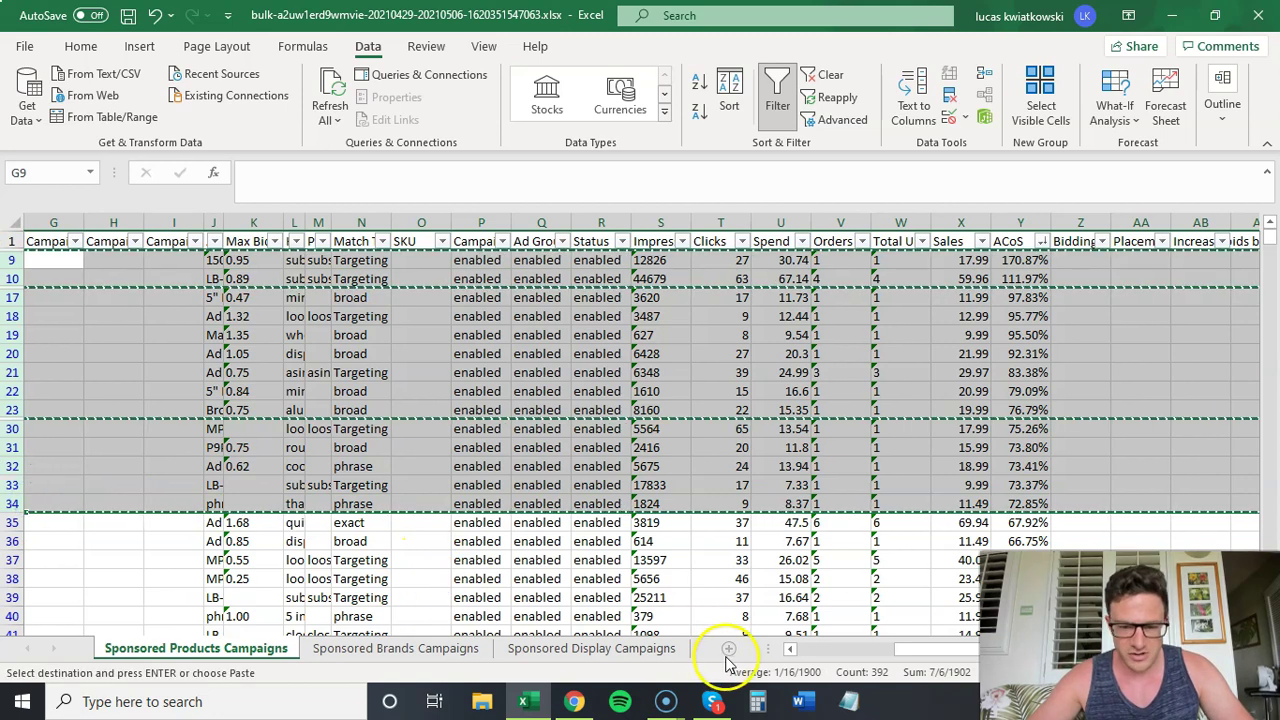
{"action": "left_click", "coordinate": [729, 649]}
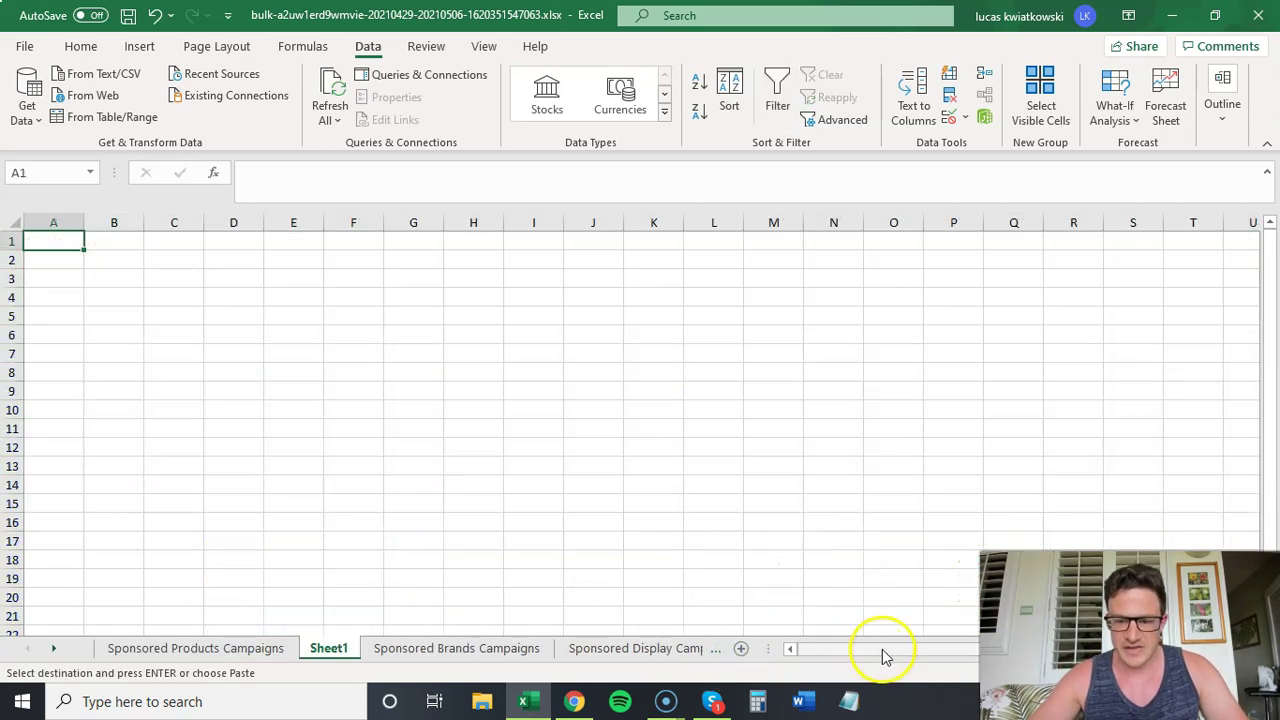
{"action": "left_click", "coordinate": [48, 260]}
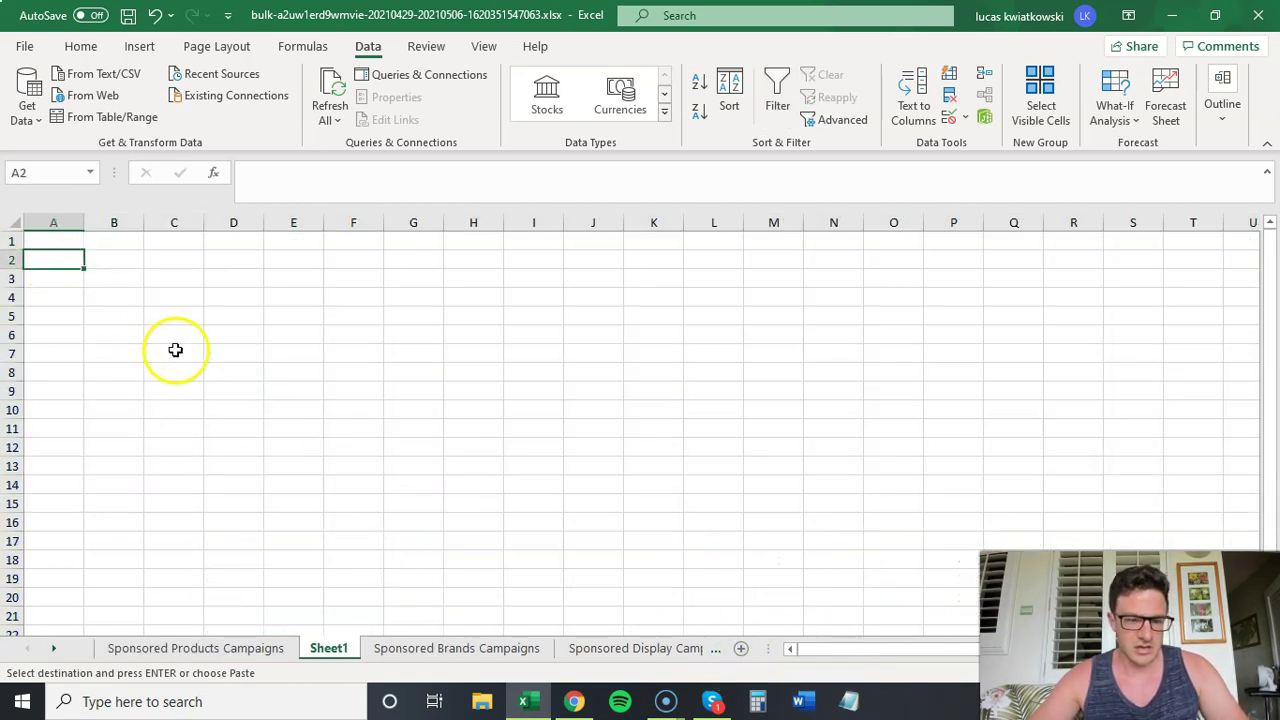
{"action": "key", "text": "ctrl+v"}
Paste the campaign header row into Sheet1's row 1, then narrow columns D and J.
{"action": "left_click", "coordinate": [200, 649]}
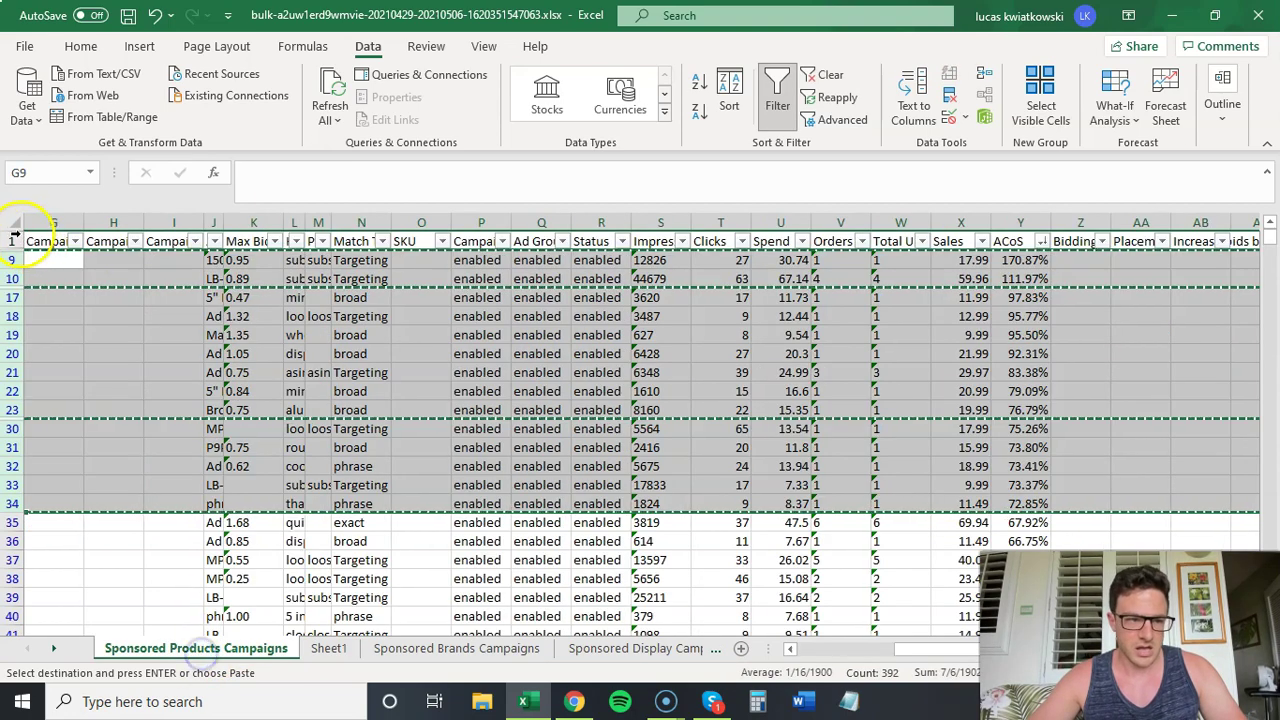
{"action": "left_click", "coordinate": [12, 241]}
{"action": "left_click", "coordinate": [328, 648]}
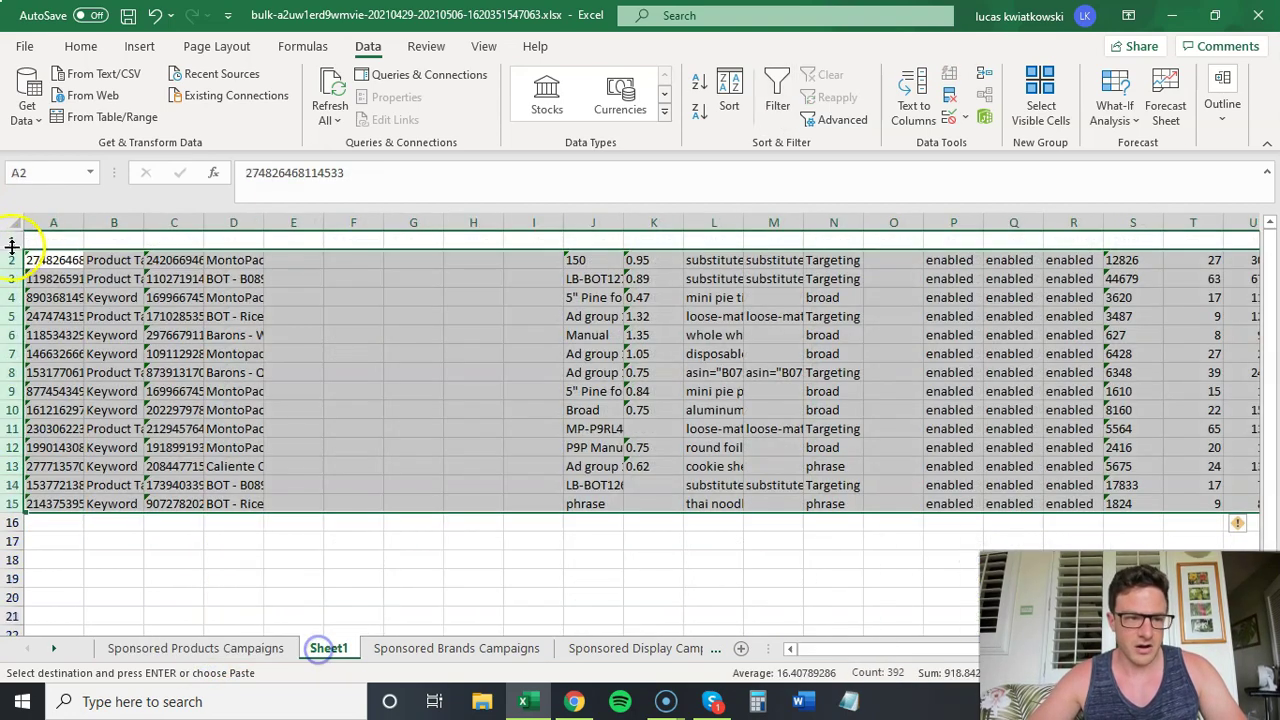
{"action": "left_click", "coordinate": [50, 243]}
{"action": "key", "text": "ctrl+v"}
{"action": "left_click", "coordinate": [174, 353]}
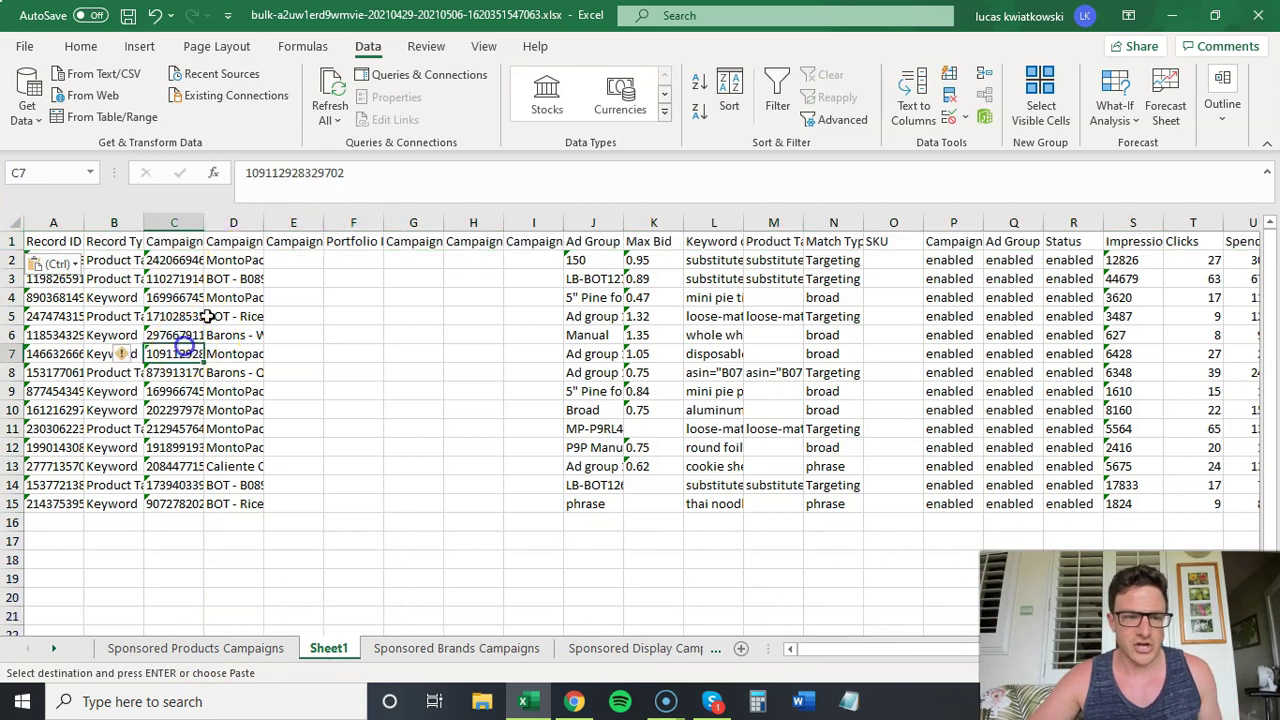
{"action": "left_click_drag", "start_coordinate": [256, 220], "coordinate": [219, 220]}
{"action": "left_click_drag", "start_coordinate": [580, 221], "coordinate": [545, 223]}
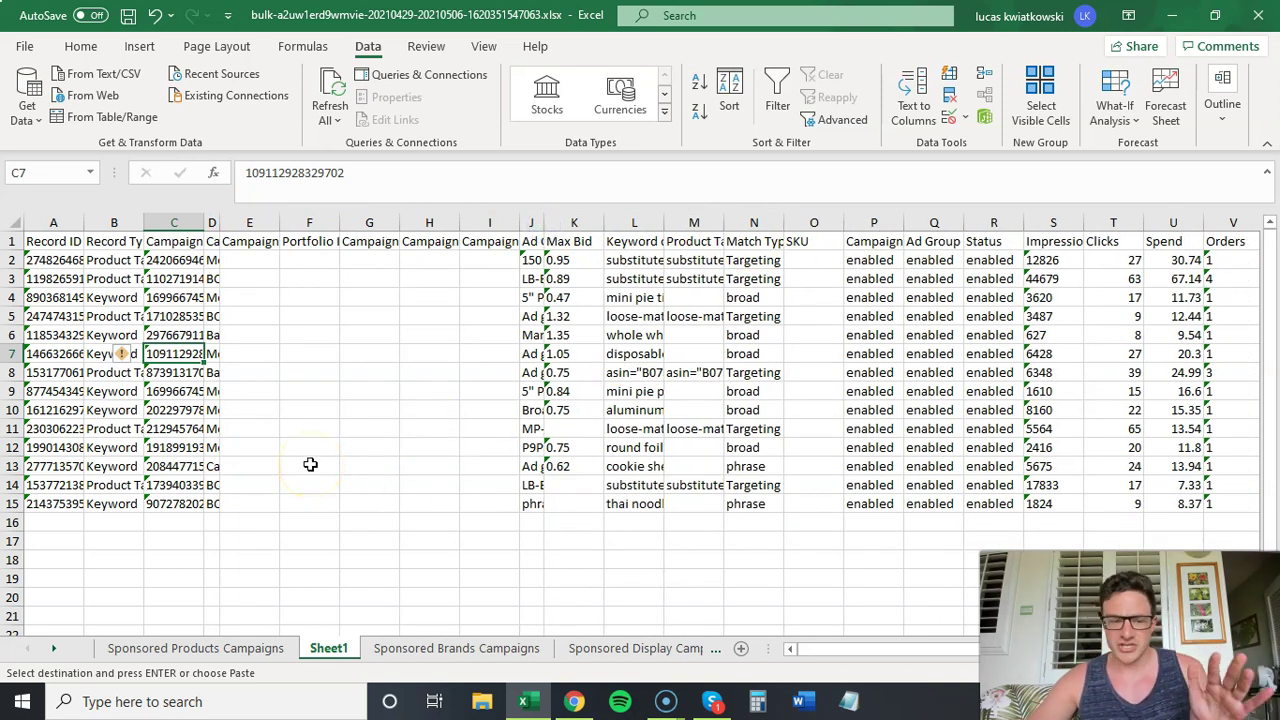
Delete the Sponsored Products Campaigns sheet.
{"action": "left_click_drag", "start_coordinate": [823, 651], "coordinate": [870, 651]}
{"action": "left_click", "coordinate": [245, 650]}
{"action": "right_click", "coordinate": [240, 650]}
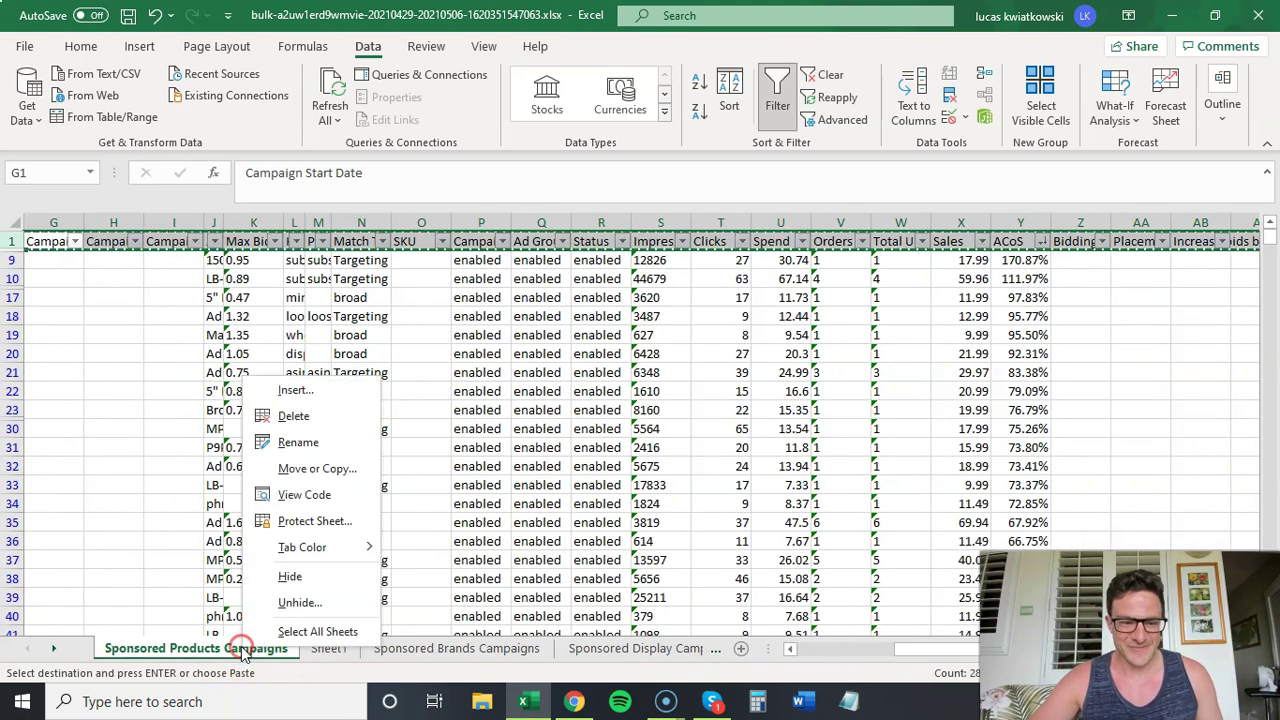
{"action": "left_click", "coordinate": [293, 416]}
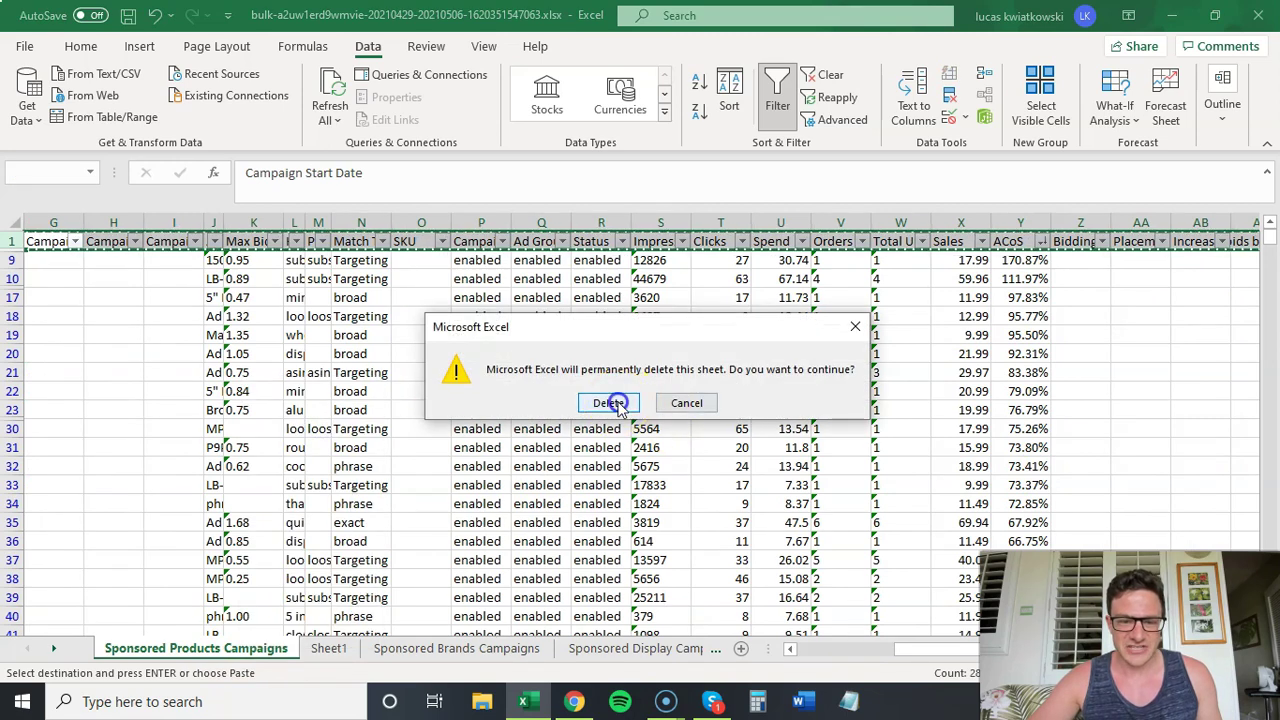
{"action": "left_click", "coordinate": [610, 403]}
Delete the Sponsored Brands and Sponsored Display Campaigns sheets.
{"action": "right_click", "coordinate": [315, 648]}
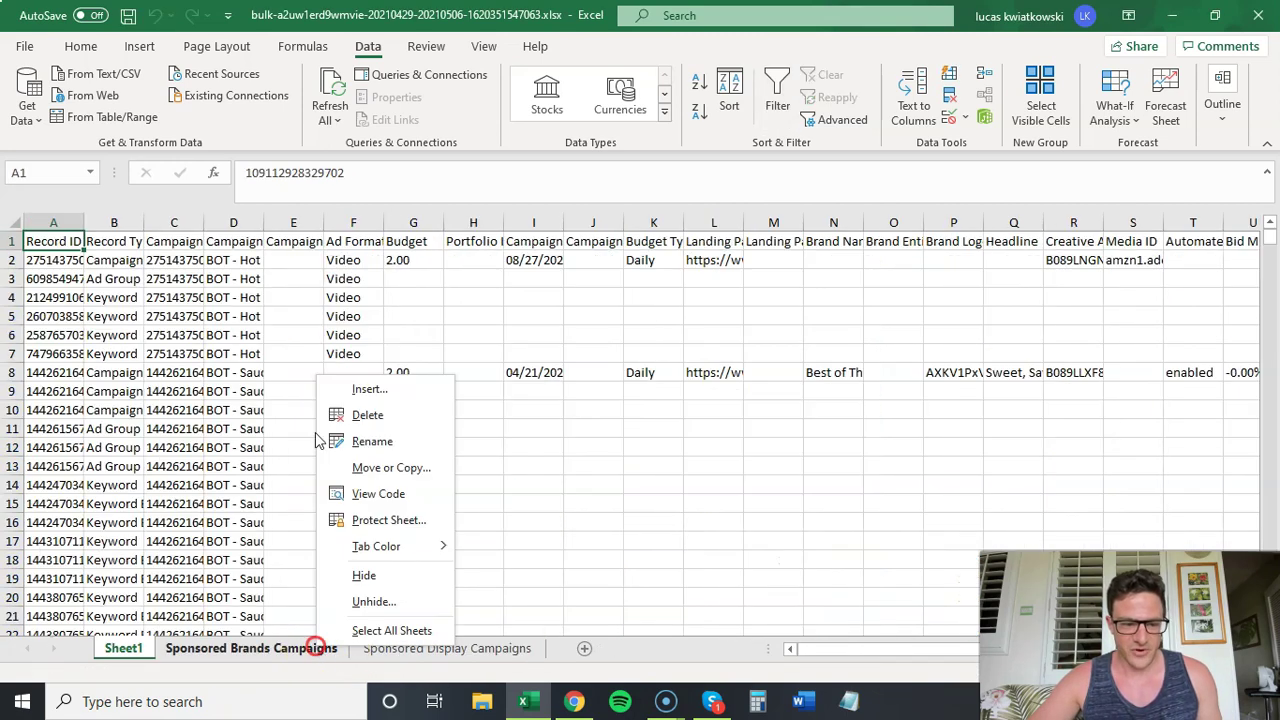
{"action": "left_click", "coordinate": [405, 413]}
{"action": "left_click", "coordinate": [610, 405]}
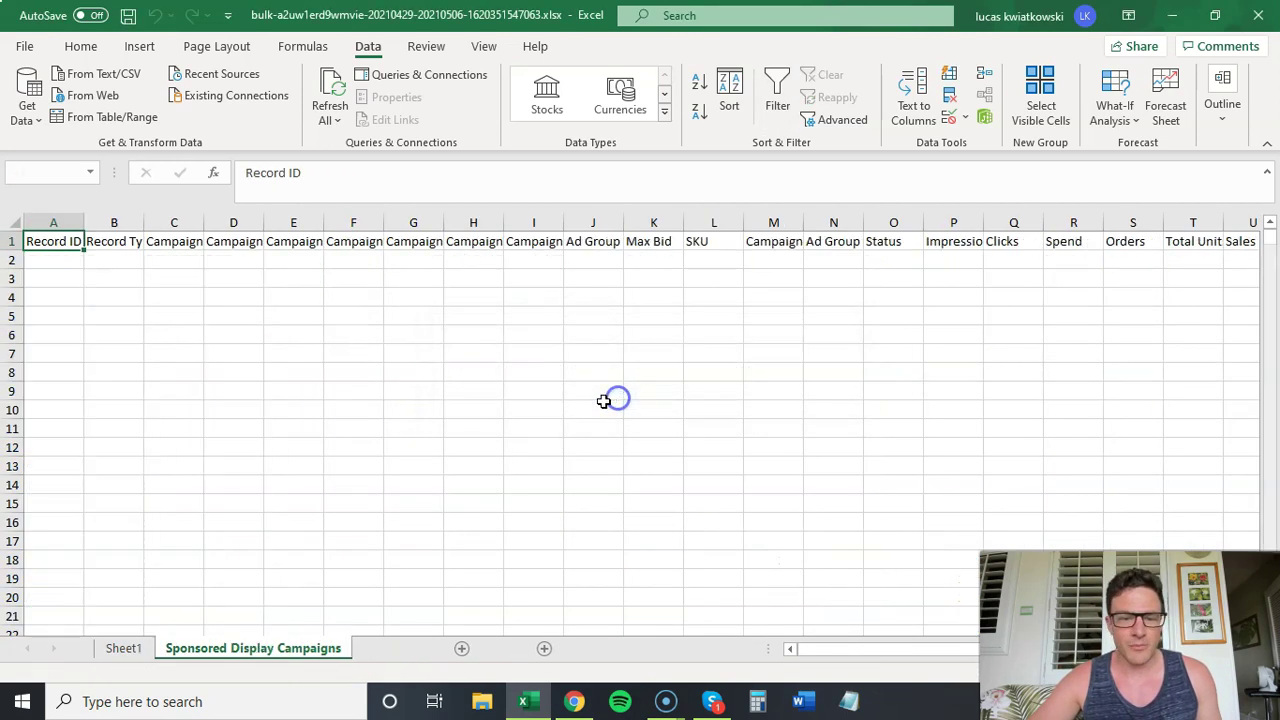
{"action": "right_click", "coordinate": [289, 650]}
{"action": "left_click", "coordinate": [343, 415]}
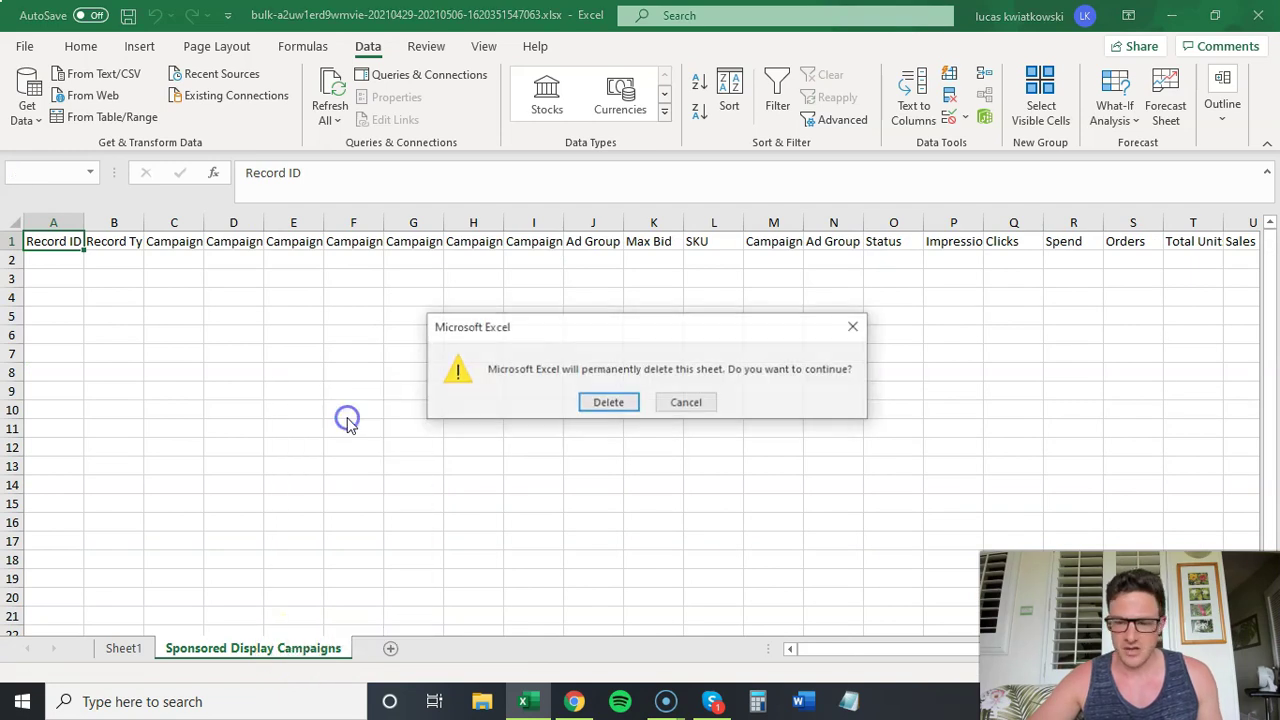
{"action": "left_click", "coordinate": [606, 403]}
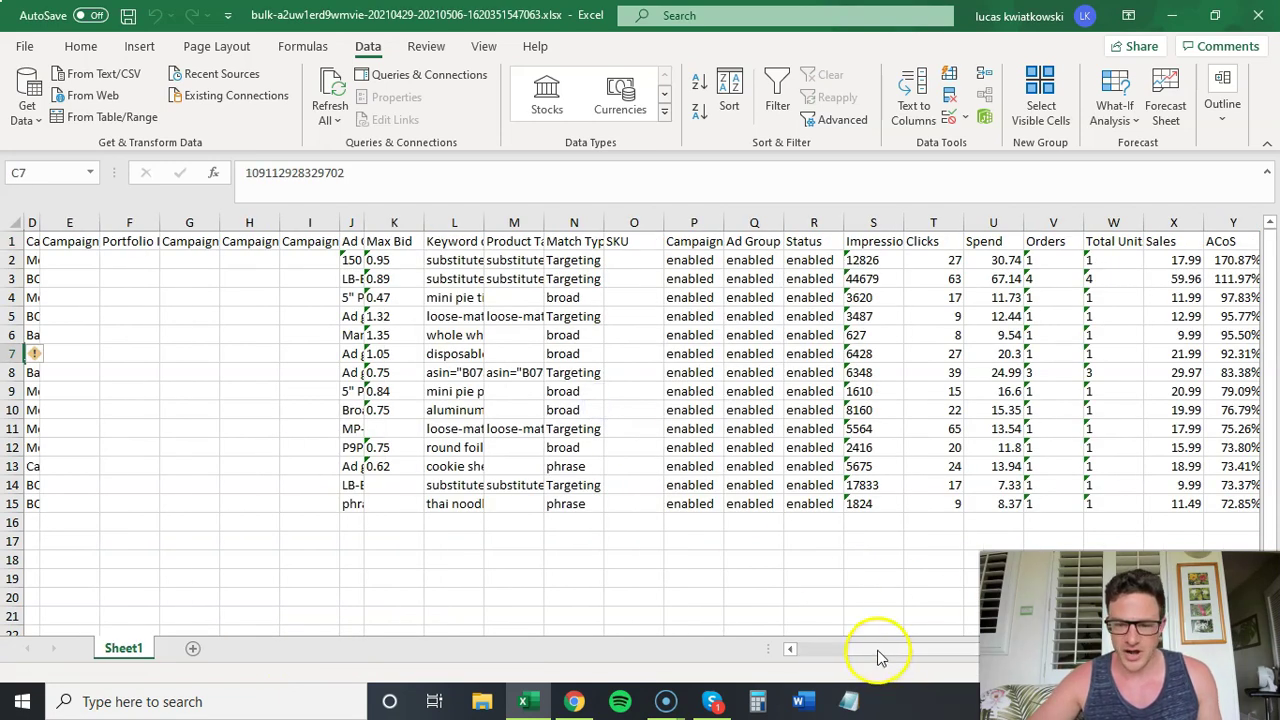
{"action": "left_click_drag", "start_coordinate": [880, 657], "coordinate": [857, 651]}
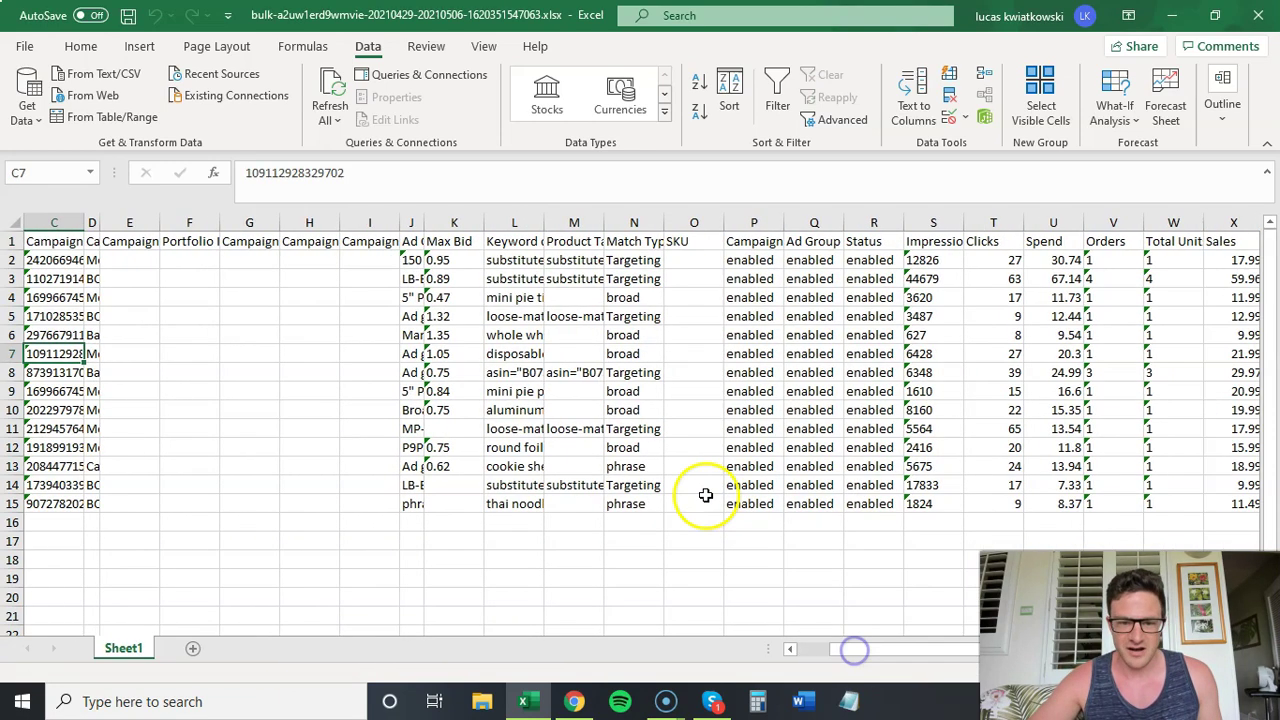
{"action": "left_click", "coordinate": [446, 430]}
{"action": "left_click", "coordinate": [462, 260]}
{"action": "left_click_drag", "start_coordinate": [857, 657], "coordinate": [886, 647]}
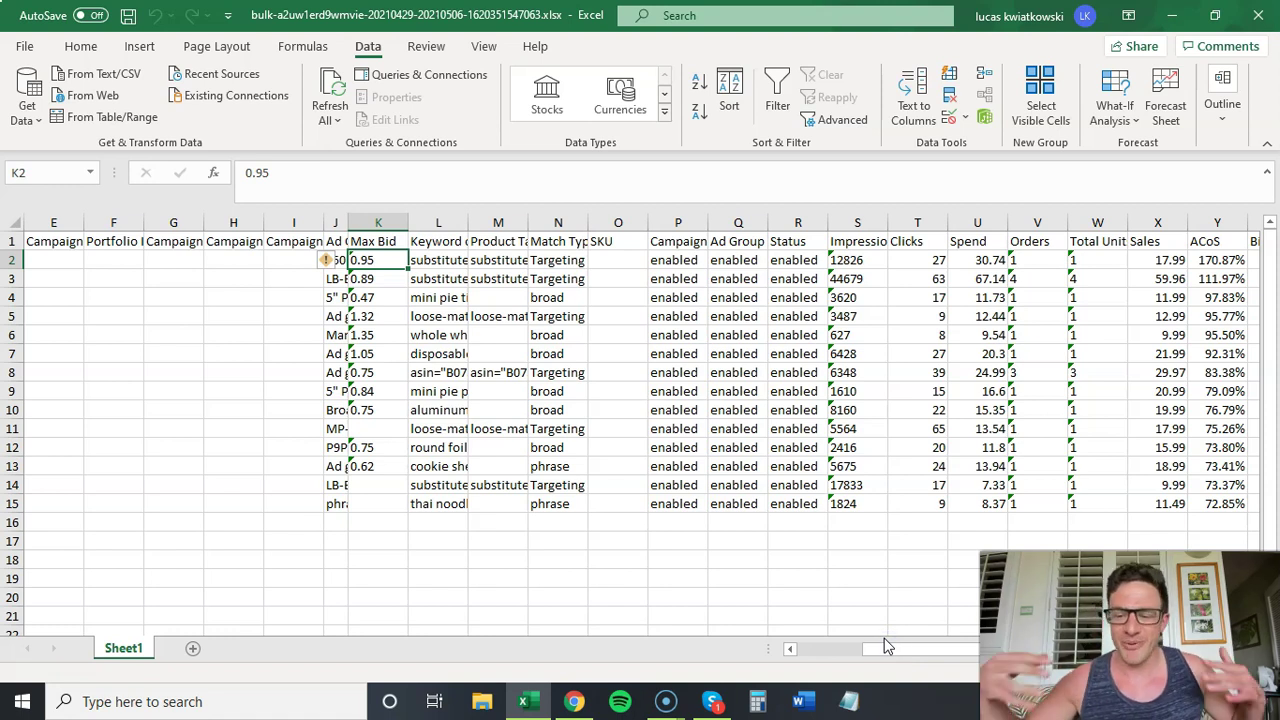
{"action": "left_click", "coordinate": [873, 638]}
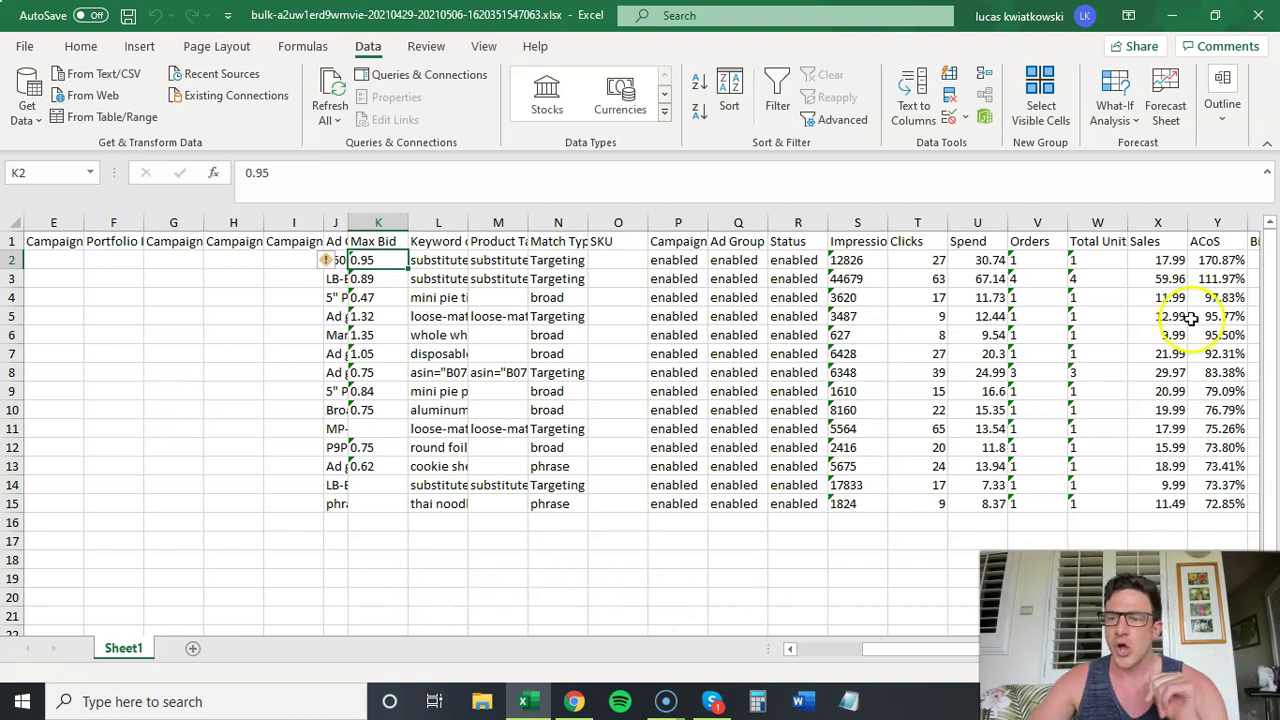
{"action": "left_click", "coordinate": [1211, 261]}
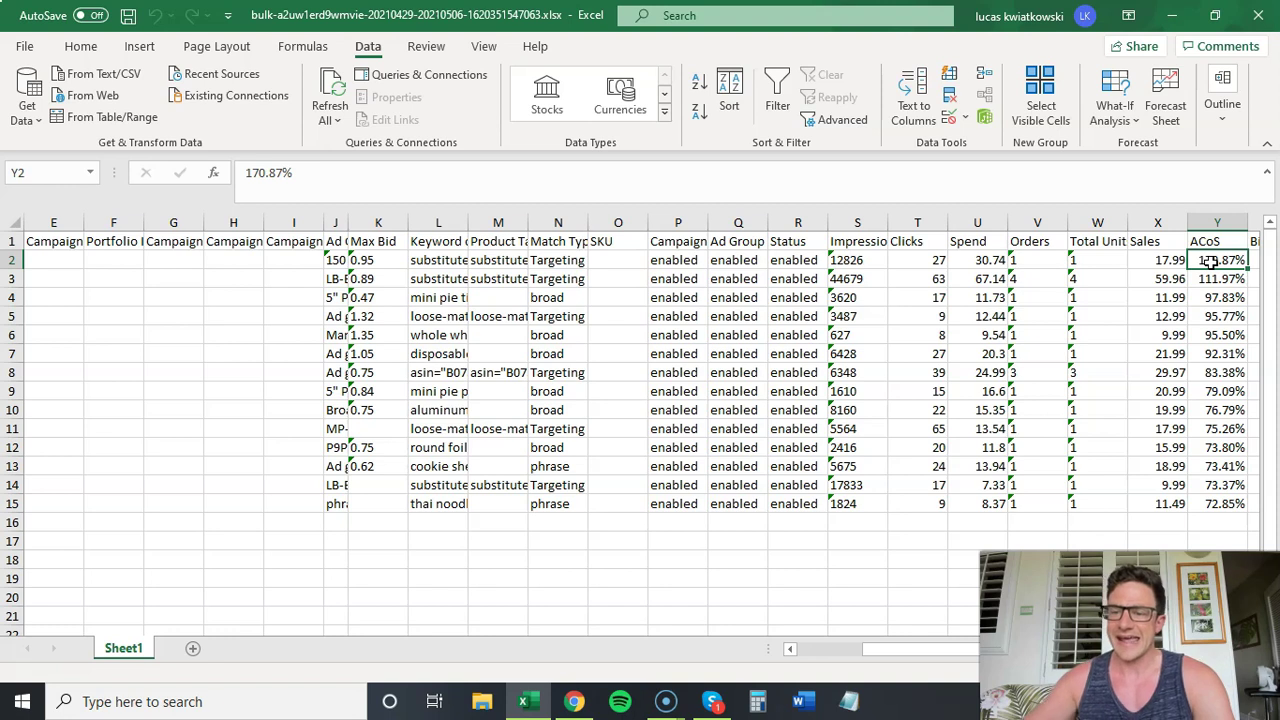
{"action": "left_click", "coordinate": [930, 280]}
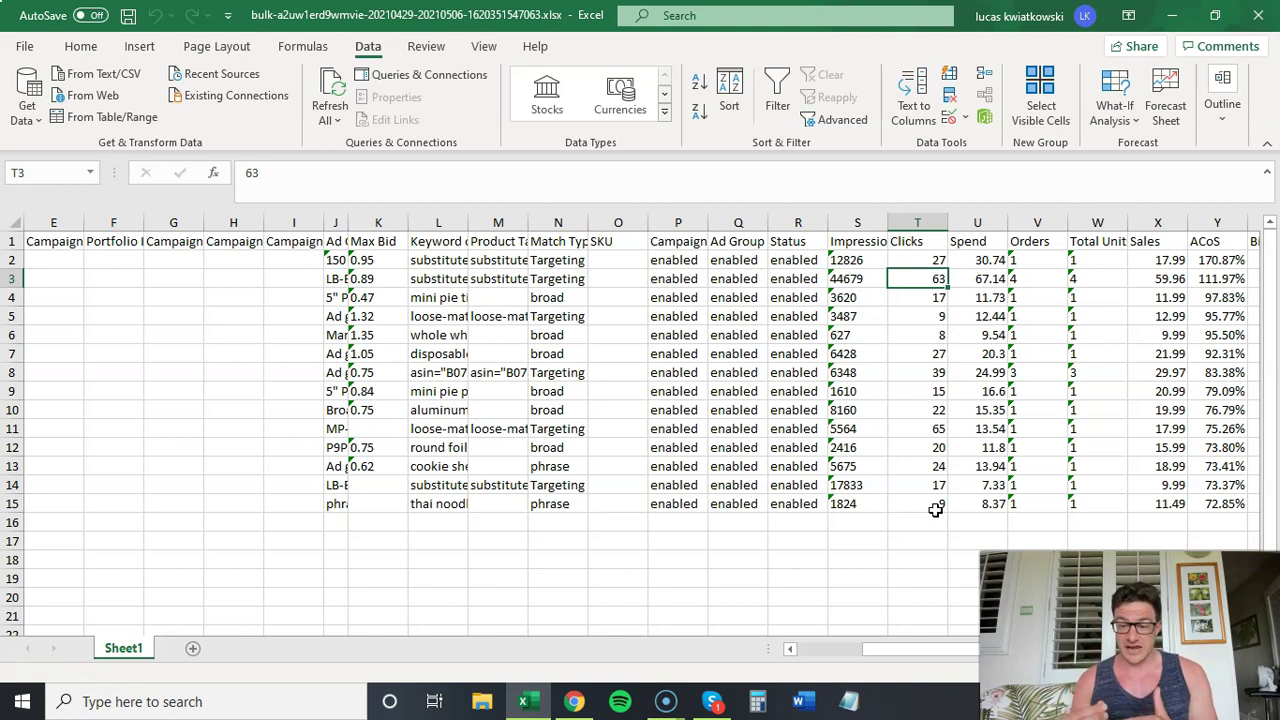
{"action": "left_click", "coordinate": [1222, 298]}
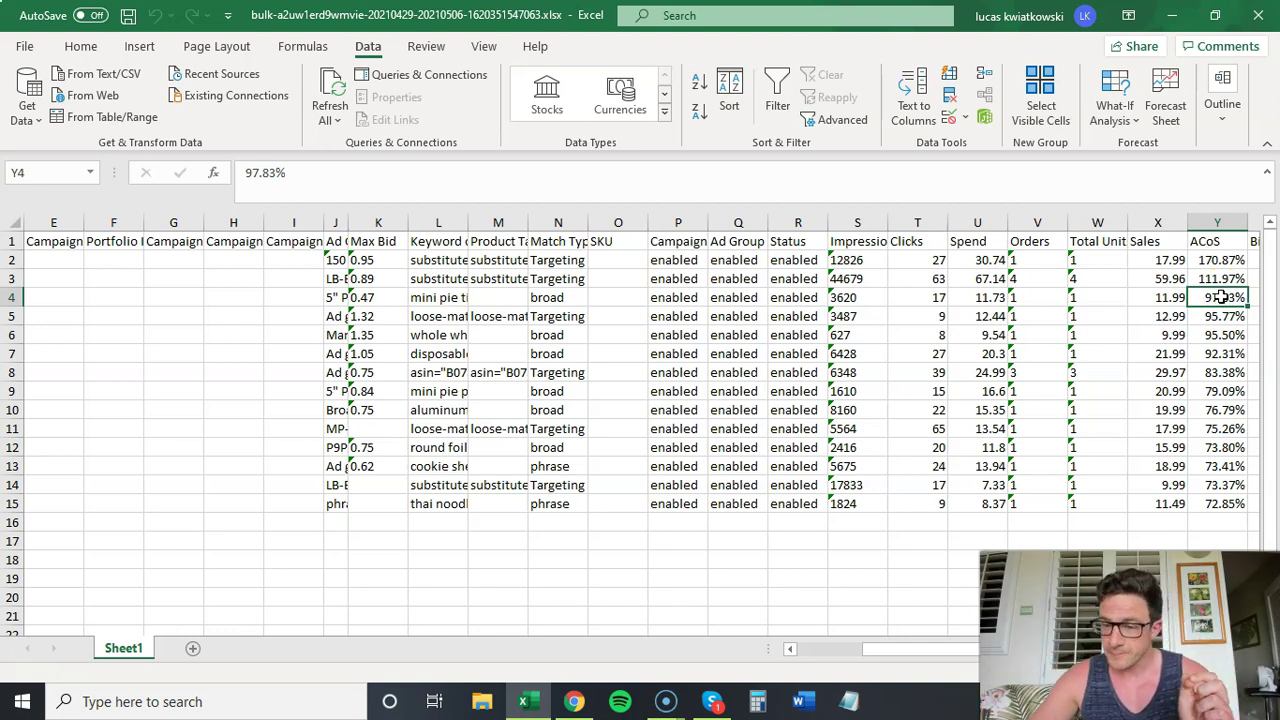
{"action": "left_click_drag", "start_coordinate": [1222, 298], "coordinate": [1225, 367]}
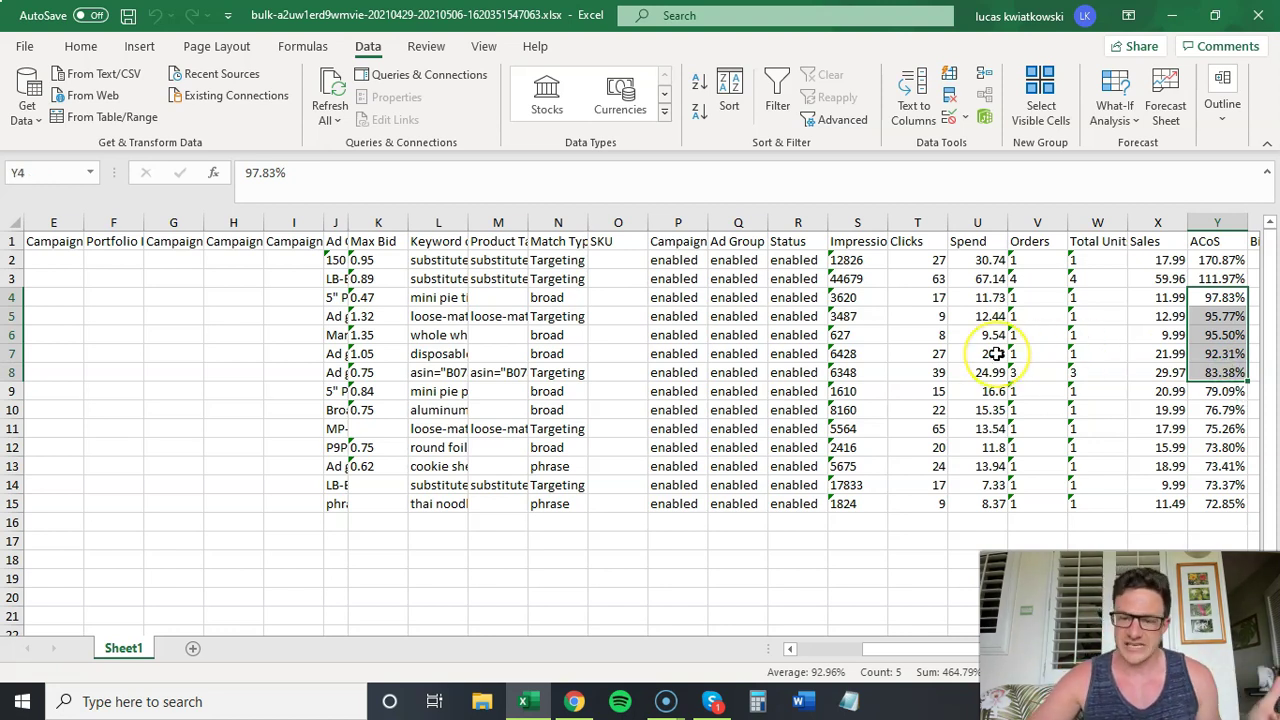
{"action": "left_click", "coordinate": [1211, 397]}
{"action": "left_click_drag", "start_coordinate": [1211, 397], "coordinate": [1219, 500]}
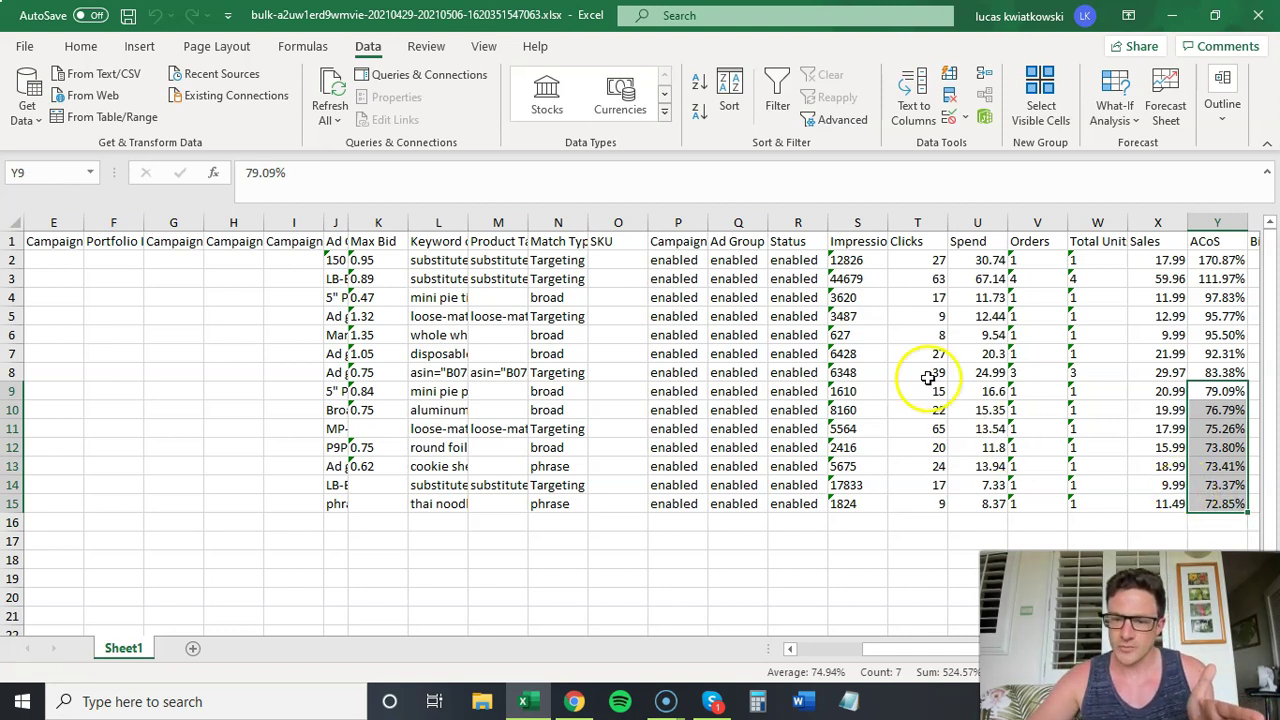
{"action": "left_click_drag", "start_coordinate": [929, 374], "coordinate": [930, 498]}
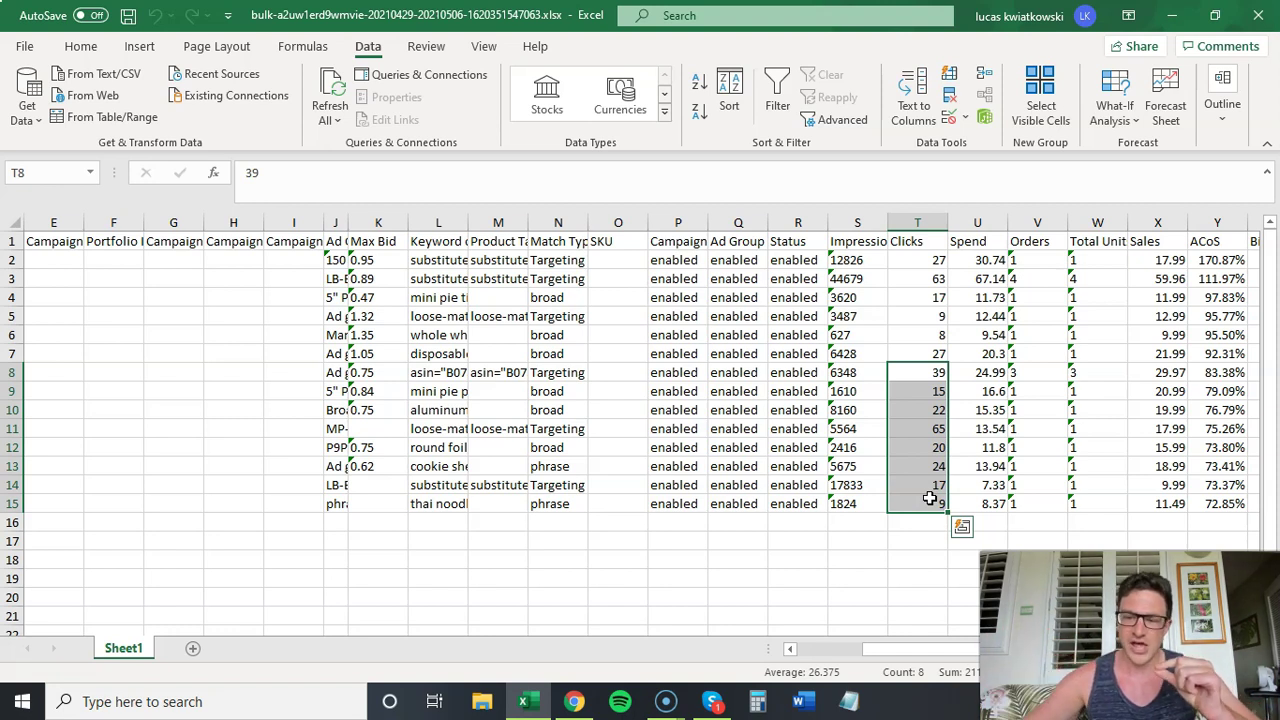
{"action": "left_click", "coordinate": [385, 259]}
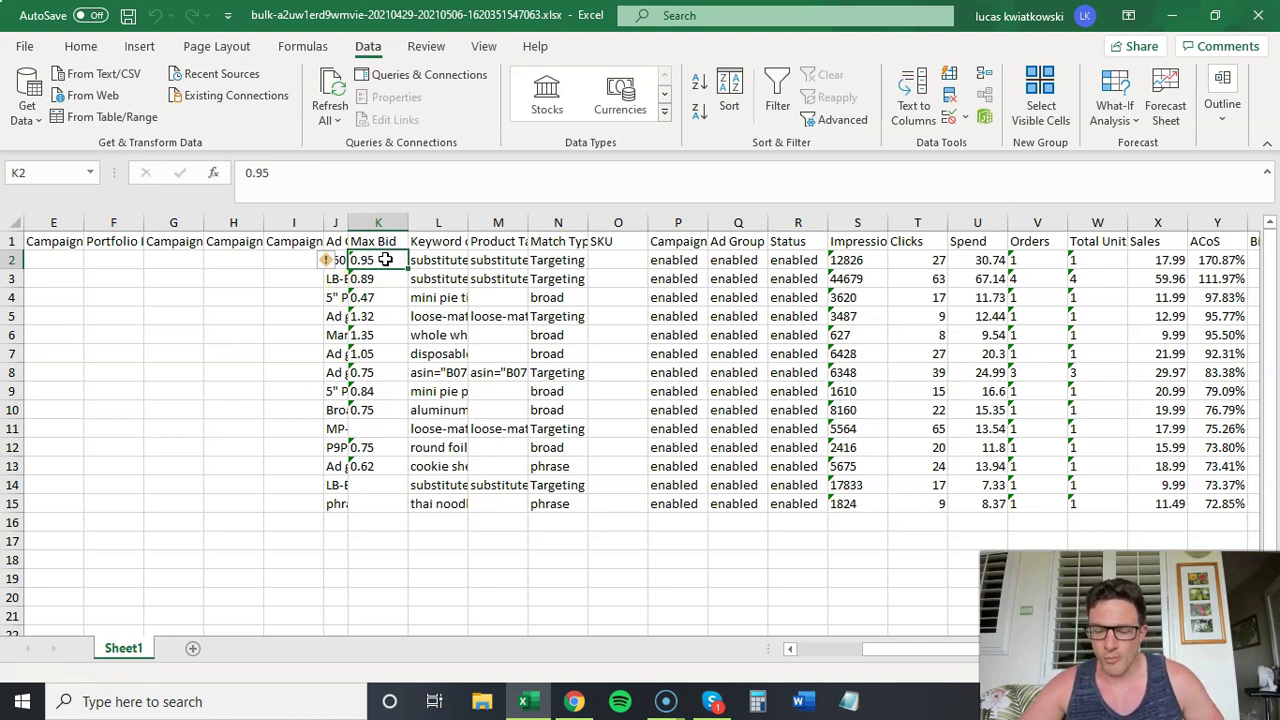
{"action": "type", "text": ".25"}
{"action": "key", "text": "Return"}
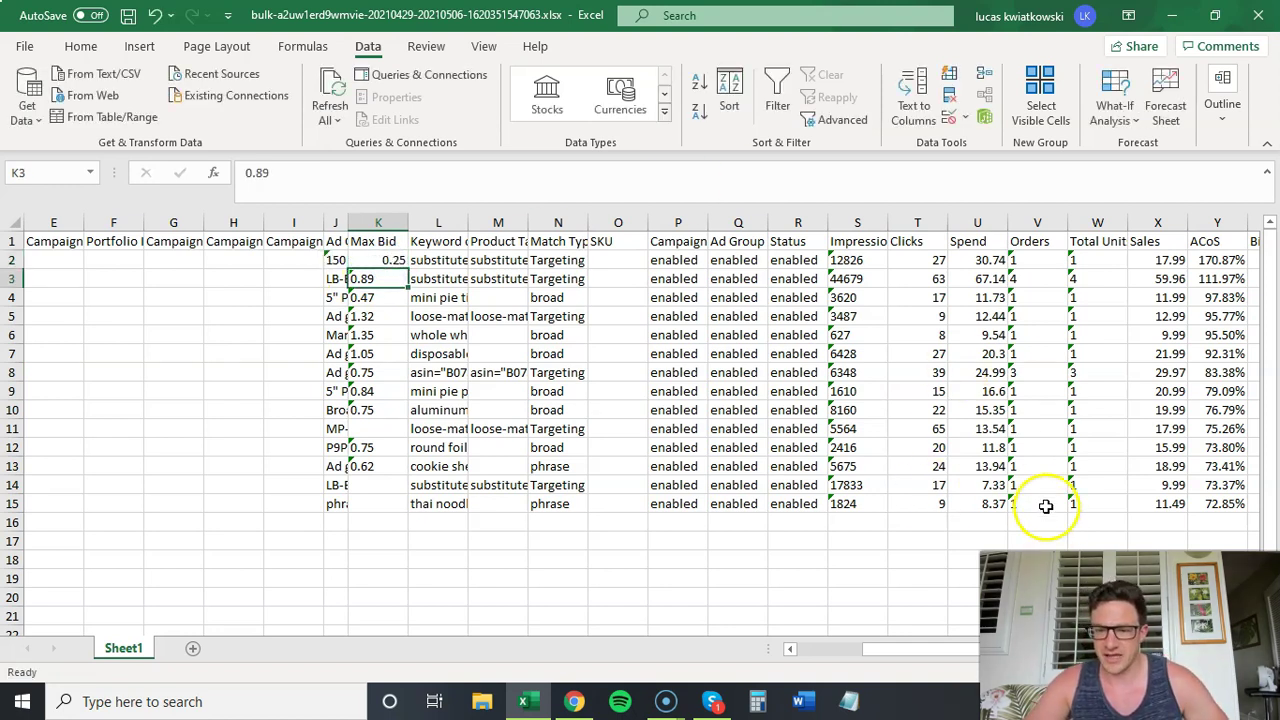
{"action": "left_click", "coordinate": [391, 260]}
{"action": "left_click", "coordinate": [659, 413]}
{"action": "key", "text": "ctrl+z"}
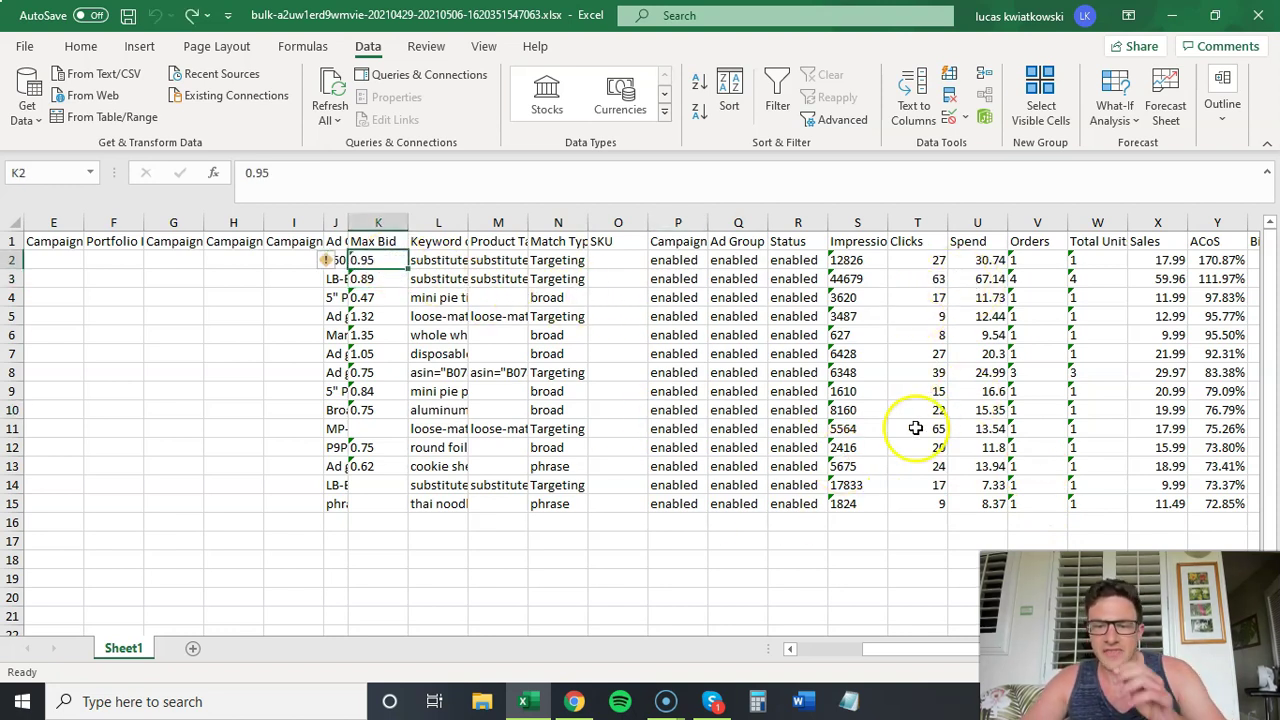
{"action": "left_click", "coordinate": [936, 335]}
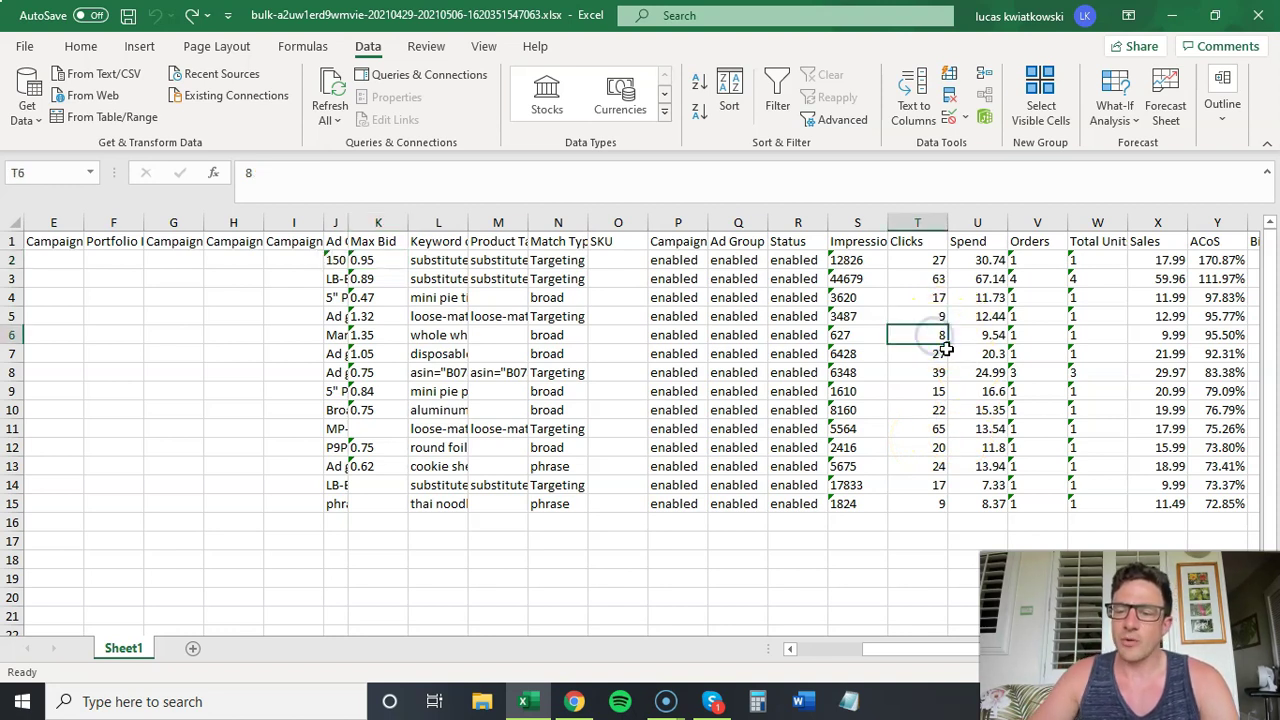
{"action": "left_click", "coordinate": [1109, 337]}
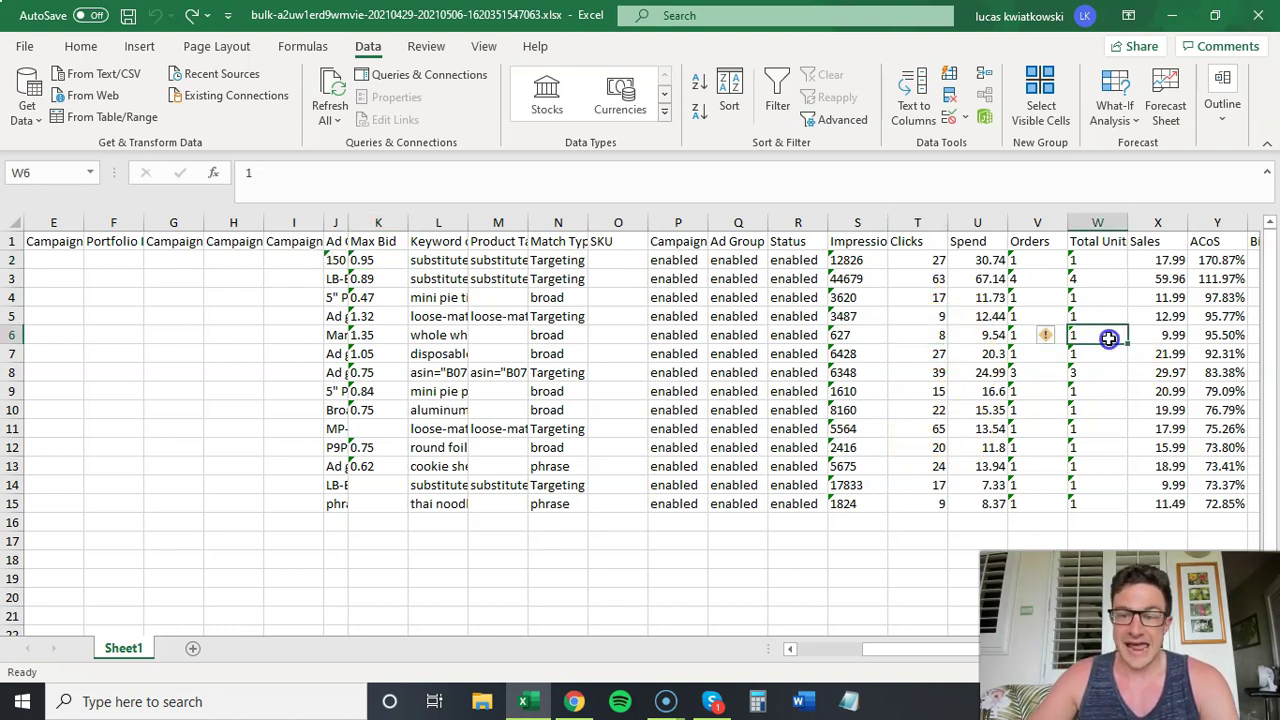
{"action": "left_click", "coordinate": [1220, 336]}
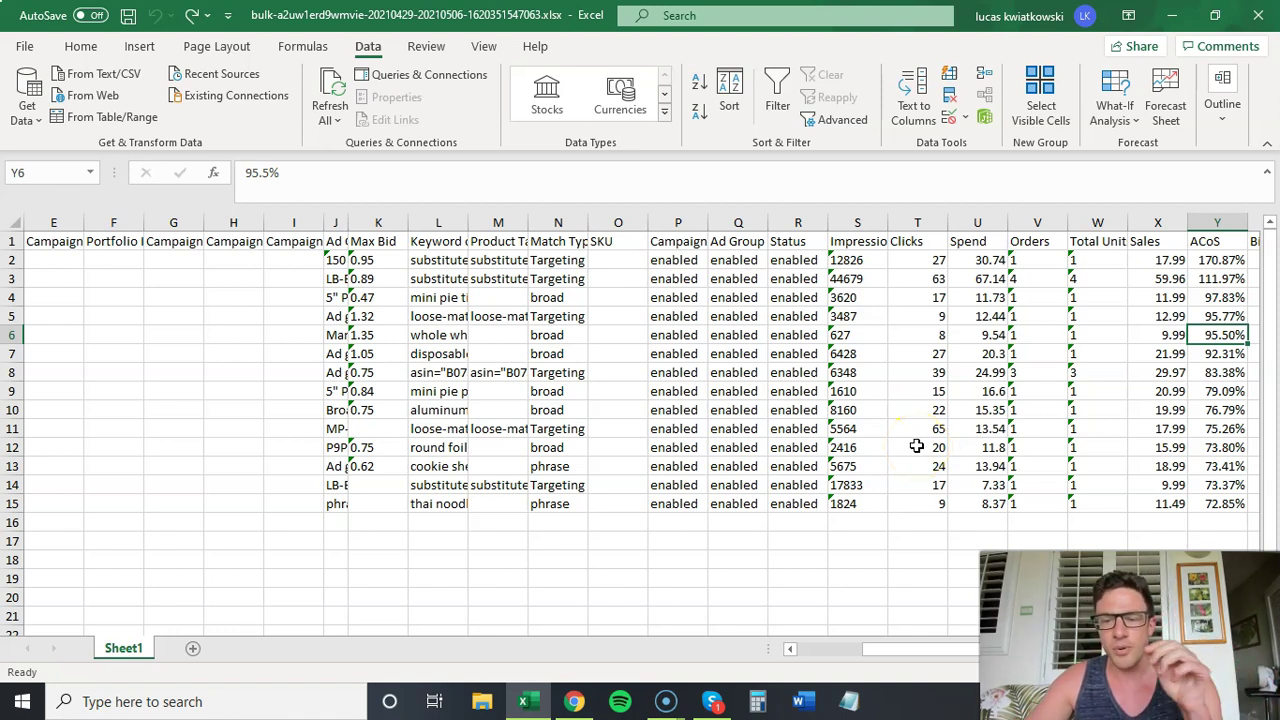
{"action": "left_click_drag", "start_coordinate": [1218, 260], "coordinate": [1218, 272]}
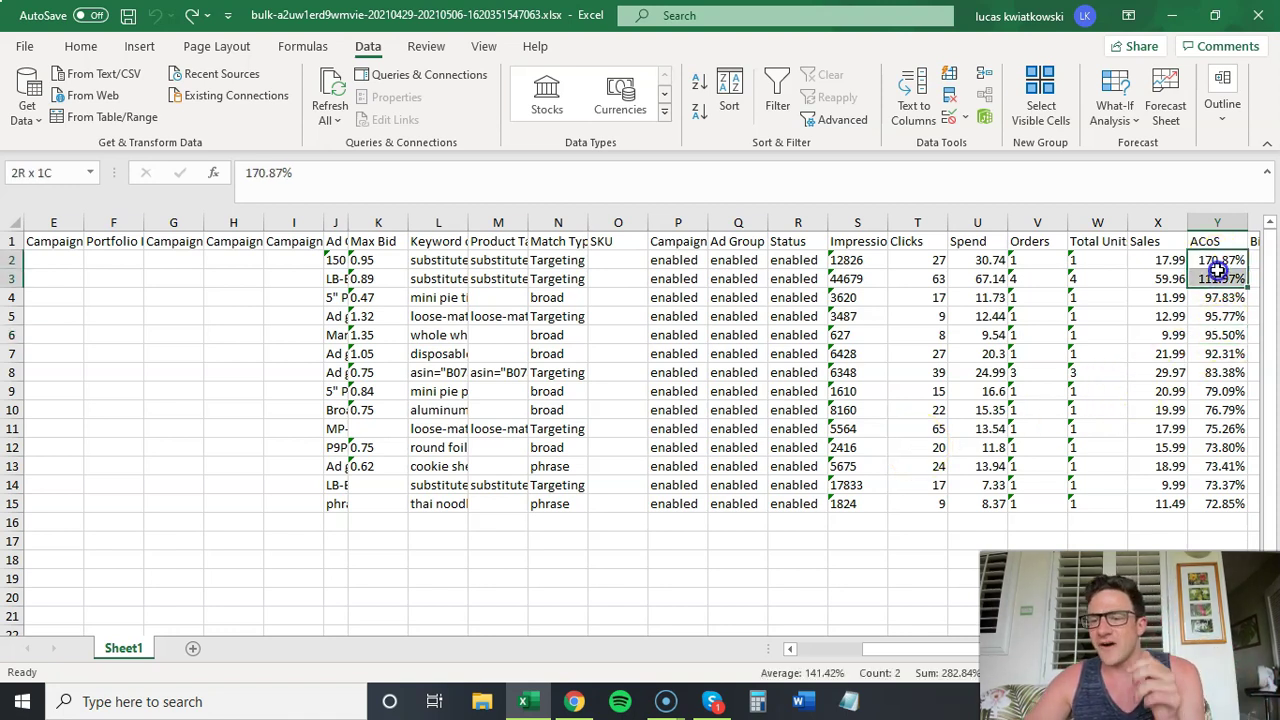
{"action": "left_click", "coordinate": [1218, 299]}
{"action": "left_click_drag", "start_coordinate": [1218, 308], "coordinate": [1220, 372]}
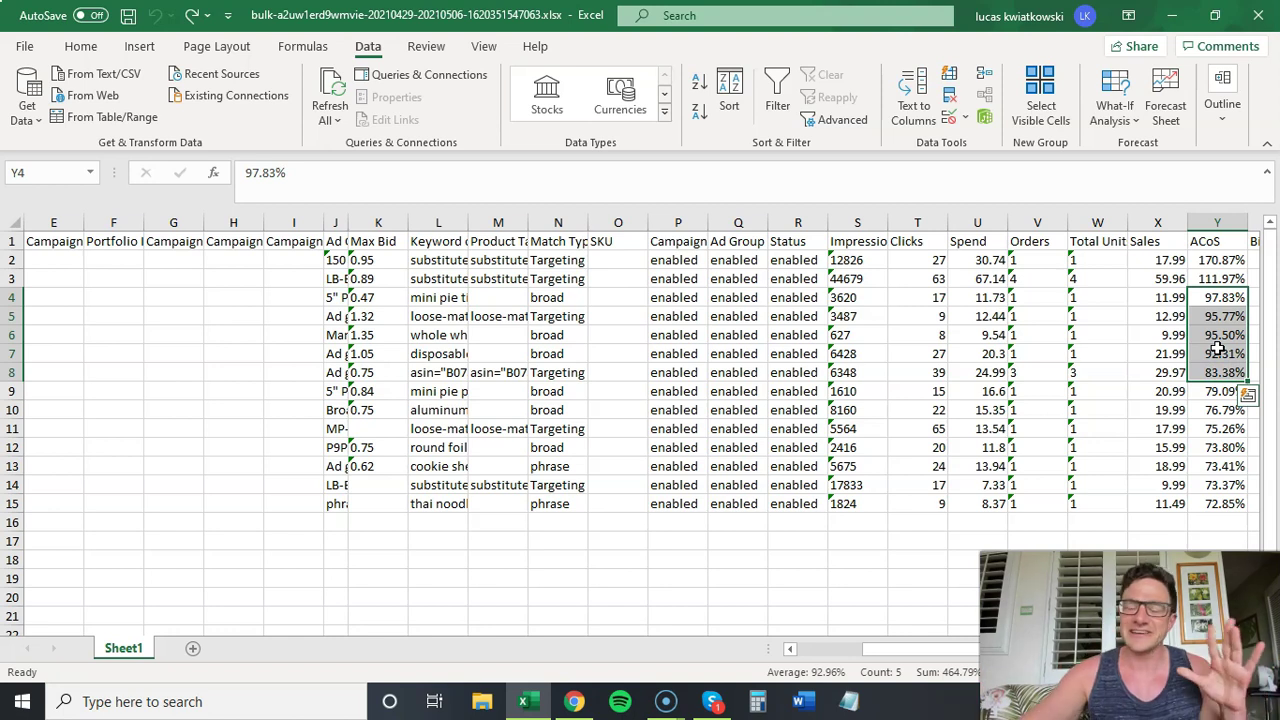
{"action": "left_click", "coordinate": [374, 262]}
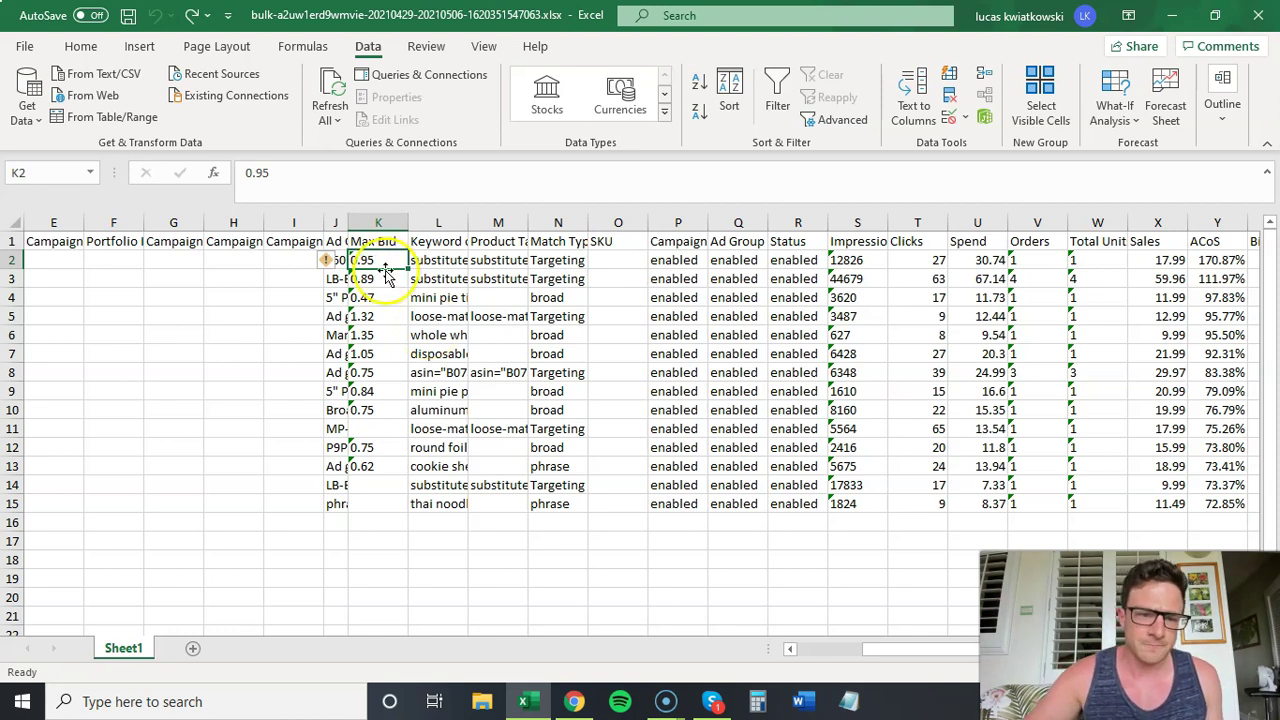
Insert a blank column L and fill the formula =K2*.8 into L2 through L4.
{"action": "right_click", "coordinate": [441, 223]}
{"action": "left_click", "coordinate": [493, 378]}
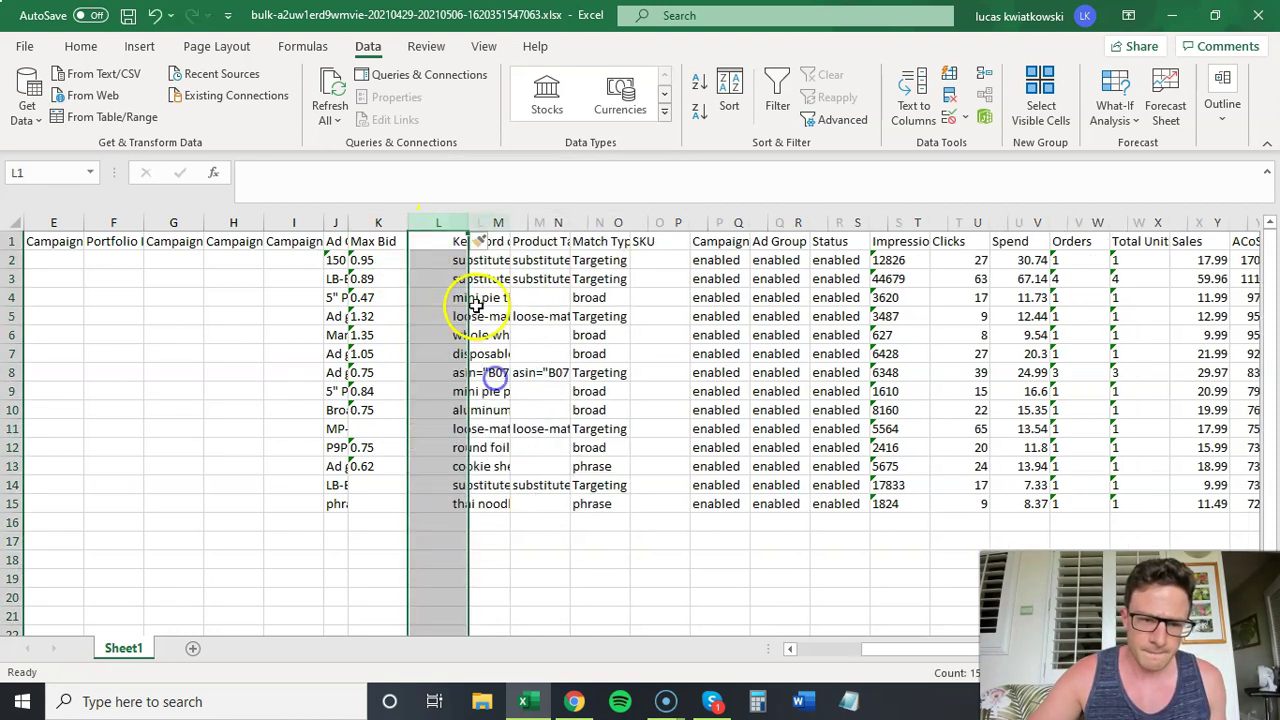
{"action": "left_click", "coordinate": [446, 262]}
{"action": "type", "text": "="}
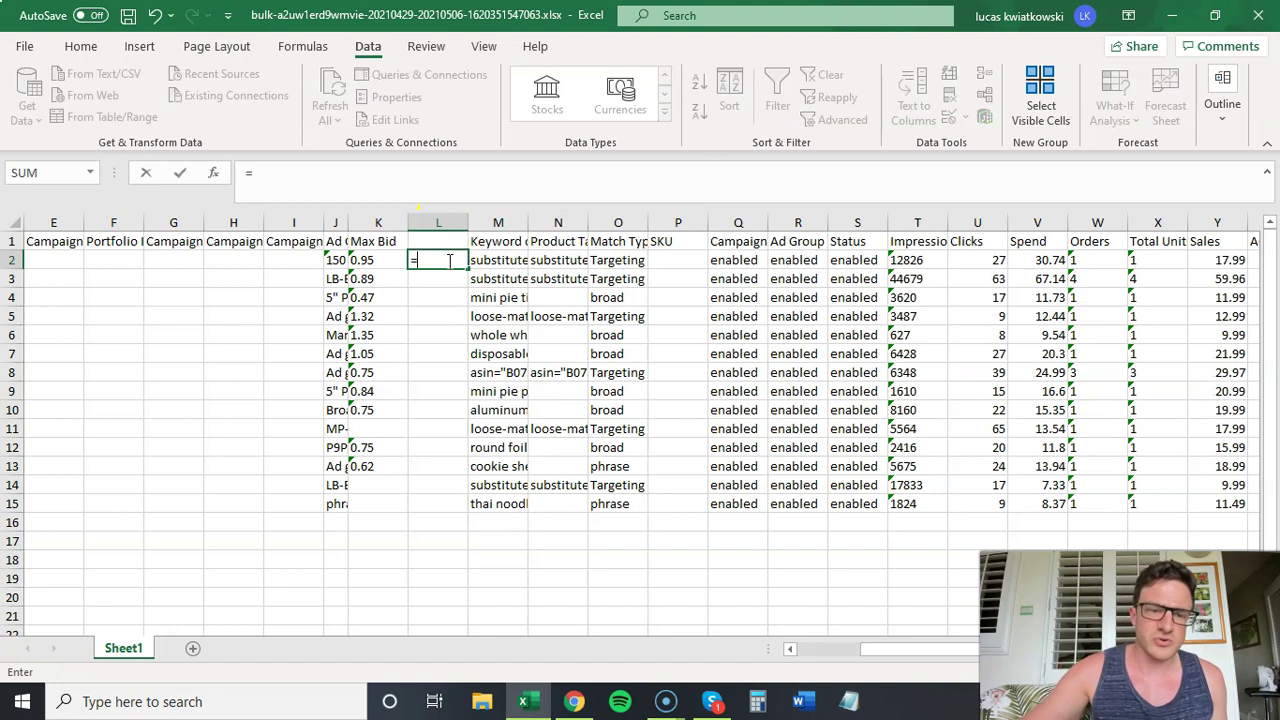
{"action": "left_click", "coordinate": [376, 261]}
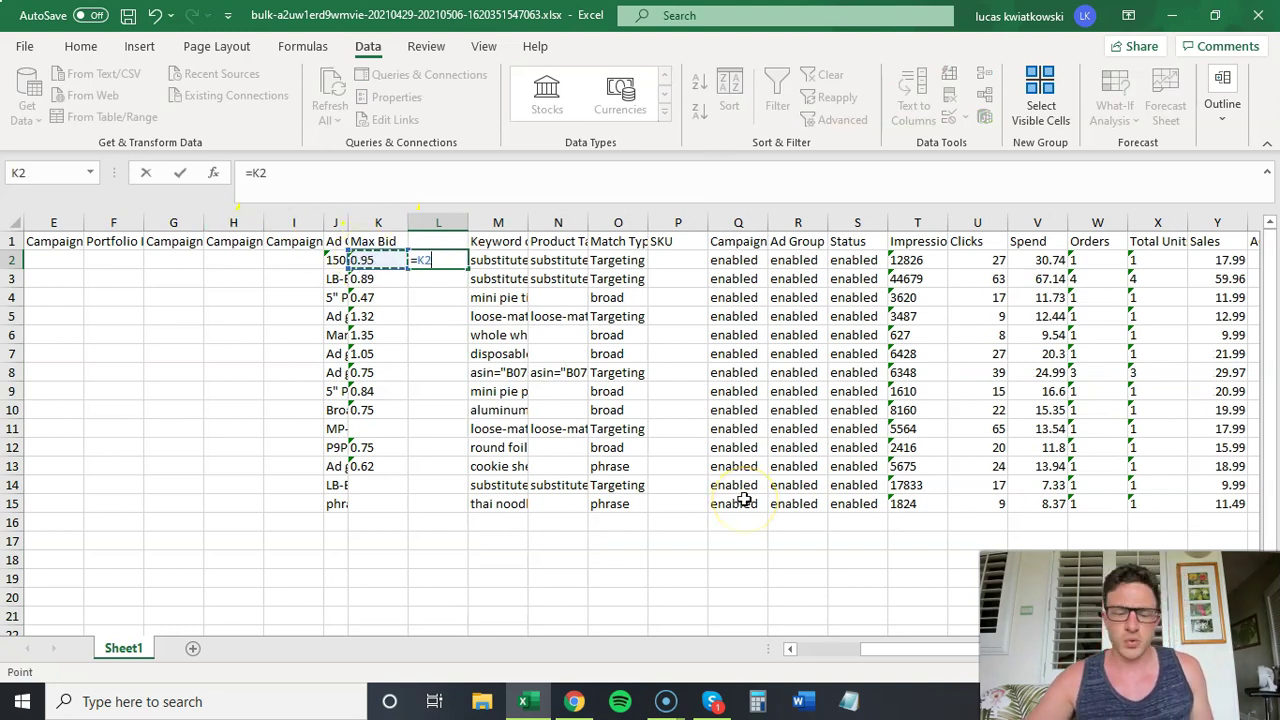
{"action": "type", "text": "*.8"}
{"action": "key", "text": "Return"}
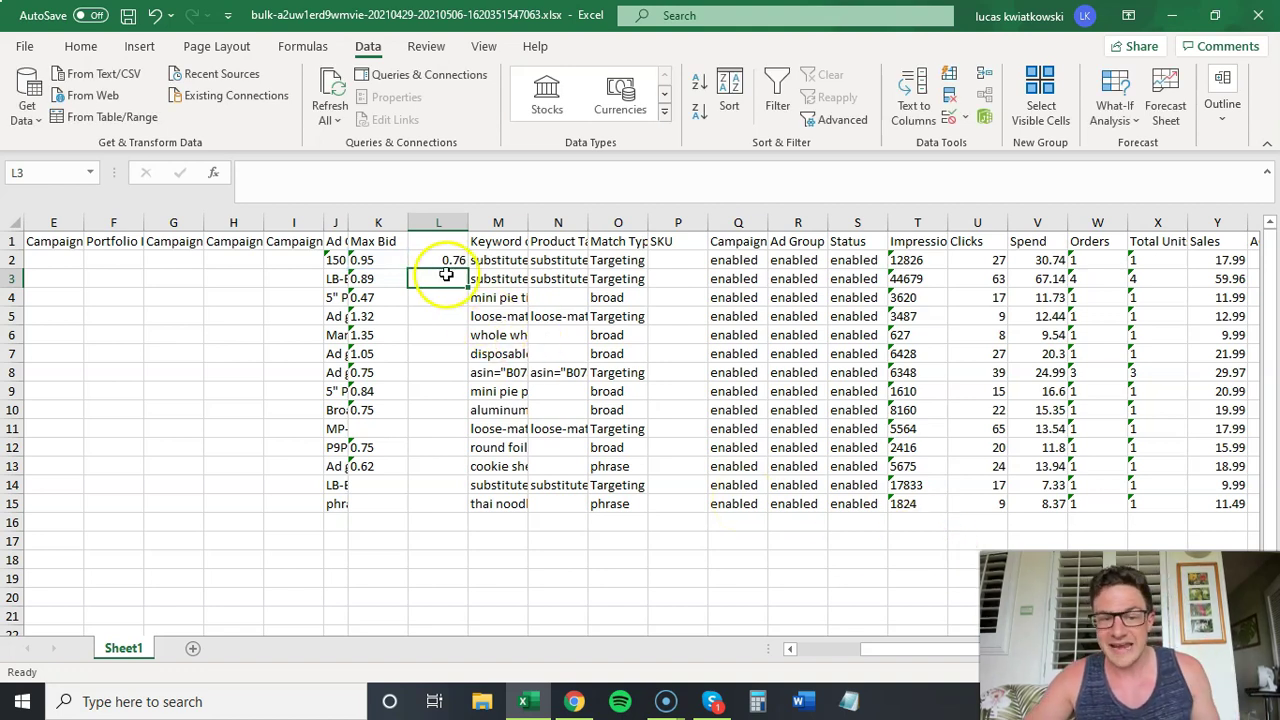
{"action": "left_click", "coordinate": [450, 262]}
{"action": "left_click_drag", "start_coordinate": [466, 268], "coordinate": [454, 305]}
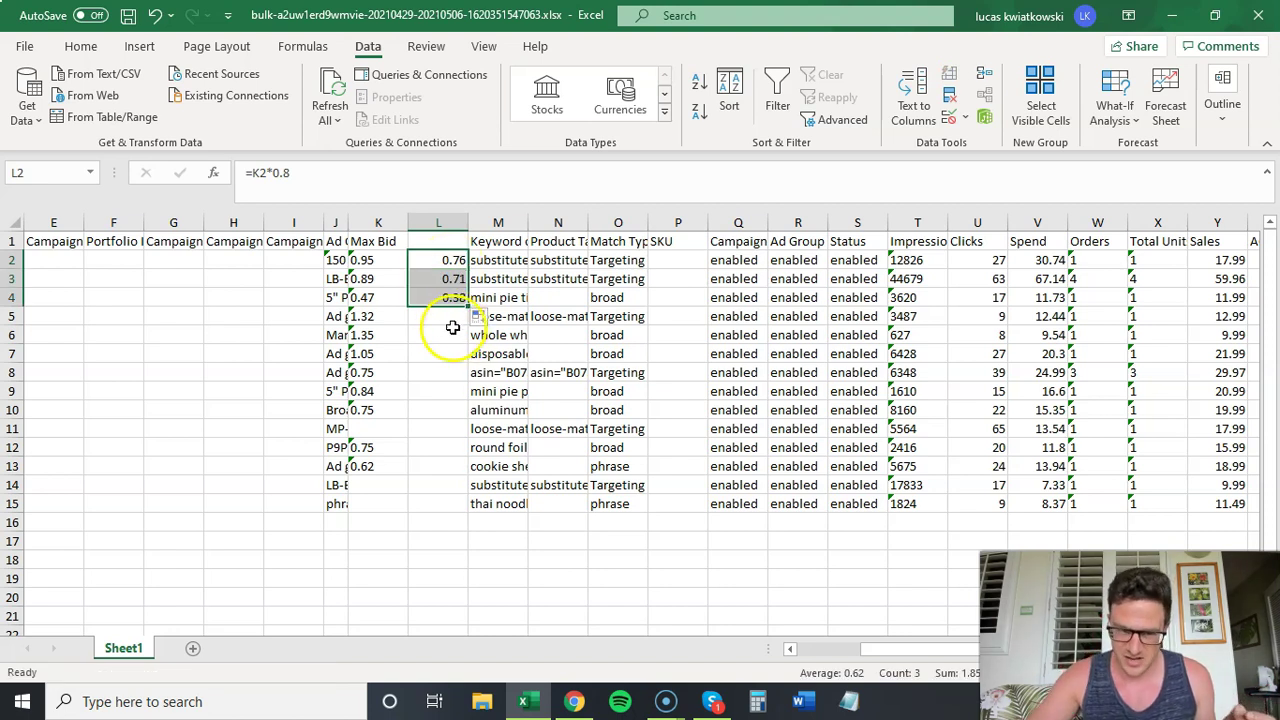
Enter =K5*0.9 in L5 and fill it down through L10.
{"action": "left_click", "coordinate": [445, 318]}
{"action": "type", "text": "="}
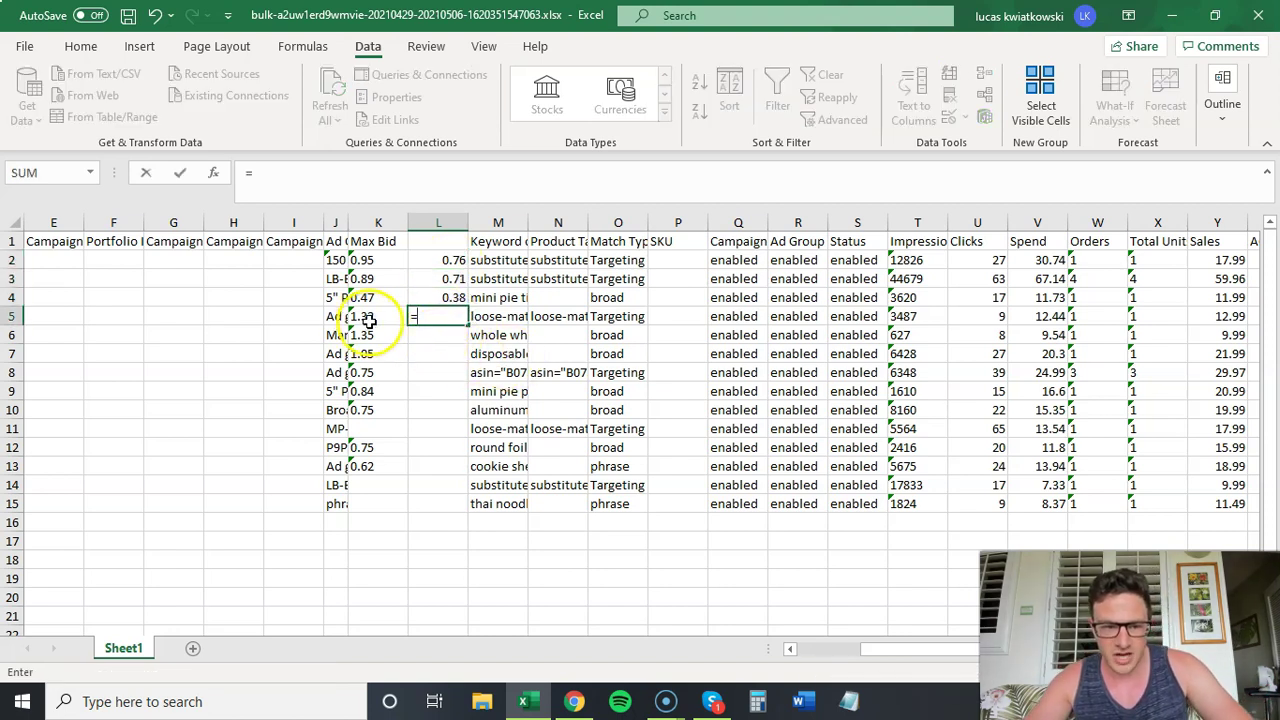
{"action": "left_click", "coordinate": [369, 318]}
{"action": "type", "text": "*0"}
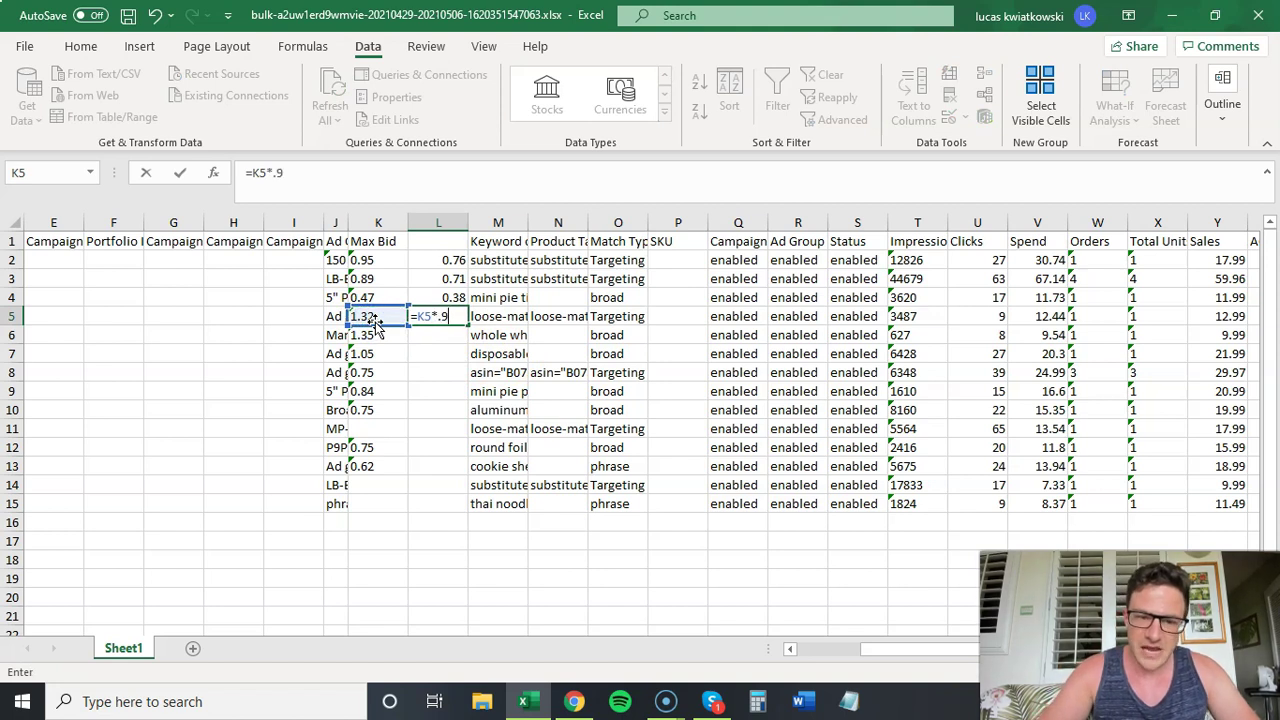
{"action": "type", "text": ".9"}
{"action": "key", "text": "Return"}
{"action": "left_click", "coordinate": [451, 317]}
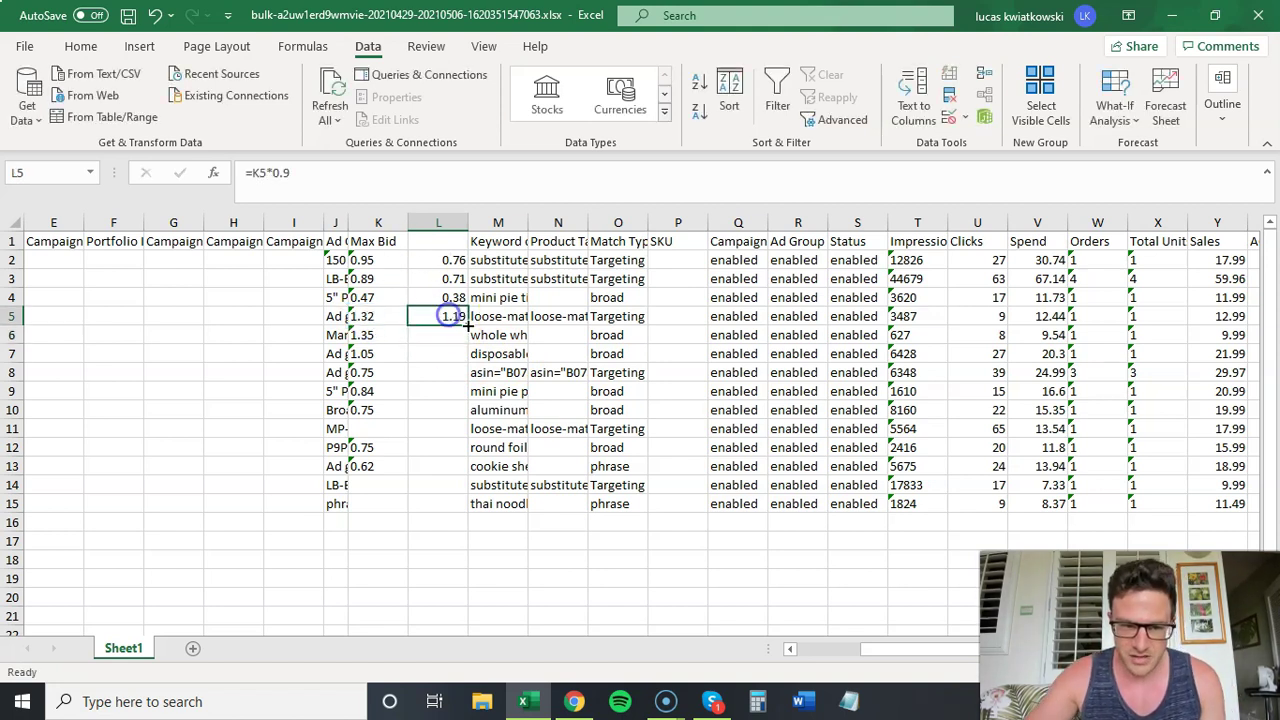
{"action": "left_click_drag", "start_coordinate": [467, 324], "coordinate": [457, 418]}
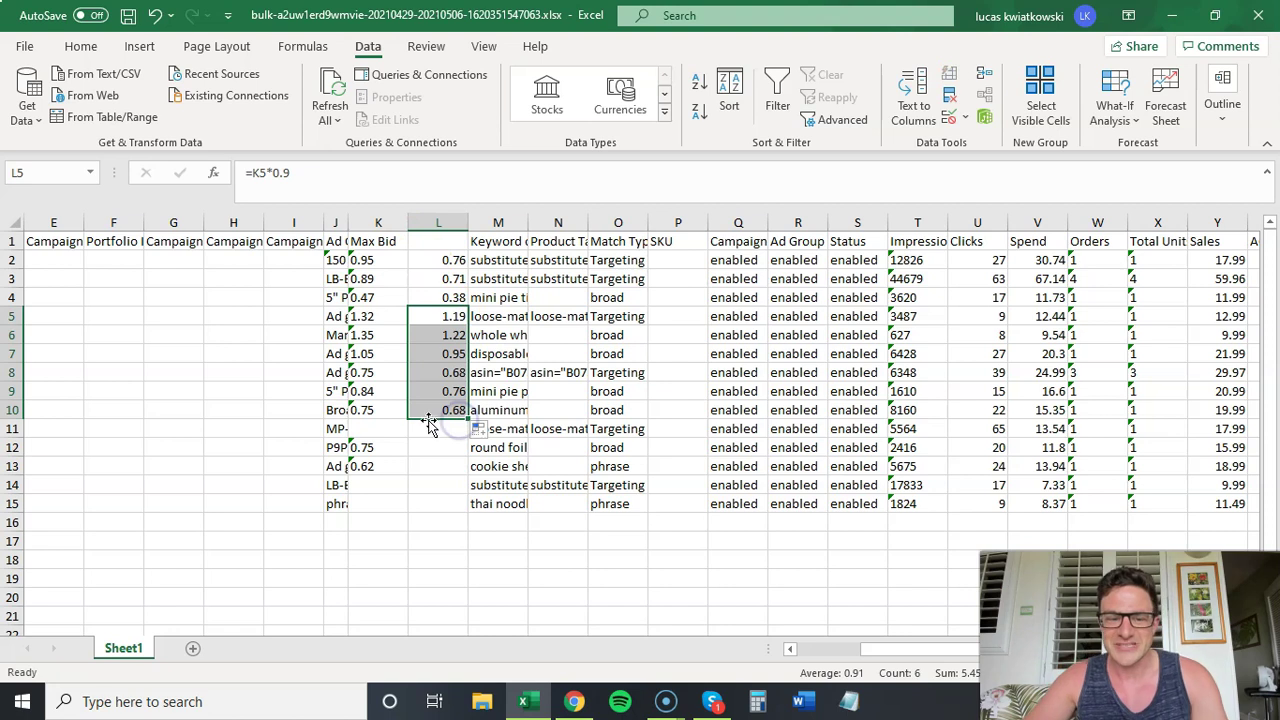
{"action": "left_click", "coordinate": [373, 429]}
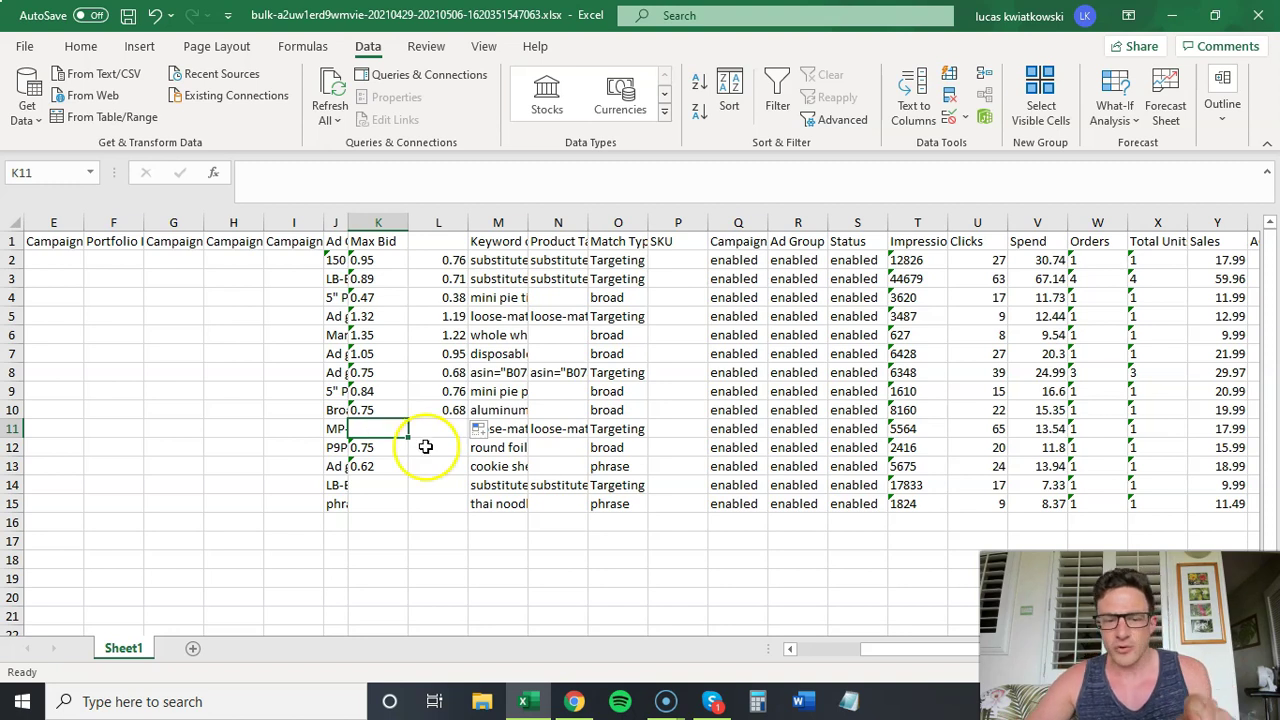
{"action": "left_click", "coordinate": [561, 428]}
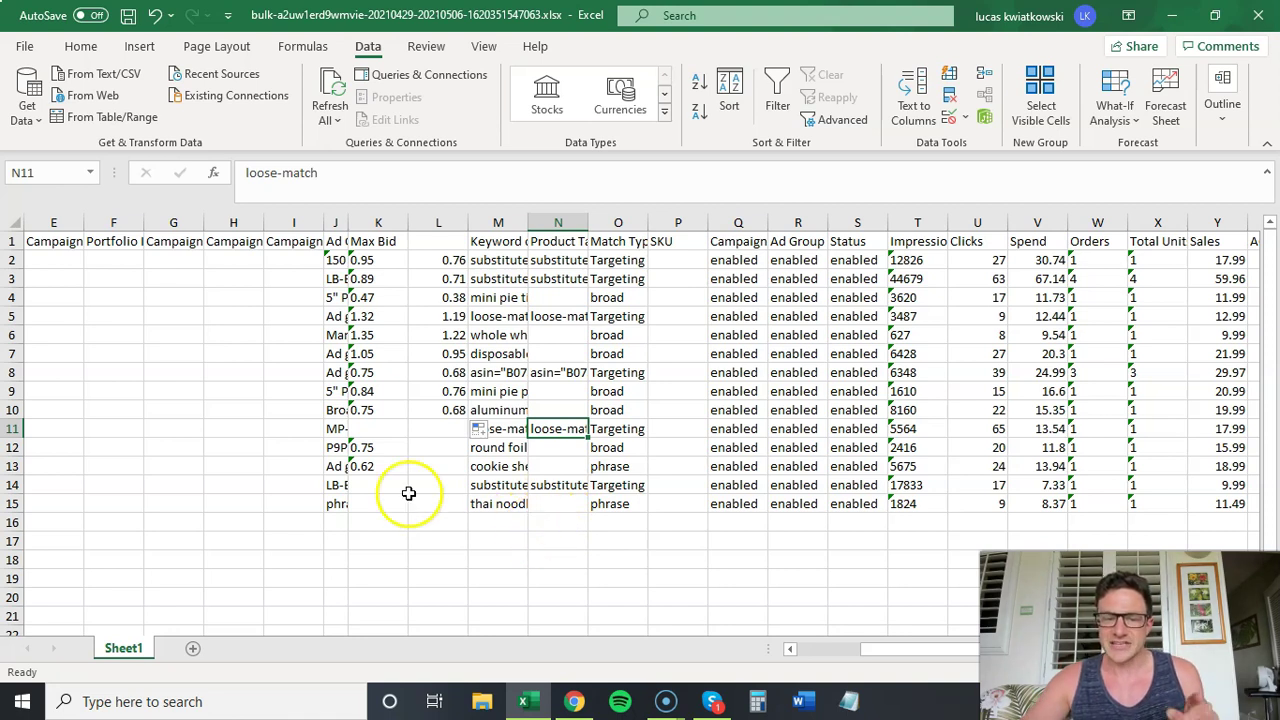
{"action": "left_click", "coordinate": [378, 430]}
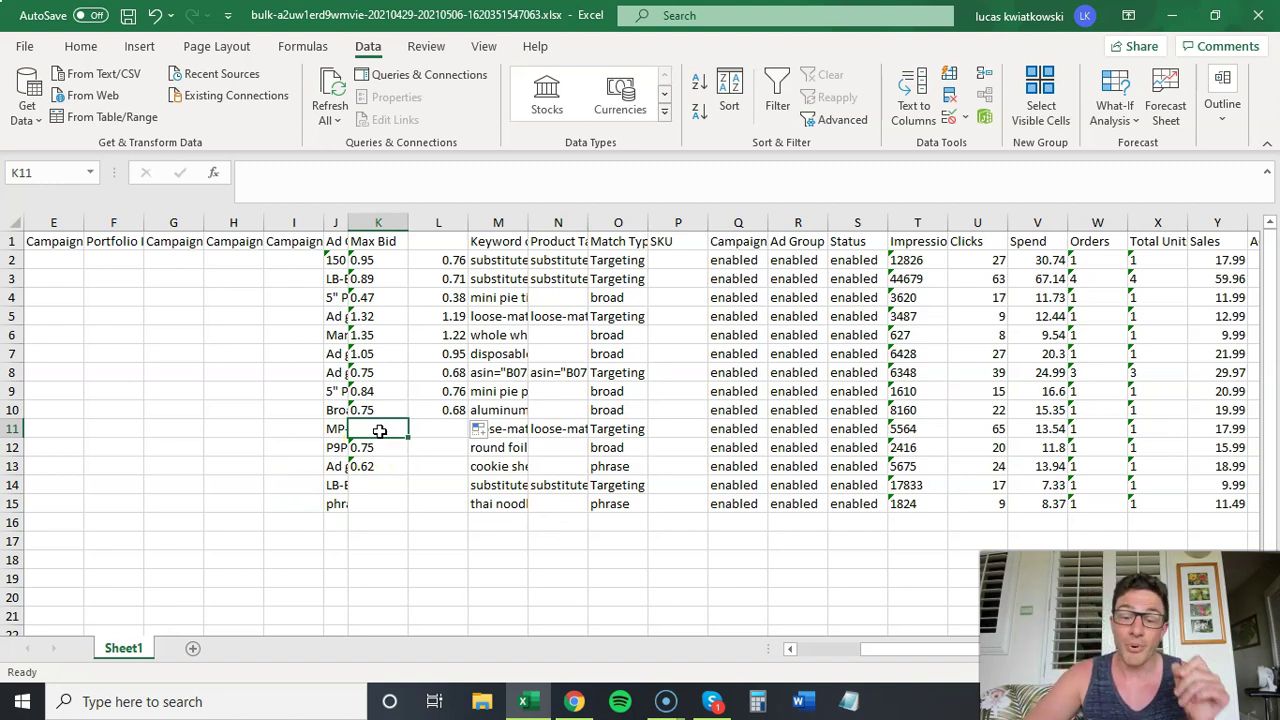
Insert a new blank column at M beside the reduced bids.
{"action": "left_click", "coordinate": [511, 222]}
{"action": "right_click", "coordinate": [509, 222]}
{"action": "left_click", "coordinate": [576, 377]}
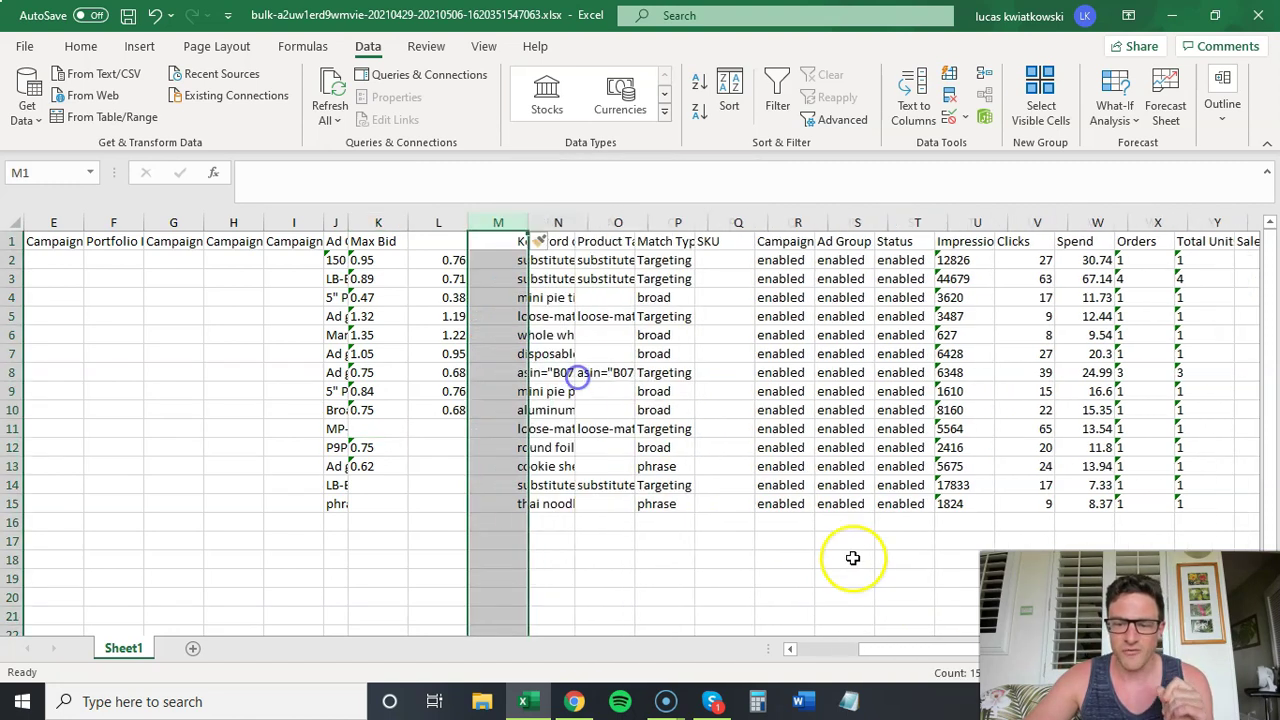
{"action": "left_click_drag", "start_coordinate": [877, 650], "coordinate": [943, 651]}
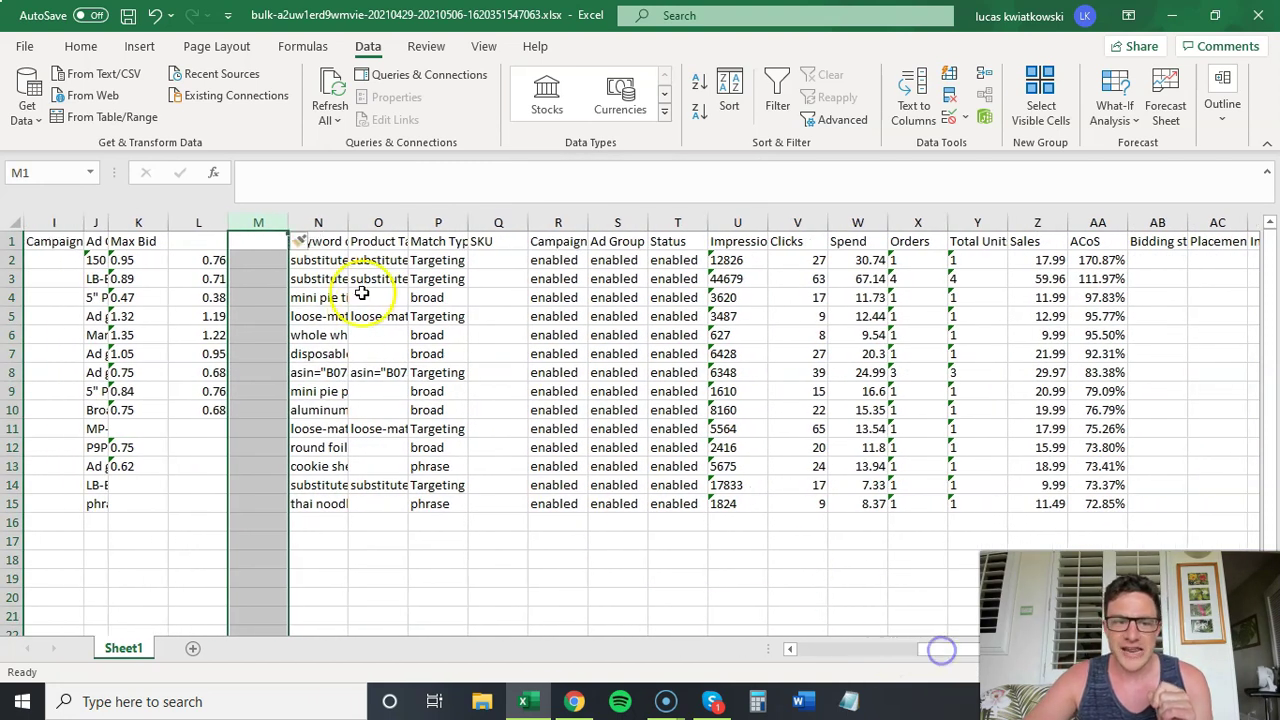
{"action": "left_click", "coordinate": [165, 427]}
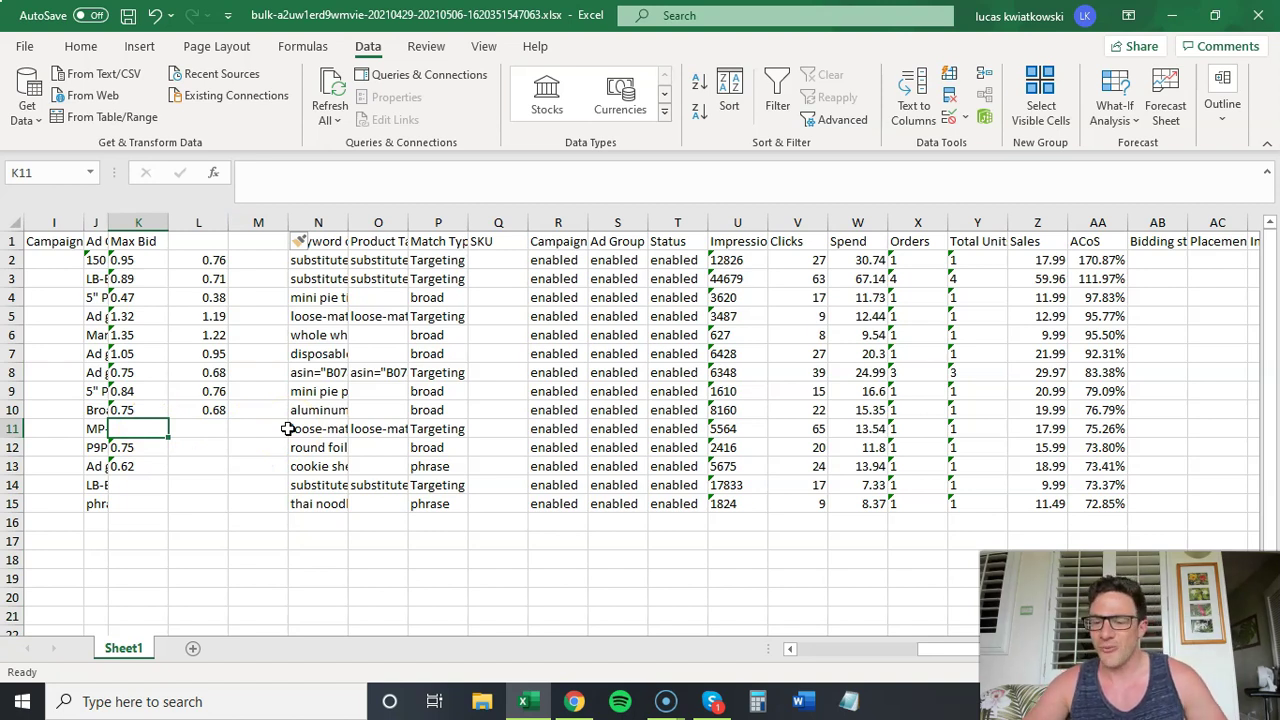
{"action": "left_click", "coordinate": [215, 428]}
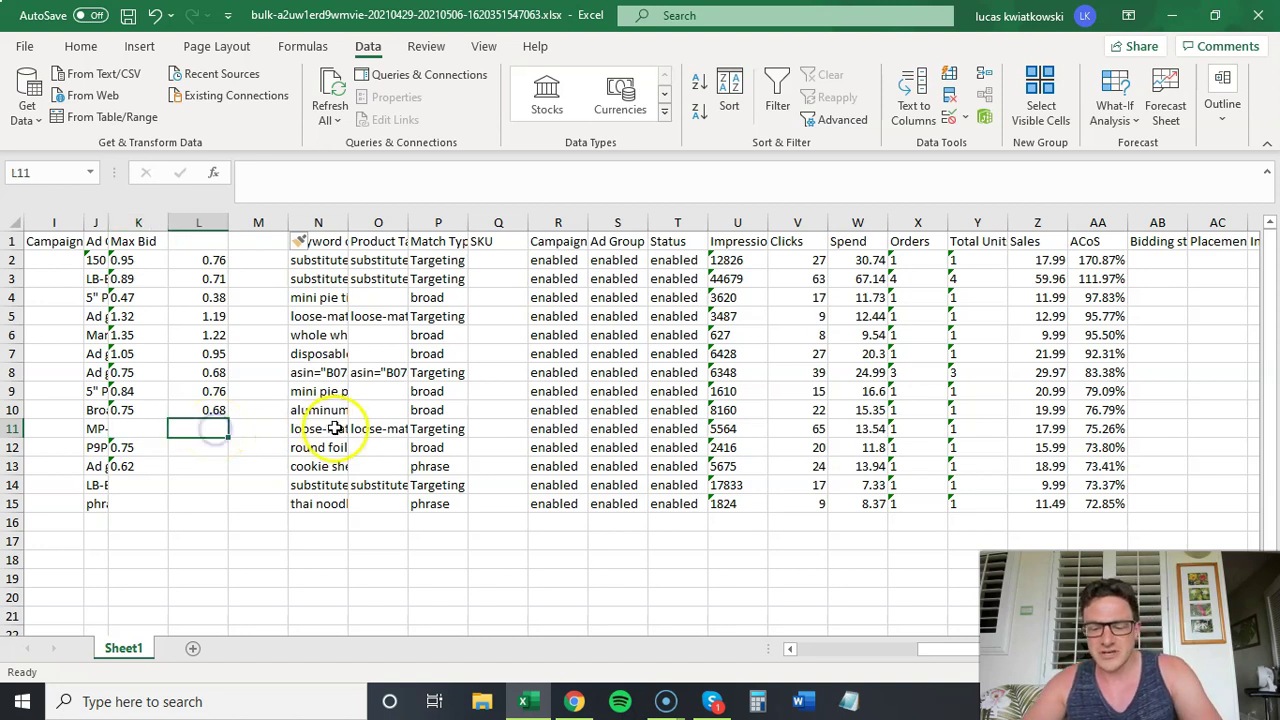
Enter the cost-per-click formula =W2/V2 in M2.
{"action": "left_click", "coordinate": [260, 262]}
{"action": "type", "text": "="}
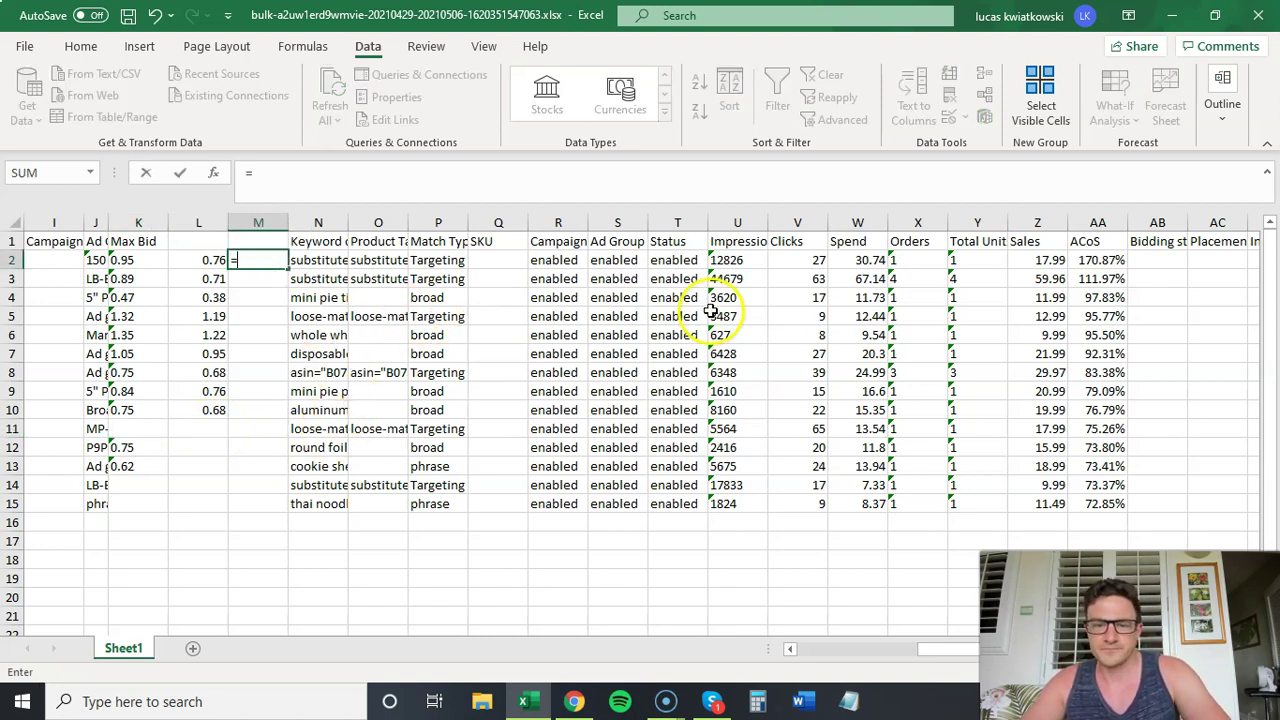
{"action": "left_click", "coordinate": [850, 261]}
{"action": "type", "text": "/"}
{"action": "left_click", "coordinate": [802, 260]}
{"action": "key", "text": "Return"}
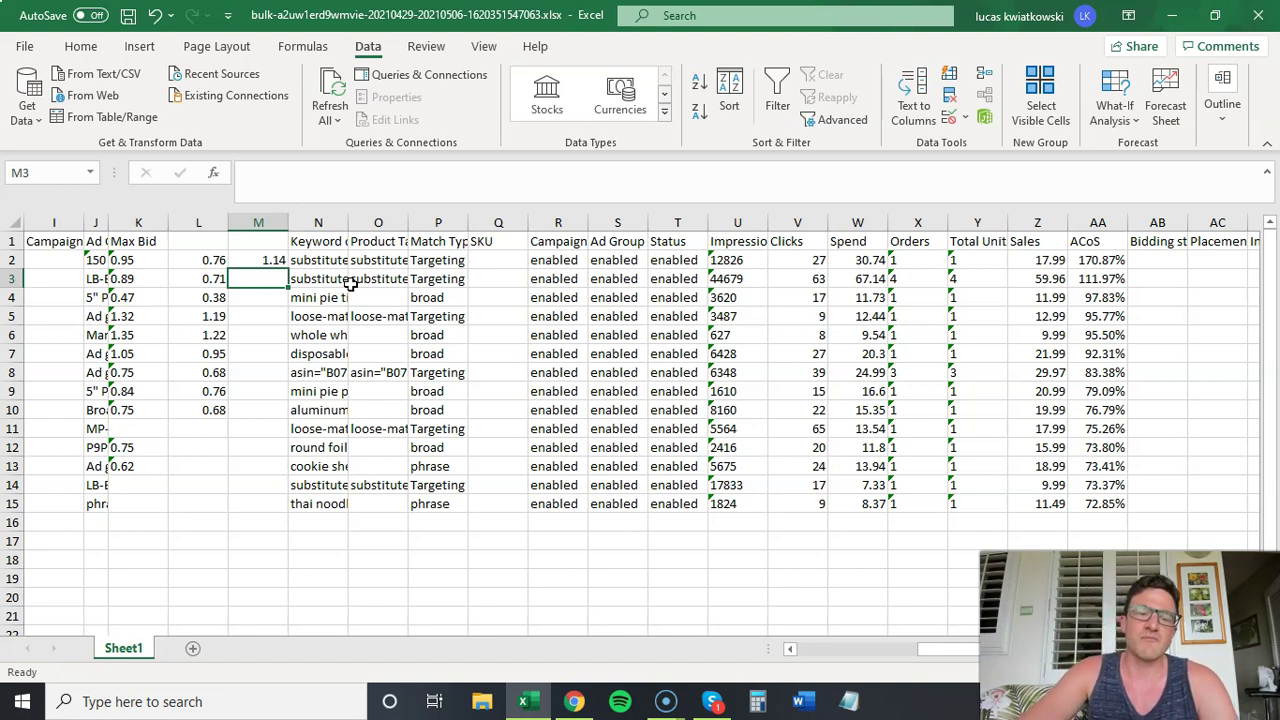
Check the Max Bid and reduced bid values, then fill the M2 formula down to M15.
{"action": "left_click", "coordinate": [262, 258]}
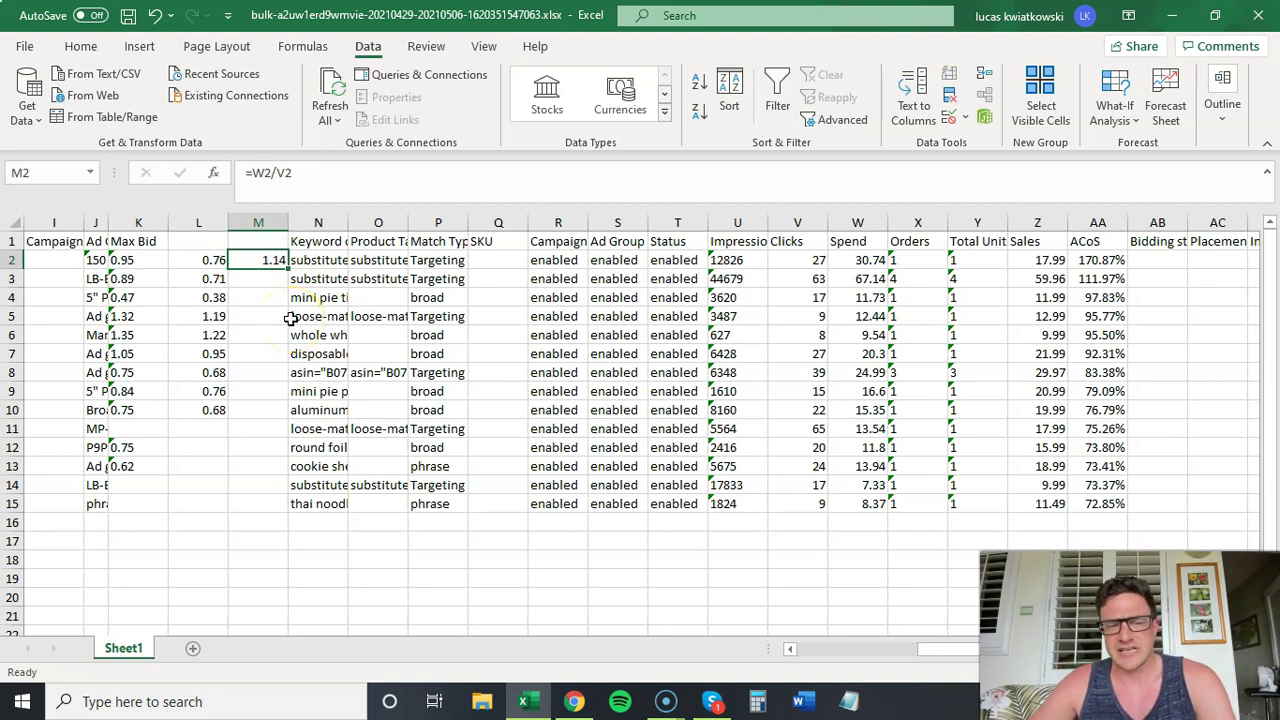
{"action": "left_click", "coordinate": [145, 261]}
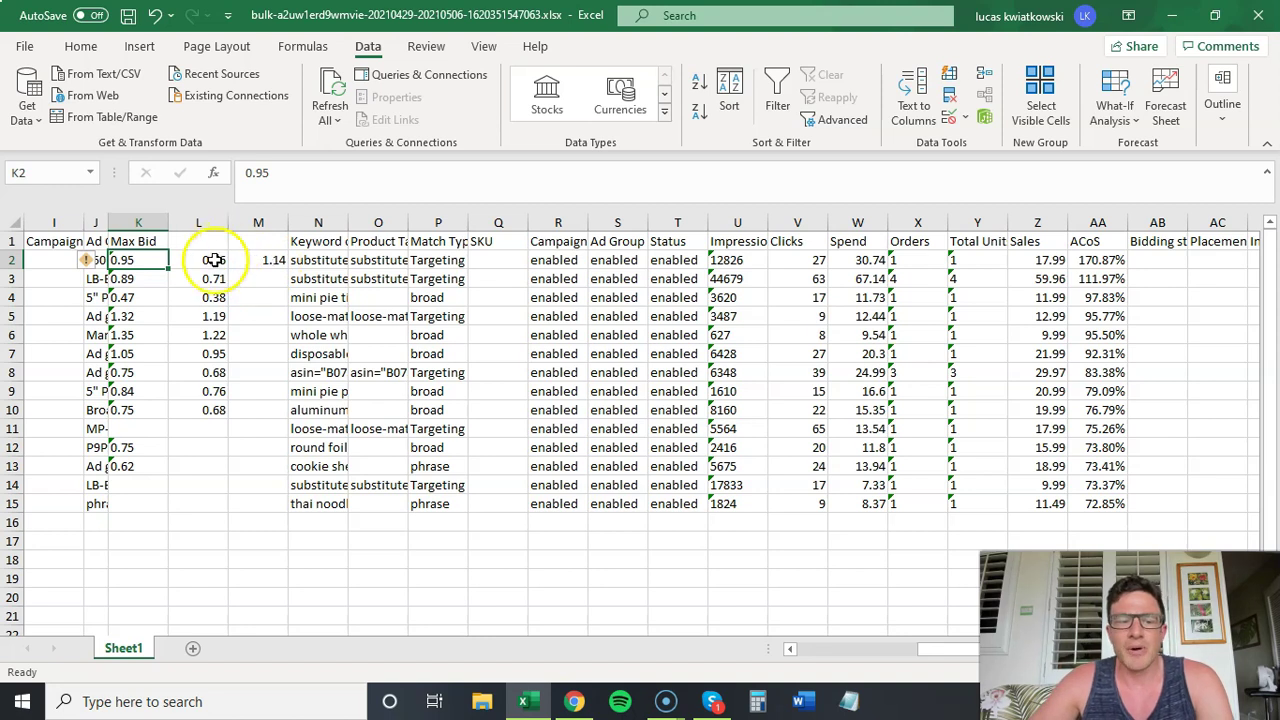
{"action": "left_click_drag", "start_coordinate": [215, 262], "coordinate": [215, 279]}
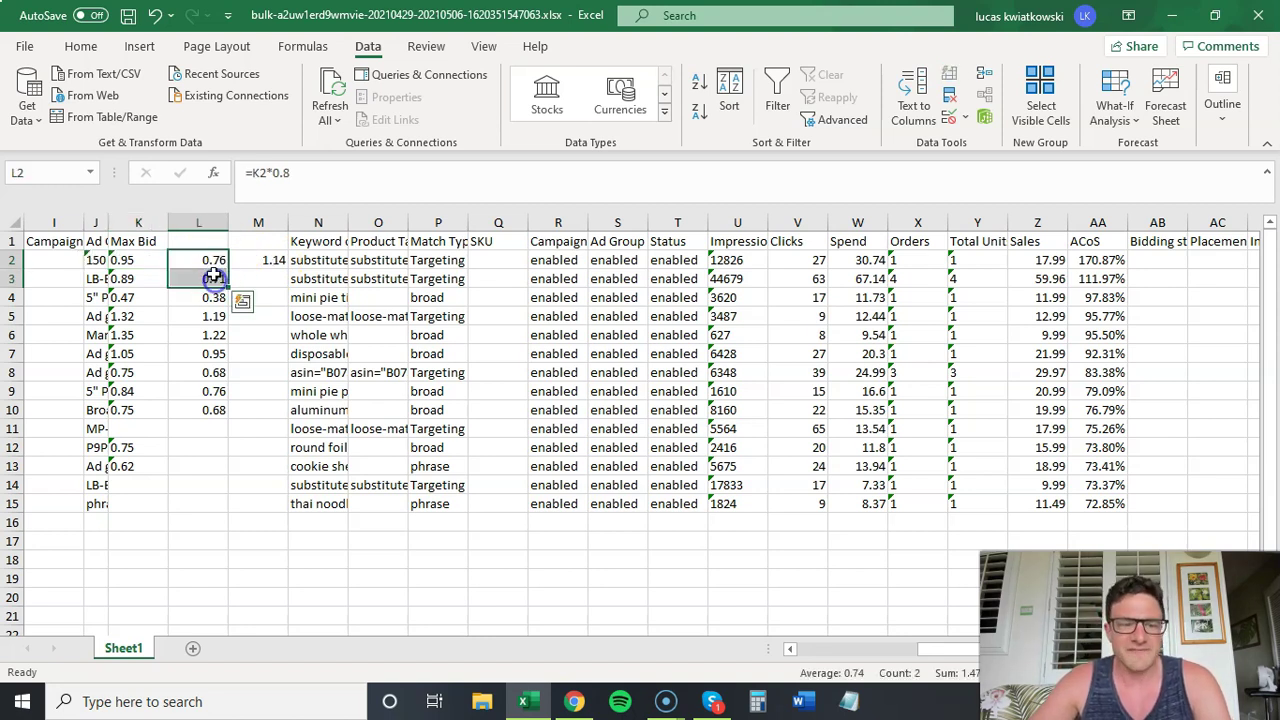
{"action": "left_click", "coordinate": [207, 262]}
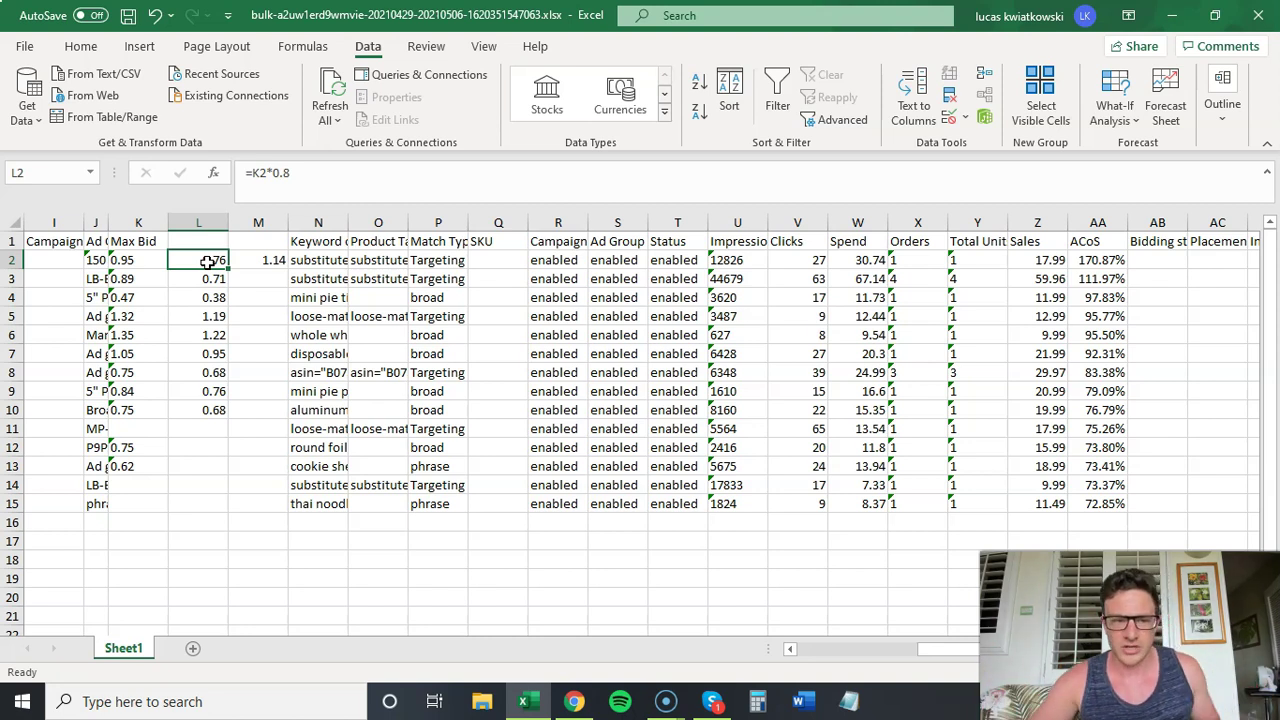
{"action": "left_click", "coordinate": [270, 261]}
{"action": "left_click_drag", "start_coordinate": [287, 269], "coordinate": [262, 511]}
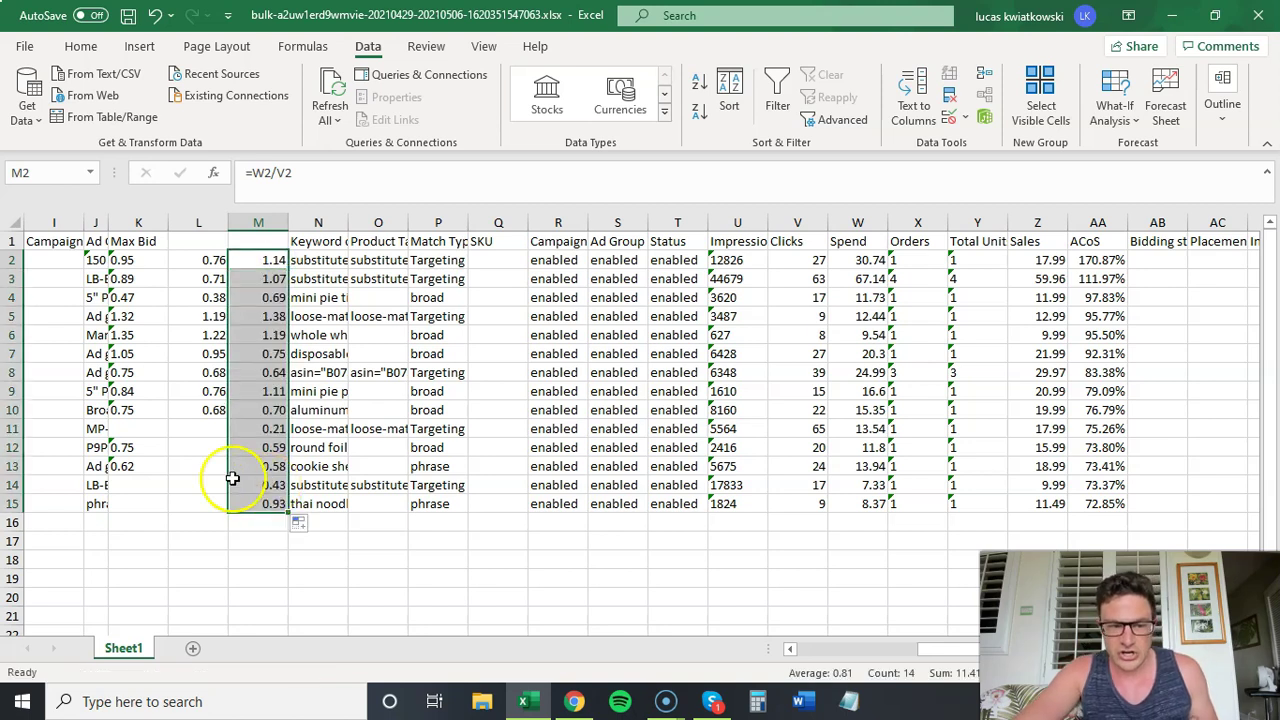
{"action": "left_click", "coordinate": [145, 432]}
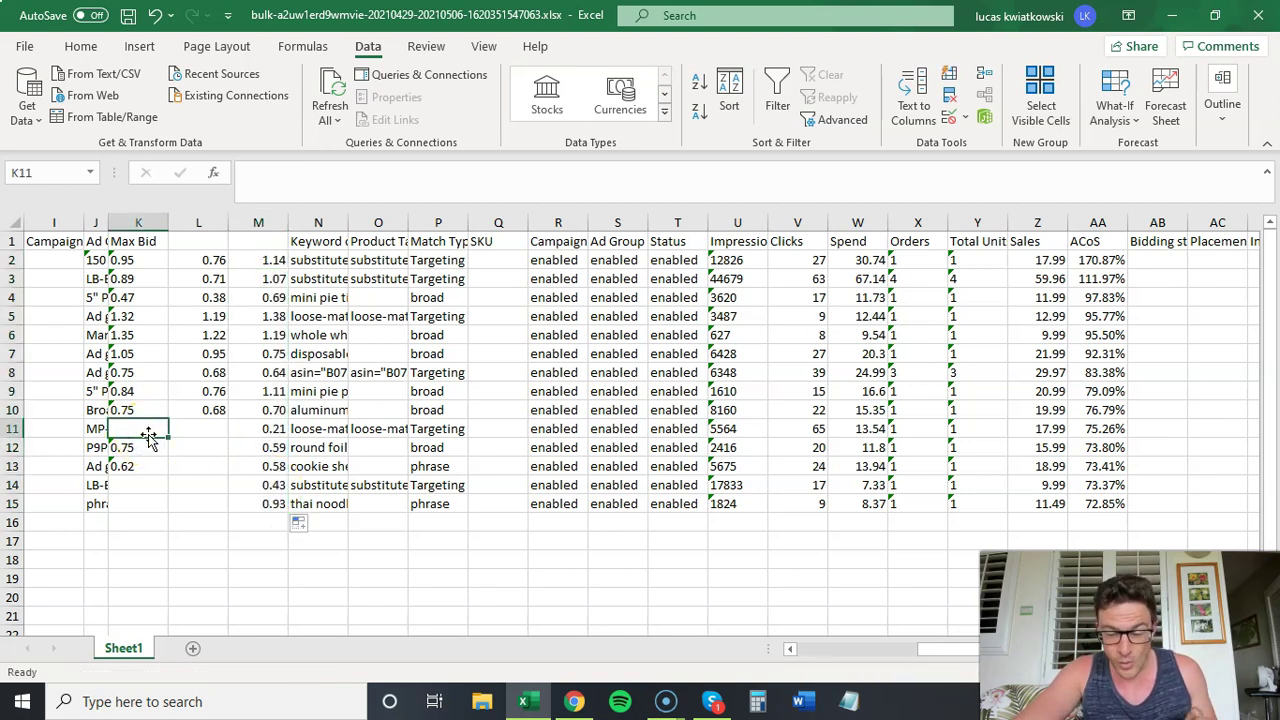
{"action": "left_click", "coordinate": [262, 430]}
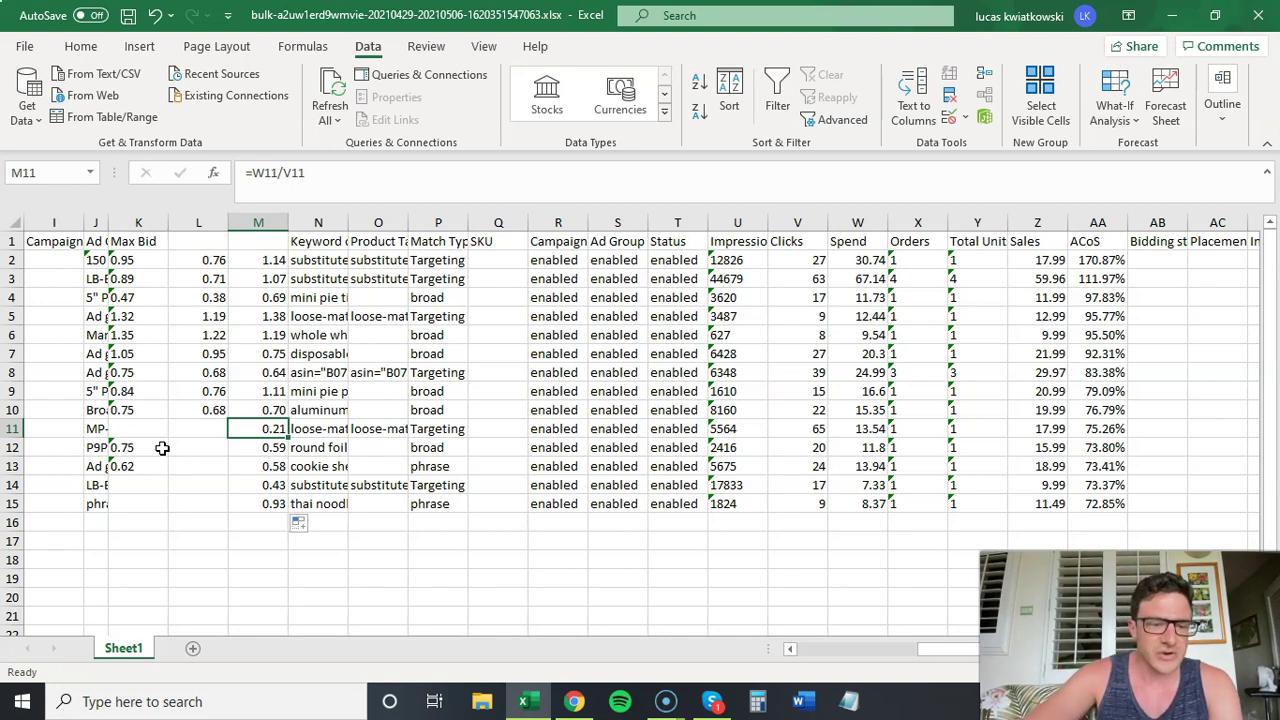
{"action": "left_click", "coordinate": [264, 410]}
{"action": "left_click_drag", "start_coordinate": [347, 222], "coordinate": [326, 229]}
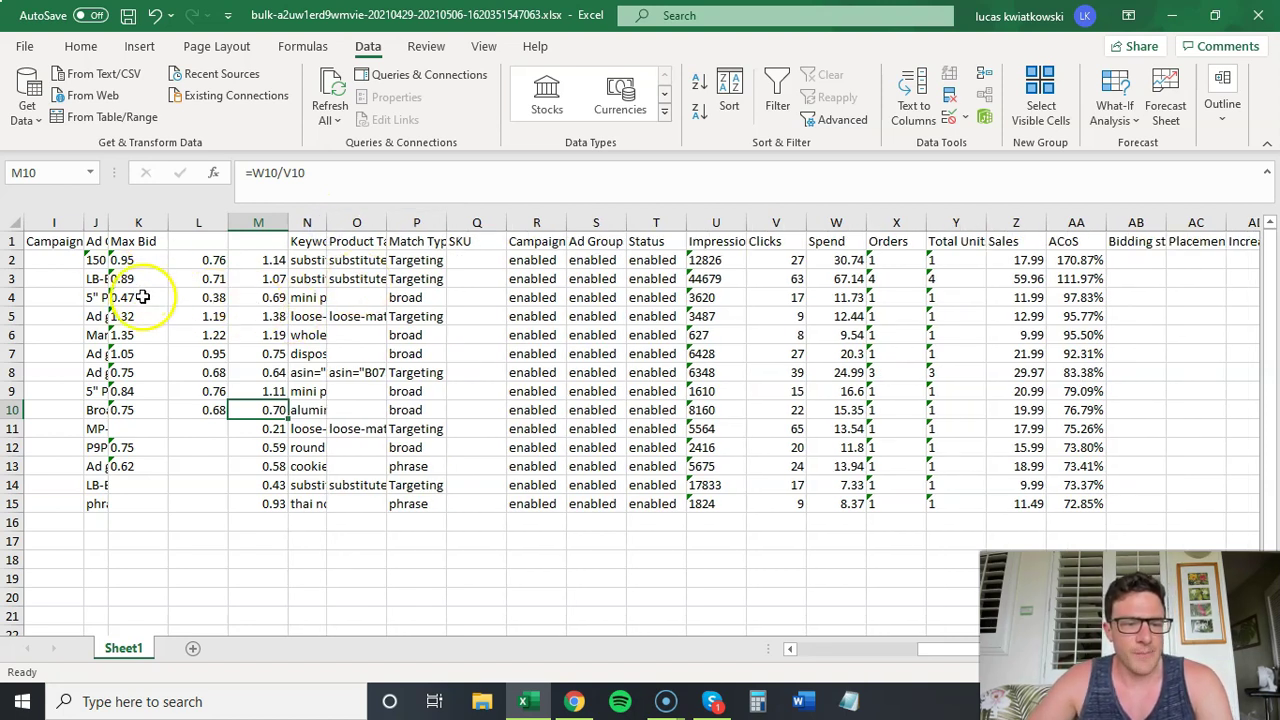
{"action": "left_click", "coordinate": [262, 297]}
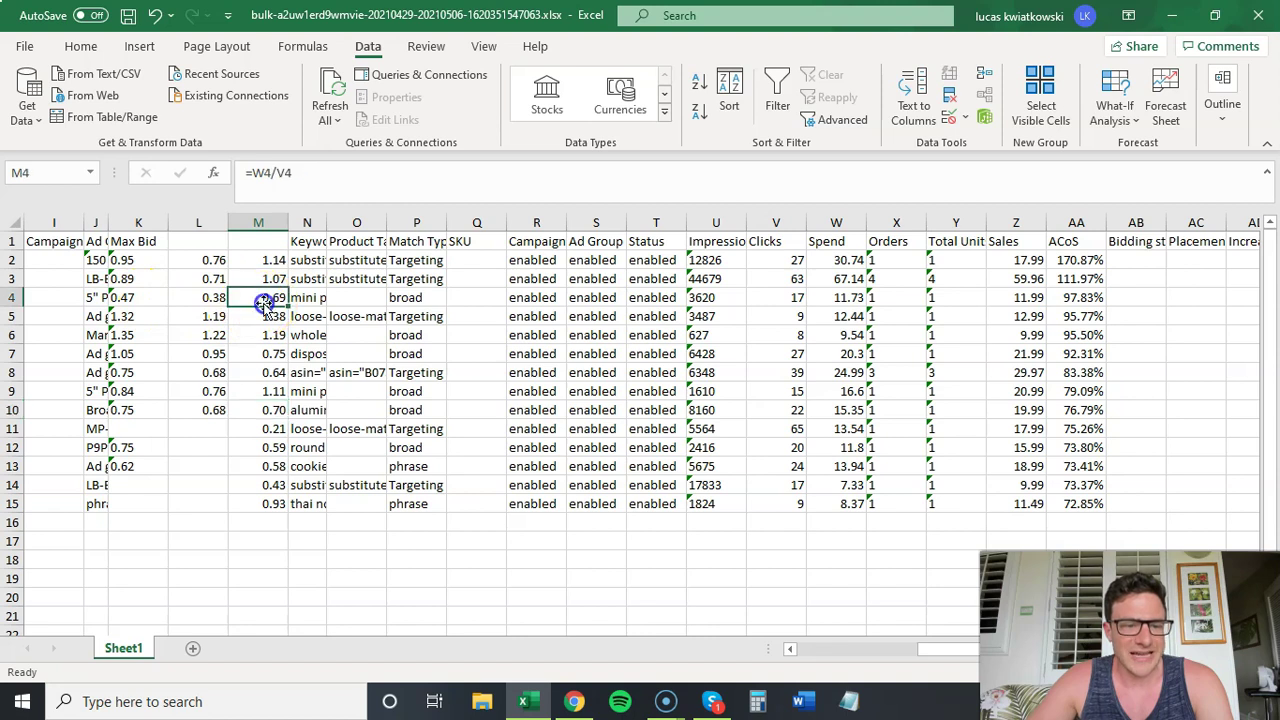
{"action": "left_click", "coordinate": [150, 316]}
{"action": "left_click", "coordinate": [268, 316]}
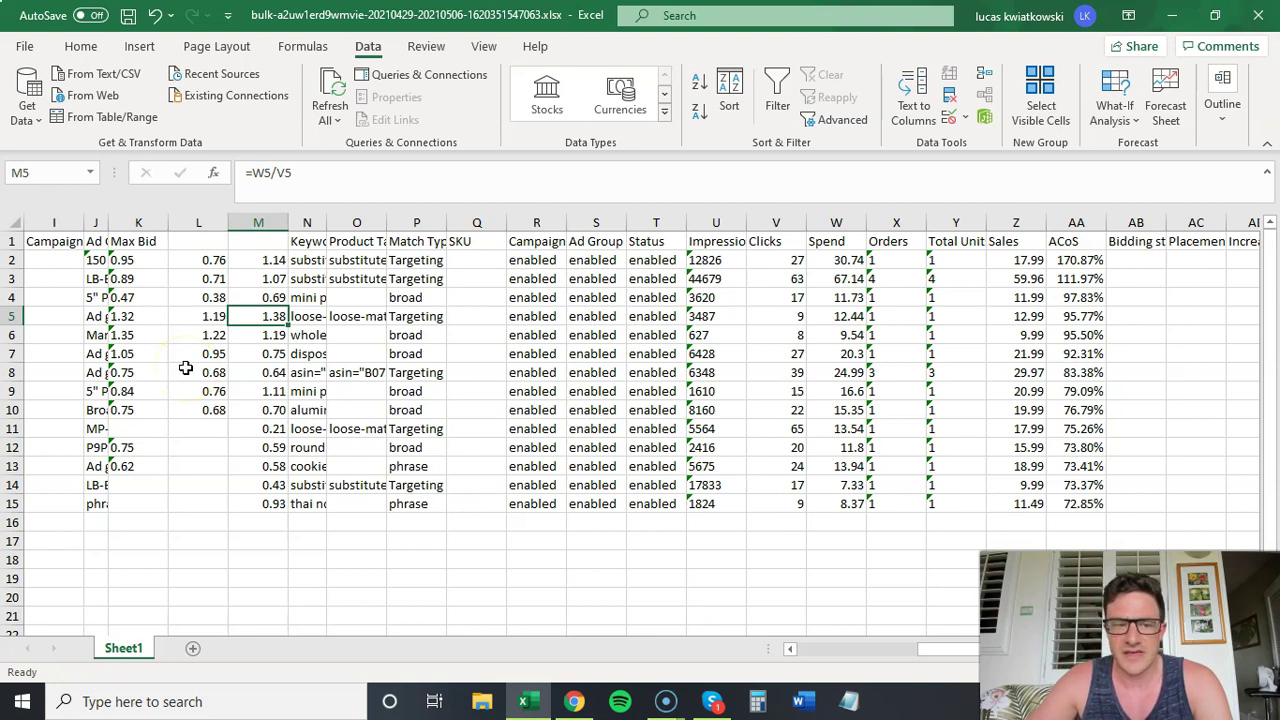
Extend the reduced-bid formulas in L2:L10 down to L15.
{"action": "left_click_drag", "start_coordinate": [209, 258], "coordinate": [197, 417]}
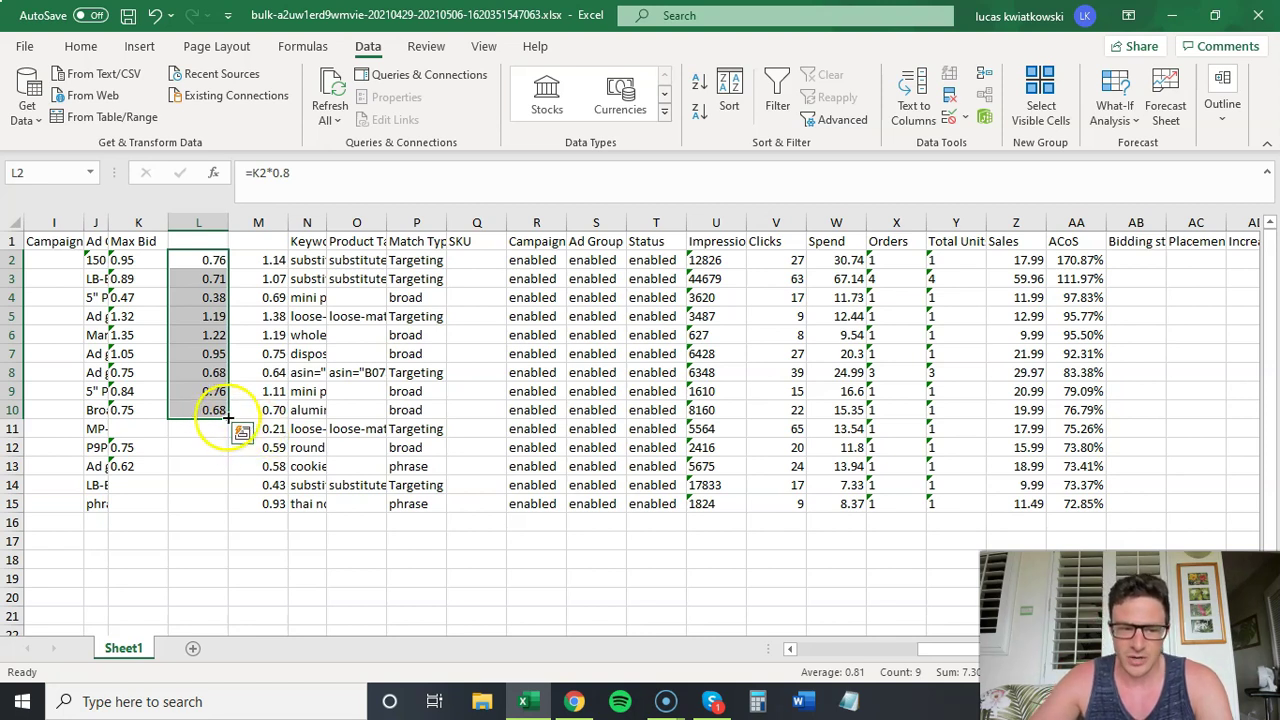
{"action": "left_click_drag", "start_coordinate": [226, 417], "coordinate": [215, 506]}
{"action": "left_click", "coordinate": [199, 440]}
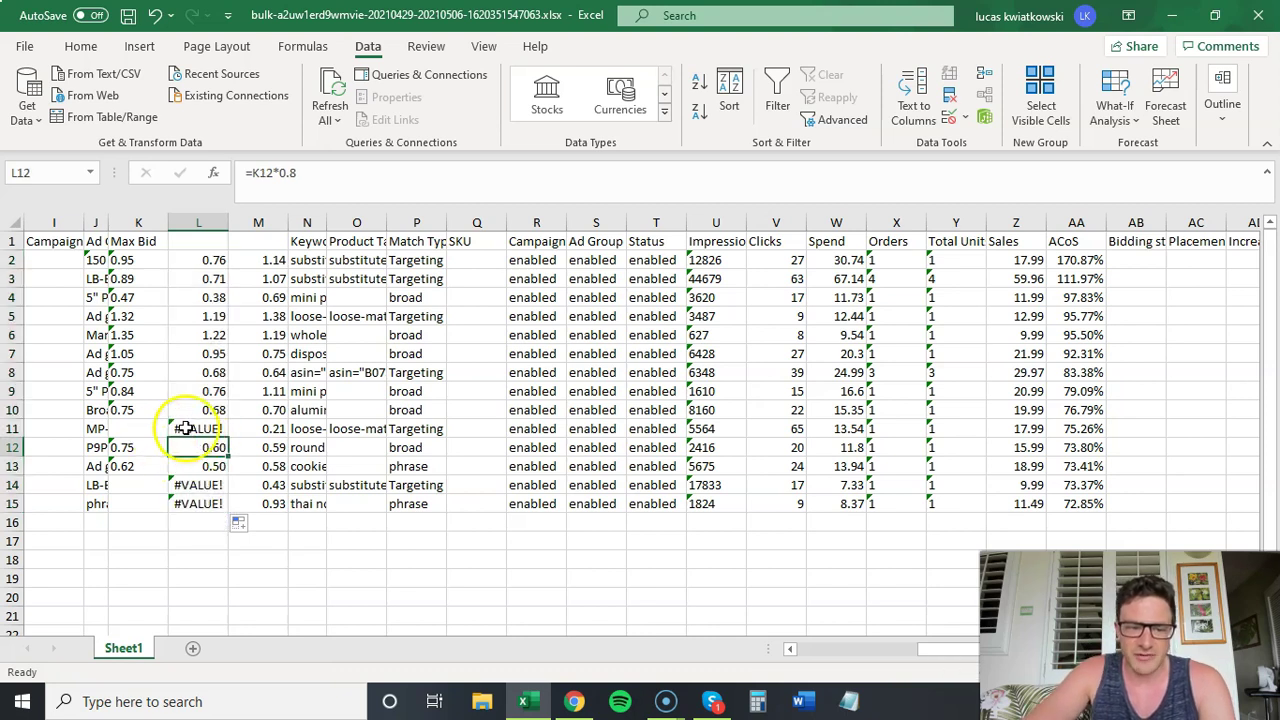
Fill the empty Max Bids: 0.21 in K11, a new bid in K14, 0.93 in K15.
{"action": "left_click", "coordinate": [150, 428]}
{"action": "type", "text": ".21"}
{"action": "key", "text": "Return"}
{"action": "left_click", "coordinate": [148, 482]}
{"action": "type", "text": ".13"}
{"action": "key", "text": "Return"}
{"action": "type", "text": ".93"}
{"action": "key", "text": "Return"}
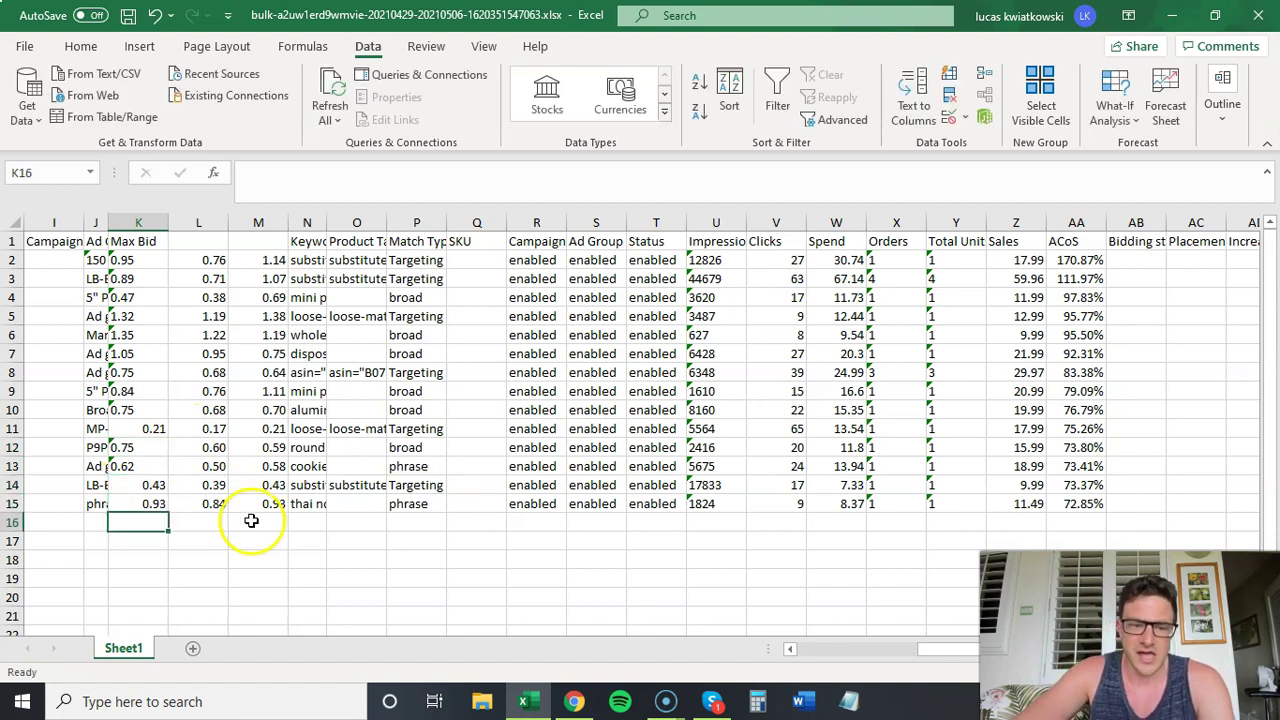
{"action": "left_click_drag", "start_coordinate": [214, 260], "coordinate": [207, 500]}
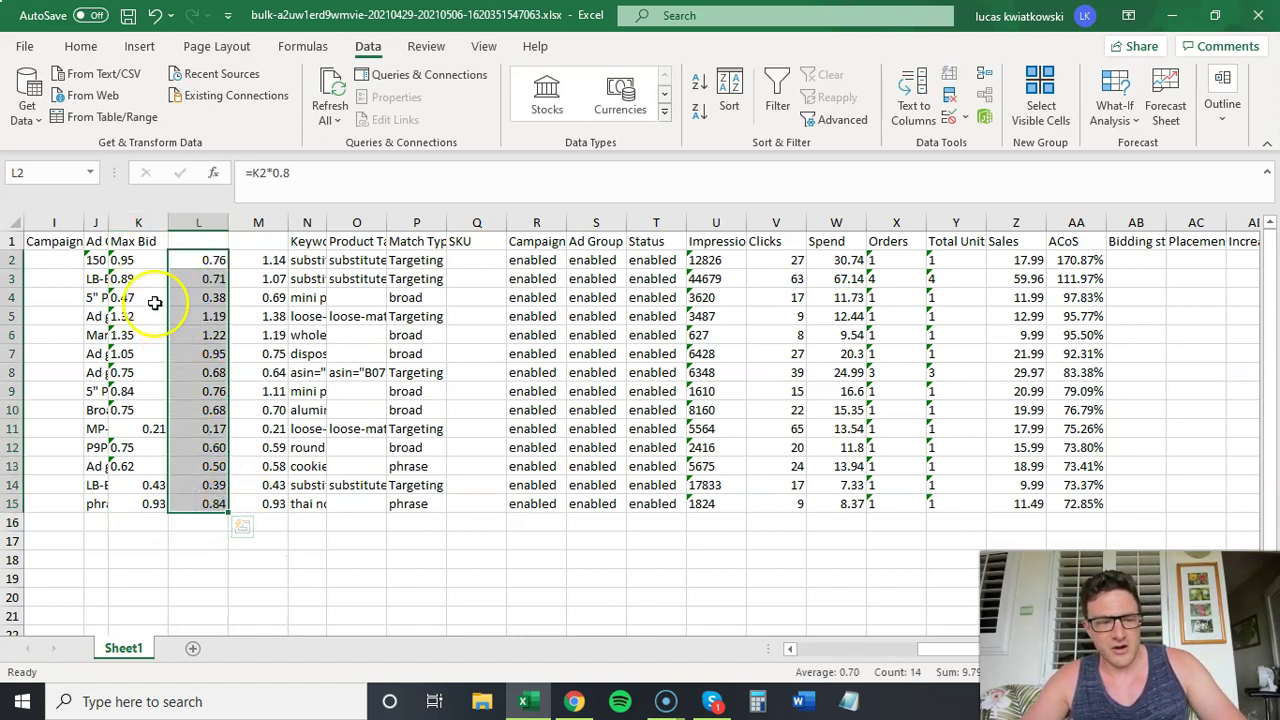
Paste the reduced bids from L2:L15 into Max Bid from K2 as values.
{"action": "key", "text": "ctrl+c"}
{"action": "left_click", "coordinate": [137, 259]}
{"action": "right_click", "coordinate": [137, 259]}
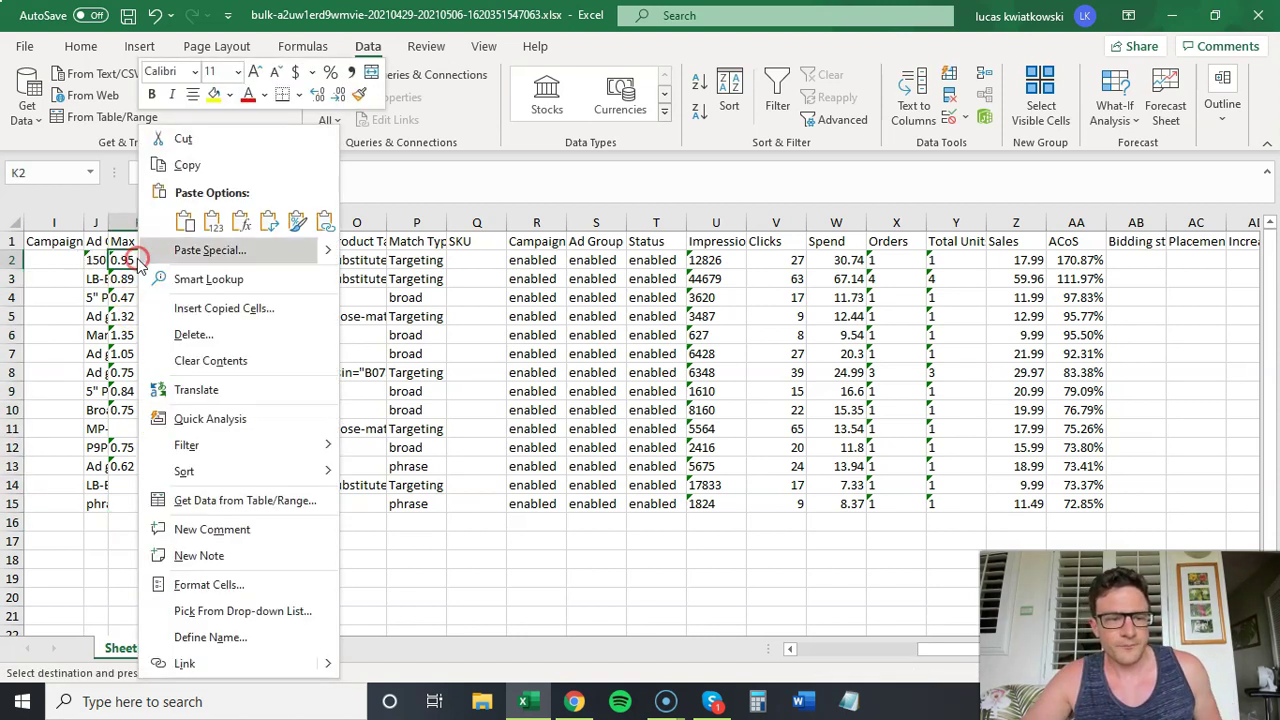
{"action": "left_click", "coordinate": [214, 222]}
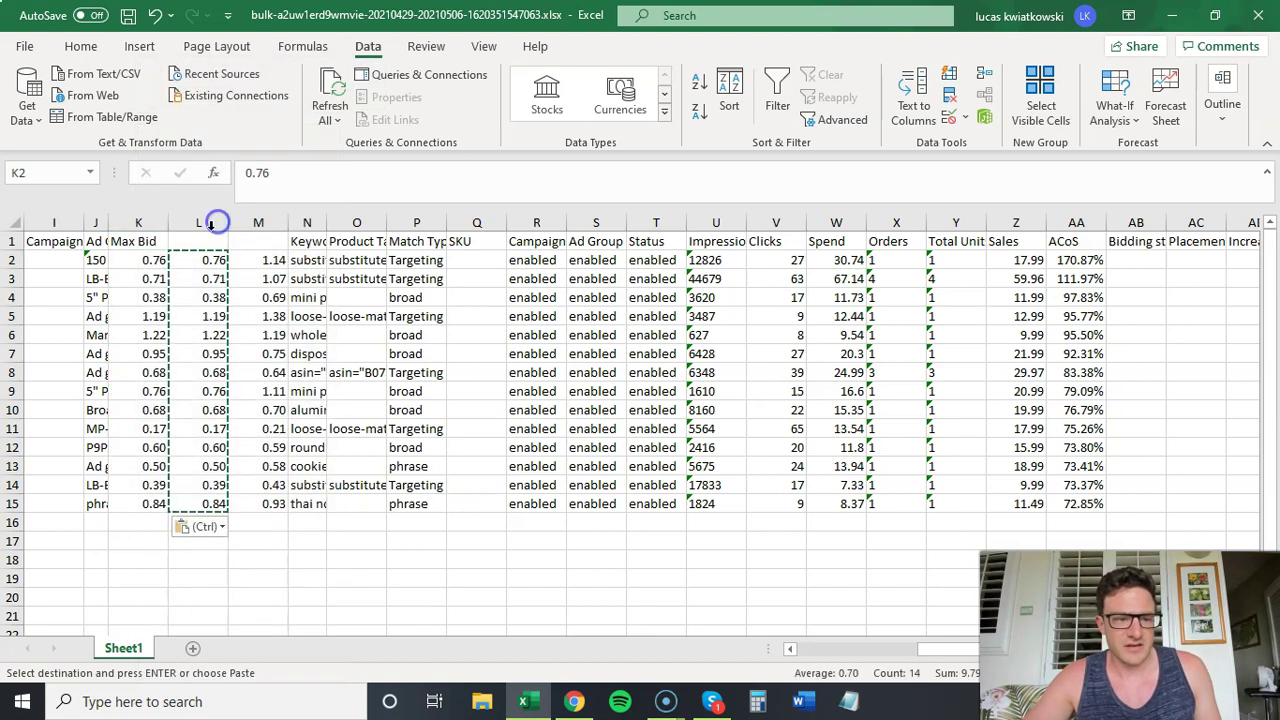
{"action": "left_click_drag", "start_coordinate": [150, 260], "coordinate": [159, 500]}
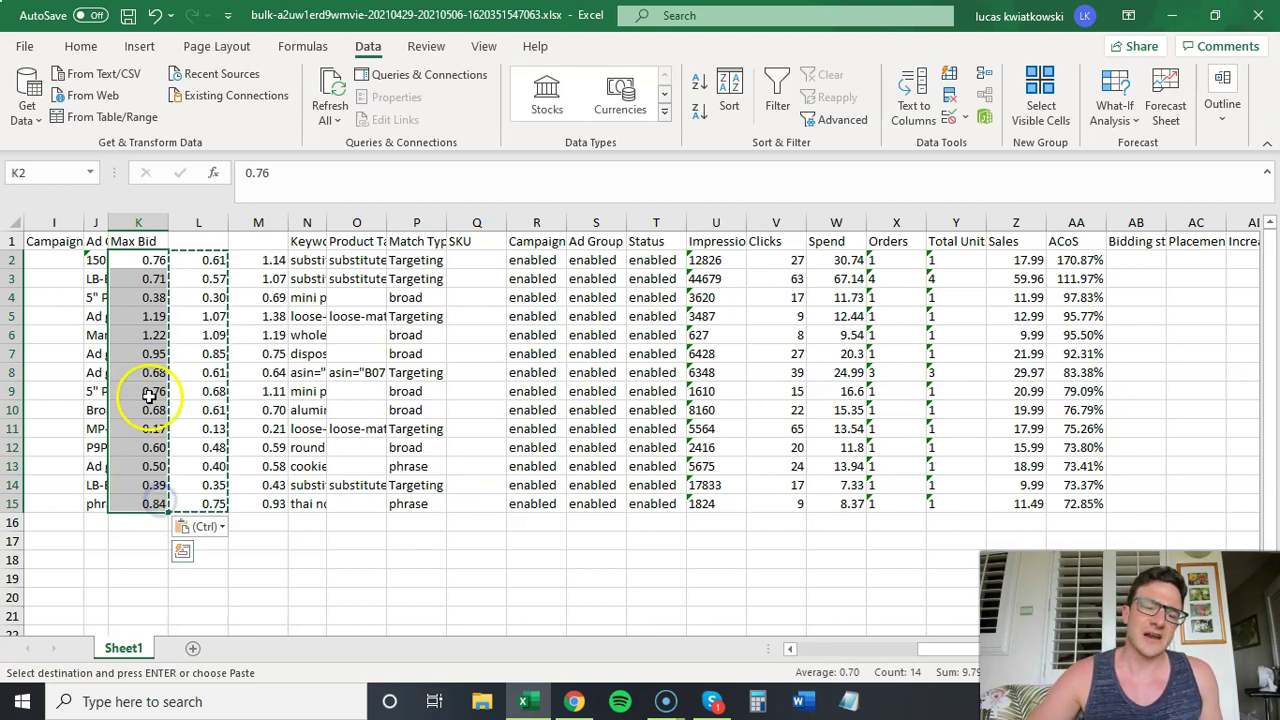
{"action": "left_click_drag", "start_coordinate": [155, 391], "coordinate": [149, 496]}
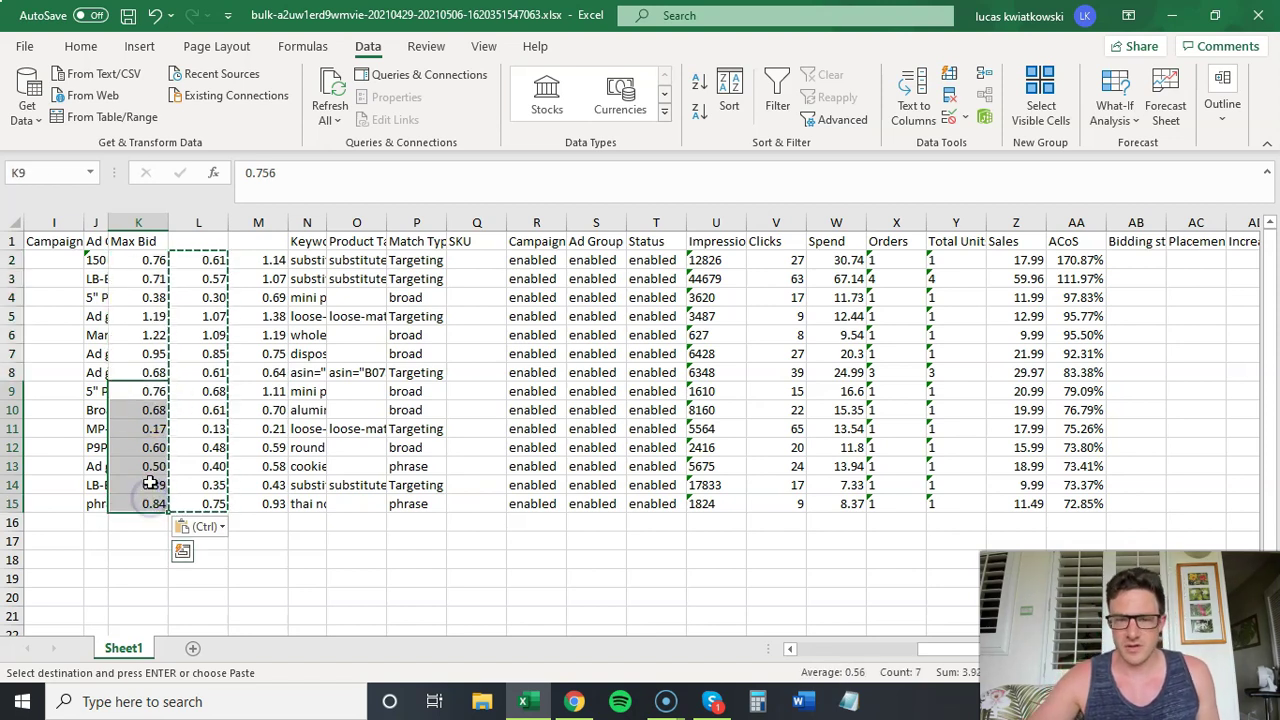
Delete helper columns L and M.
{"action": "left_click", "coordinate": [200, 226]}
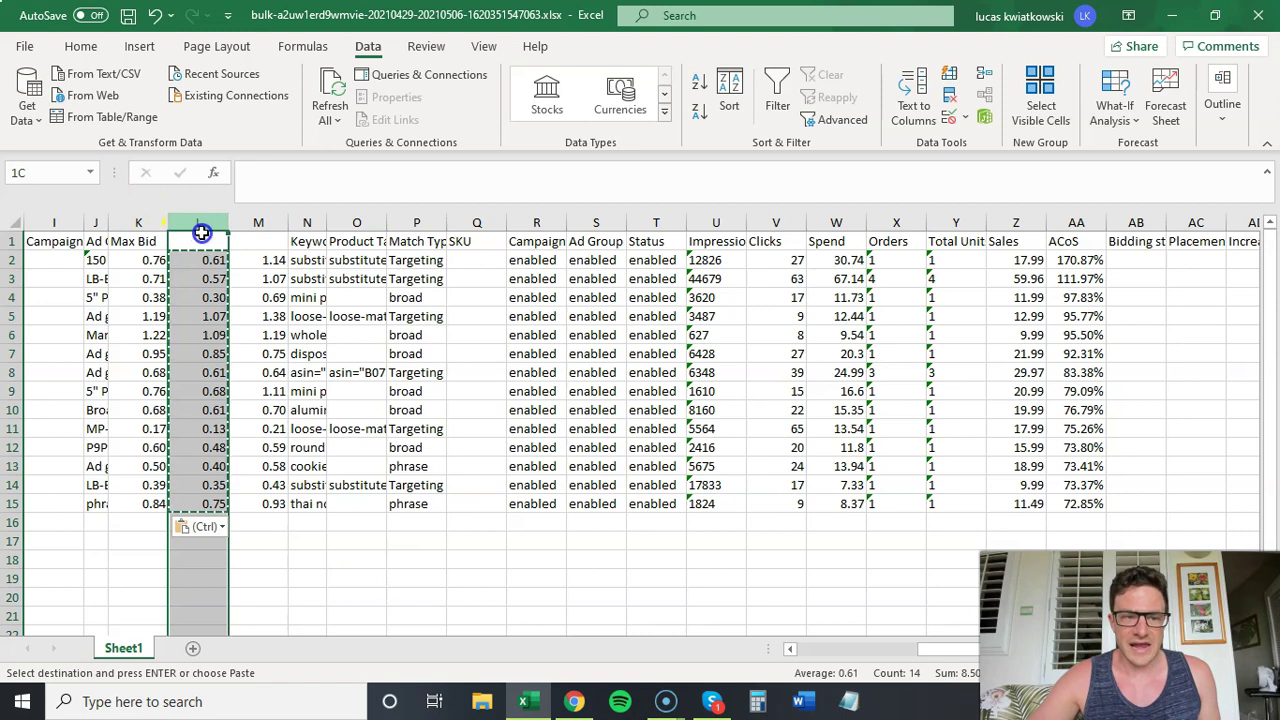
{"action": "left_click_drag", "start_coordinate": [201, 227], "coordinate": [249, 221]}
{"action": "right_click", "coordinate": [249, 221]}
{"action": "left_click", "coordinate": [337, 403]}
{"action": "left_click", "coordinate": [358, 557]}
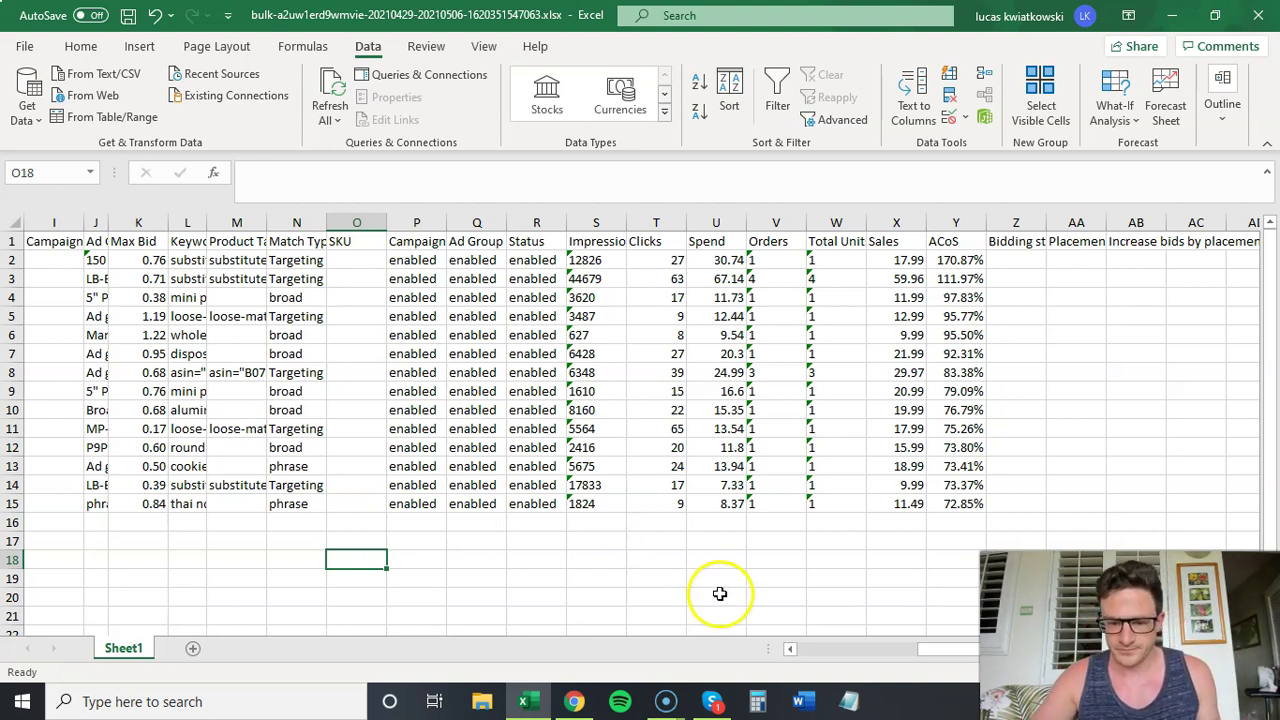
{"action": "left_click_drag", "start_coordinate": [928, 651], "coordinate": [876, 660]}
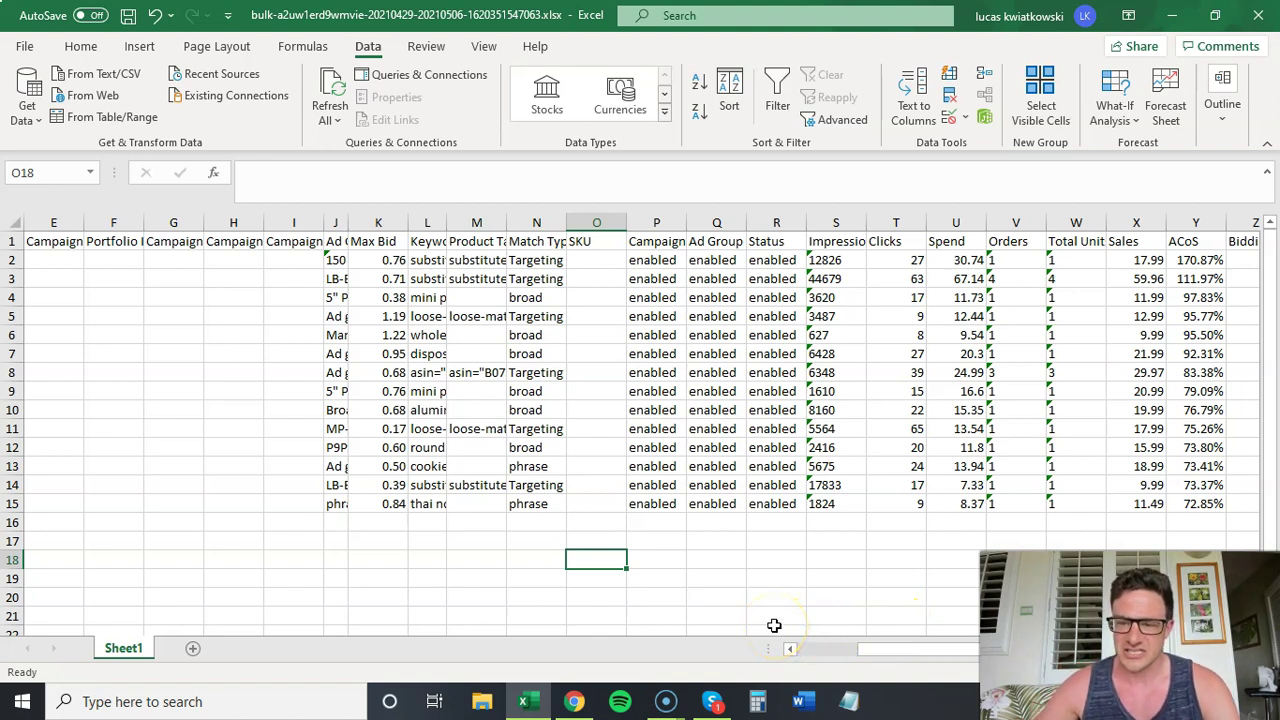
{"action": "mouse_move", "coordinate": [1196, 259]}
{"action": "left_mouse_down"}
{"action": "mouse_move", "coordinate": [1193, 314]}
{"action": "mouse_move", "coordinate": [1196, 280]}
{"action": "left_mouse_up"}
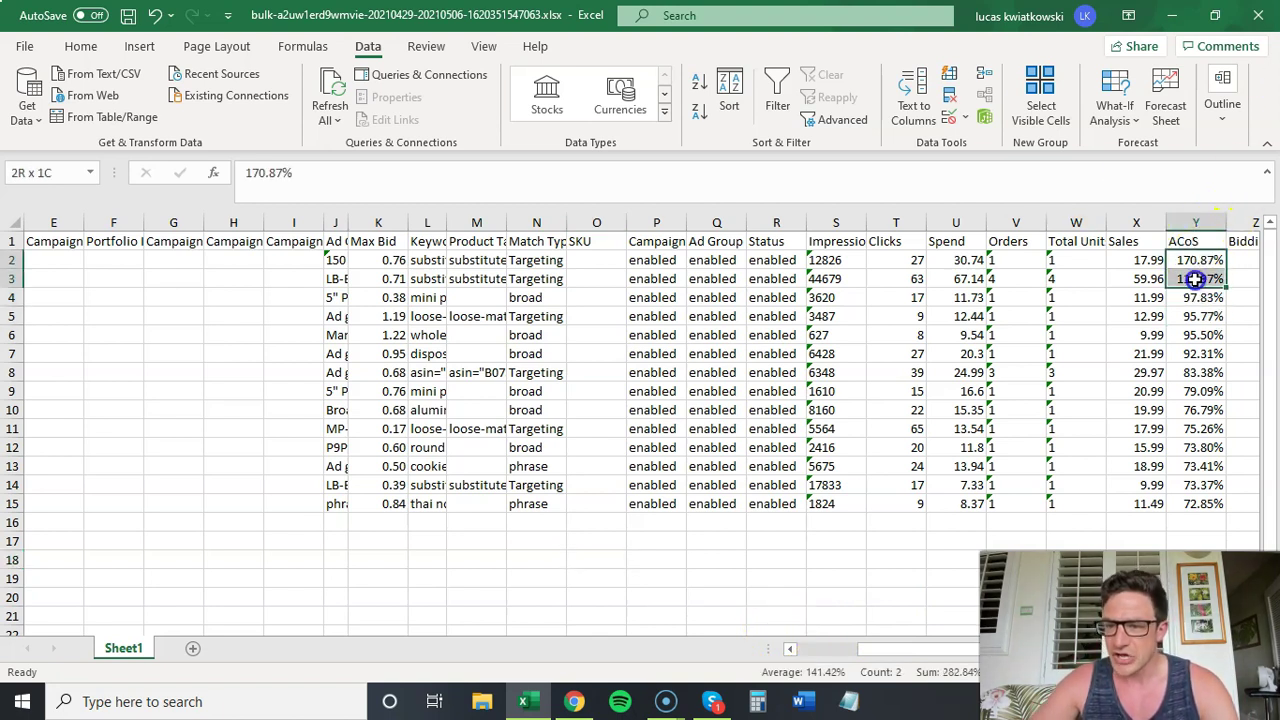
{"action": "left_click", "coordinate": [912, 260]}
{"action": "left_click_drag", "start_coordinate": [912, 260], "coordinate": [903, 401]}
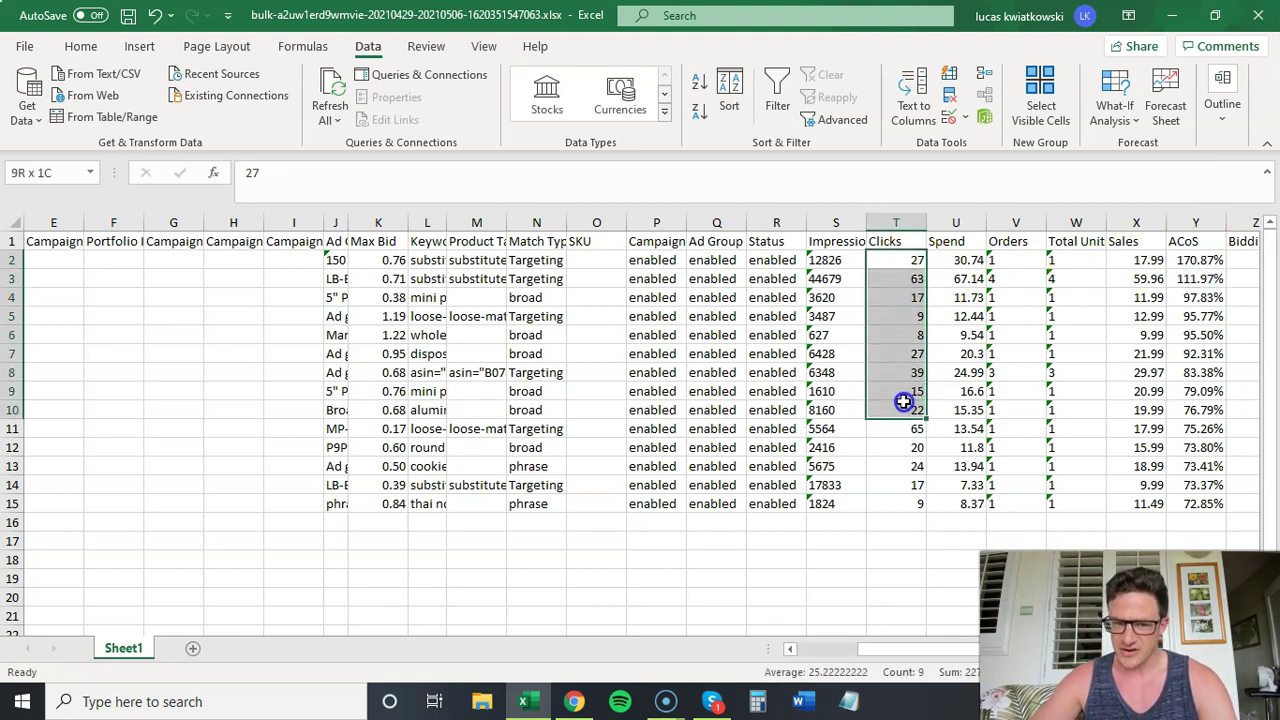
Insert a helper column L with an 80%-of-K2 bid formula filled to L15.
{"action": "left_click", "coordinate": [426, 221]}
{"action": "right_click", "coordinate": [426, 220]}
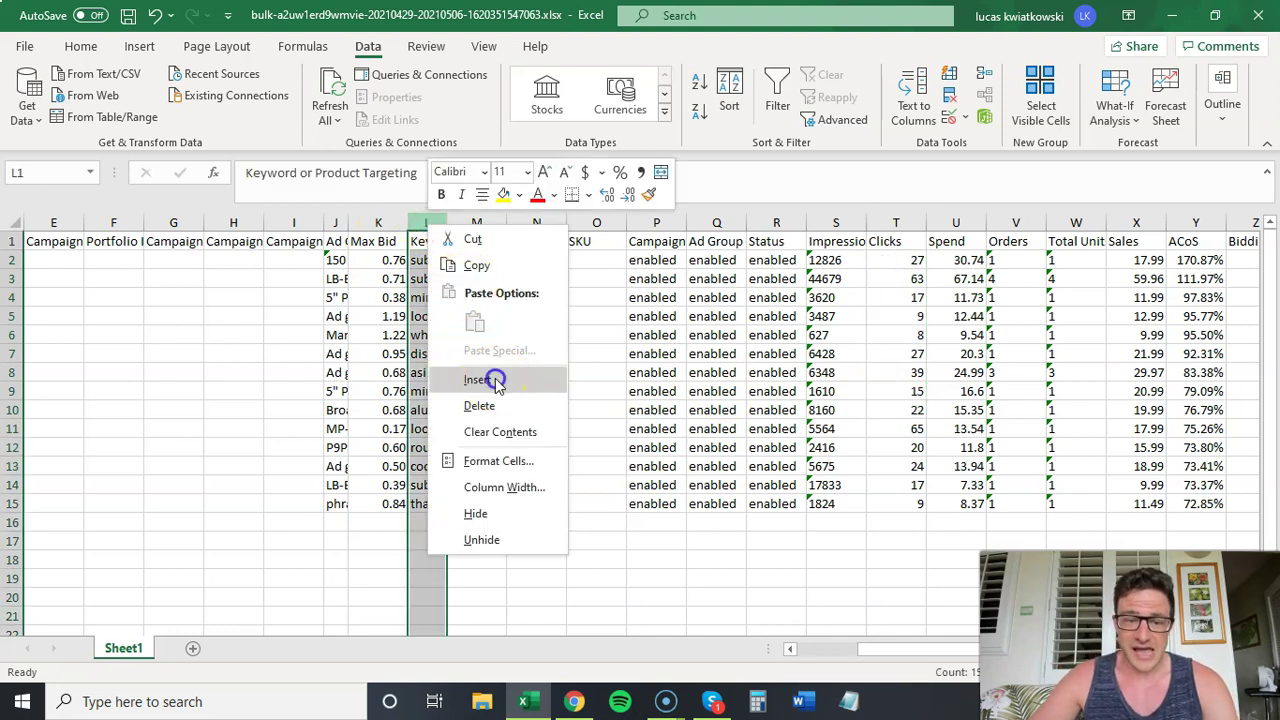
{"action": "left_click", "coordinate": [490, 374]}
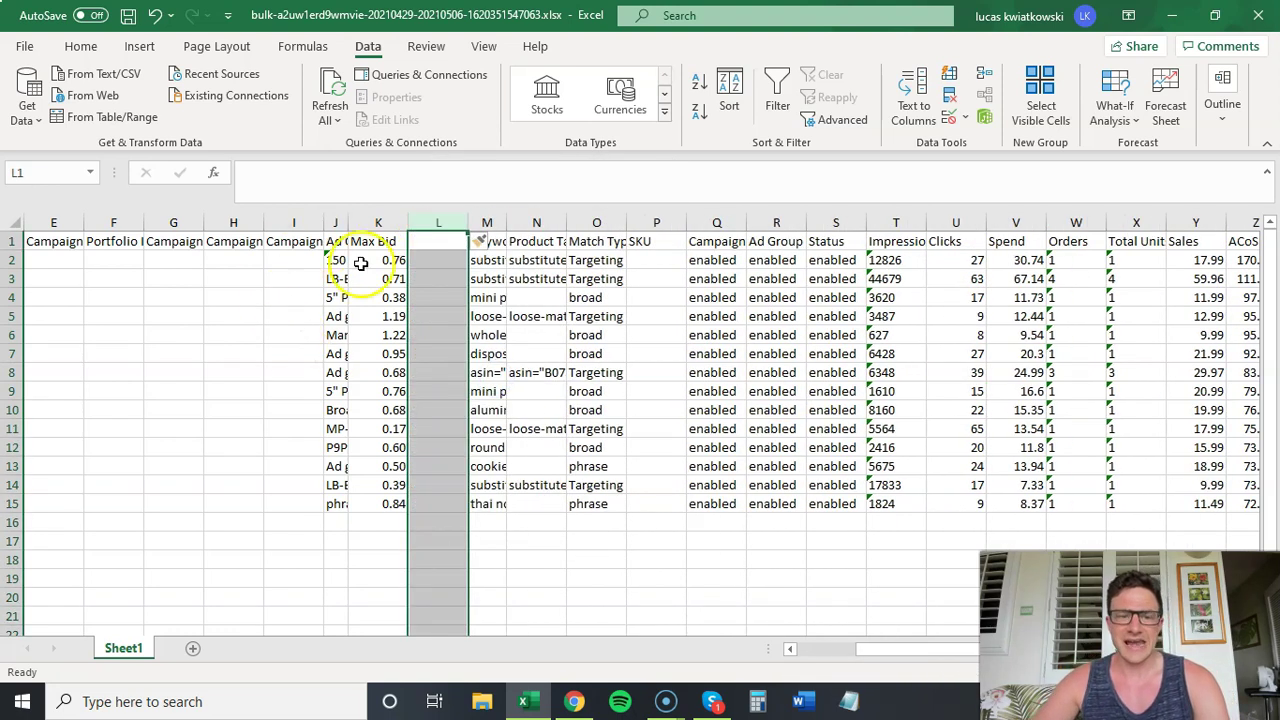
{"action": "left_click", "coordinate": [441, 260]}
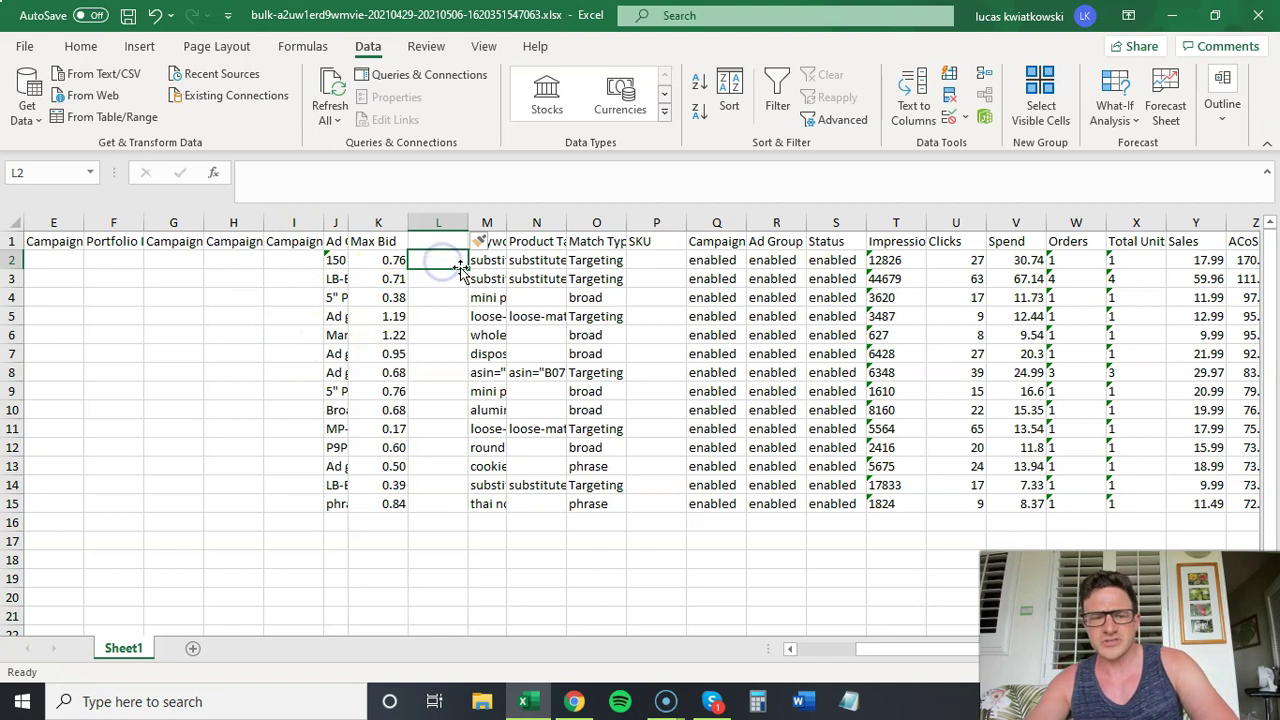
{"action": "type", "text": "="}
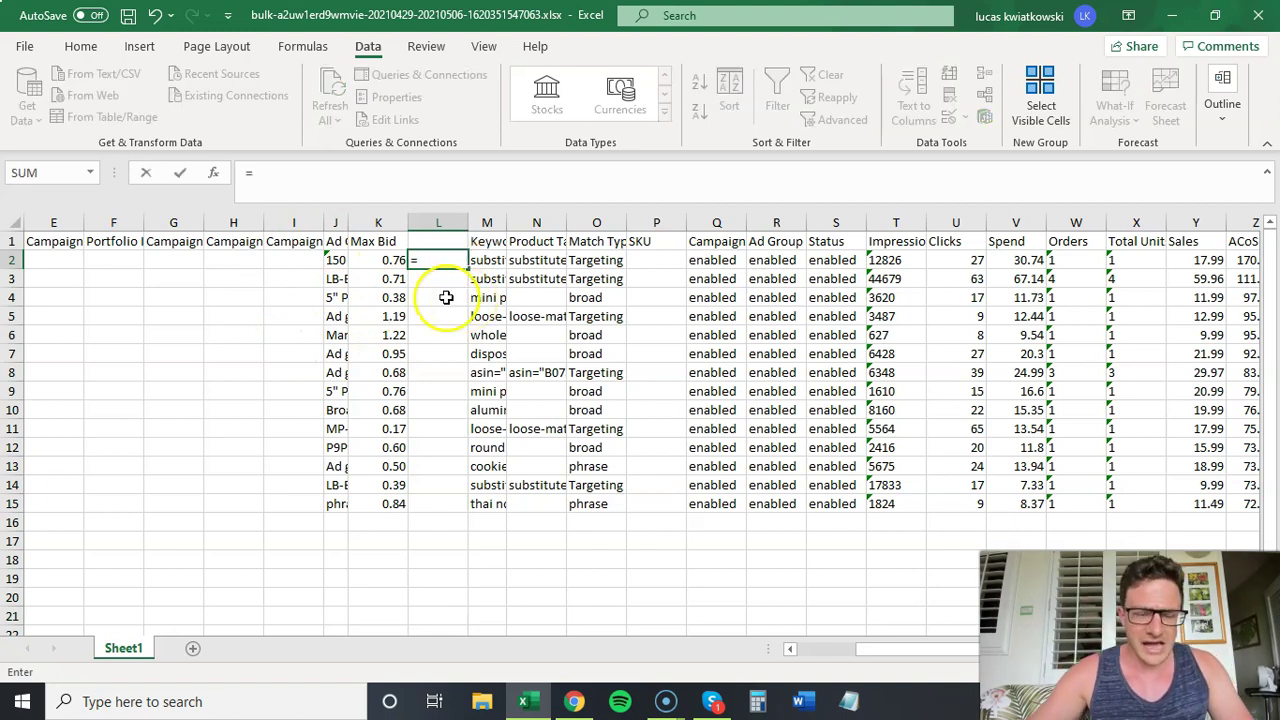
{"action": "left_click", "coordinate": [392, 259]}
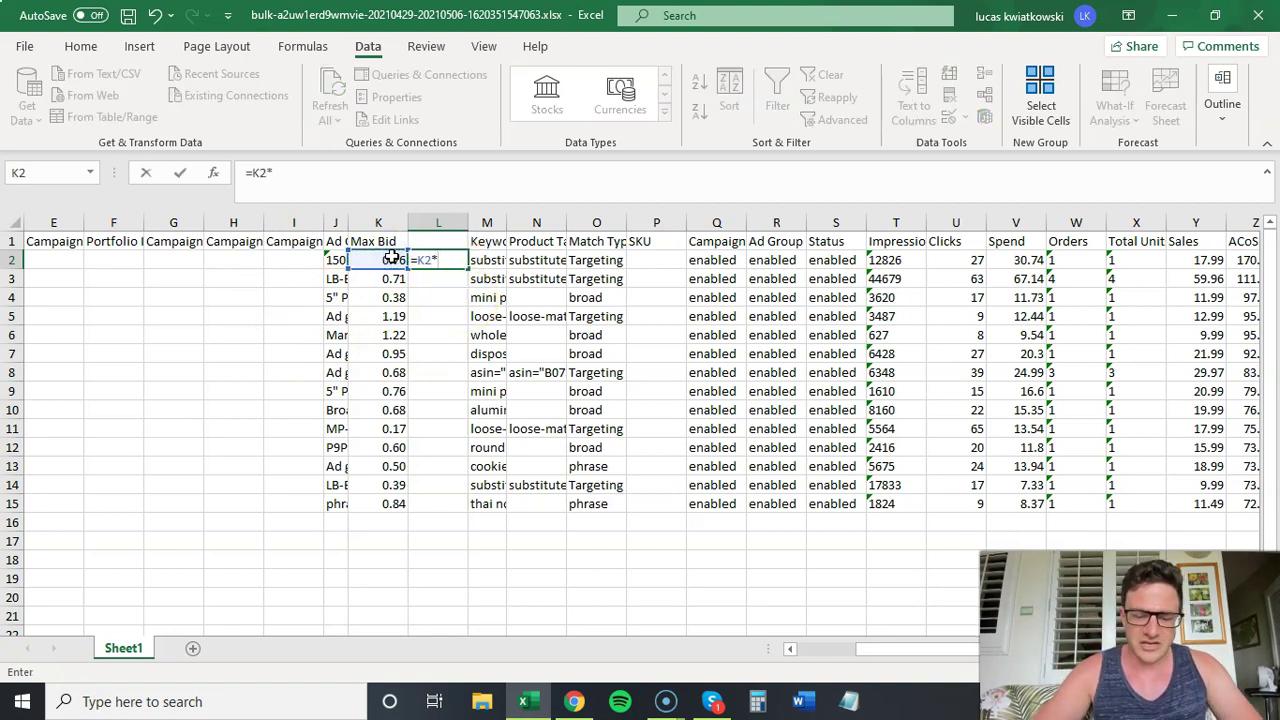
{"action": "key", "text": "Return"}
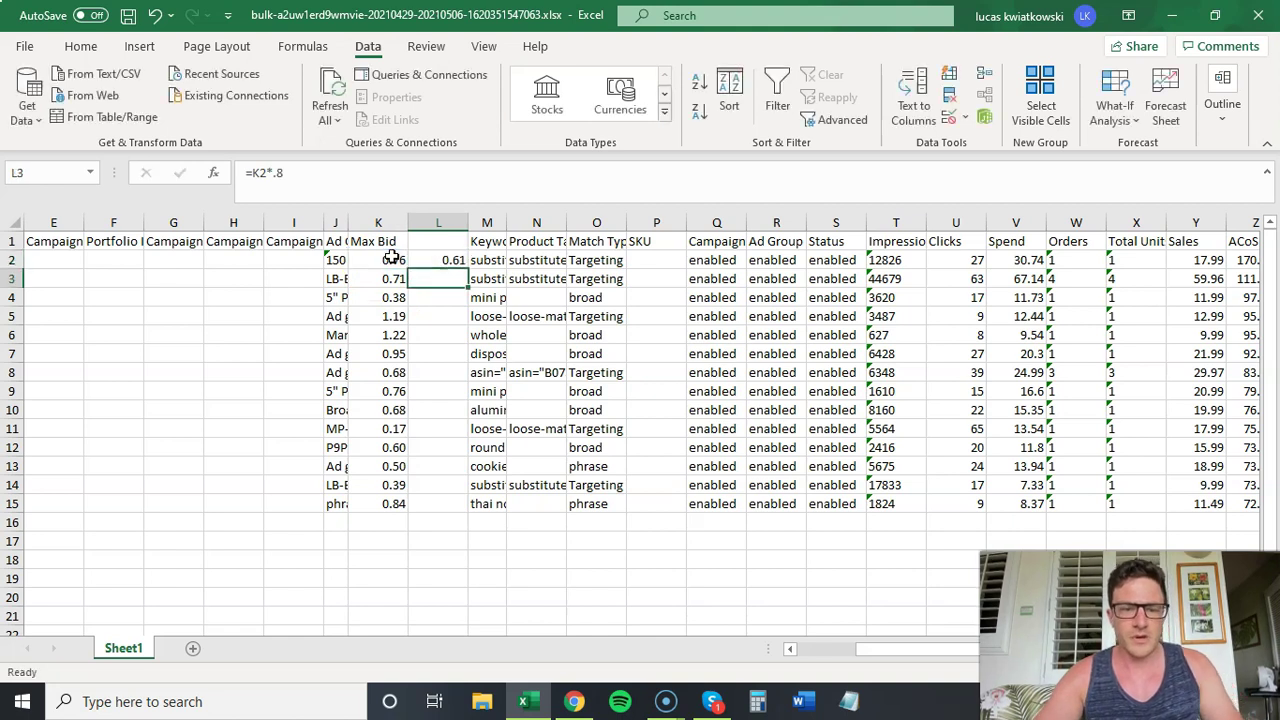
{"action": "left_click", "coordinate": [451, 259]}
{"action": "left_click_drag", "start_coordinate": [466, 268], "coordinate": [455, 513]}
Paste the L2:L15 results over Max Bid as values and delete helper column L.
{"action": "key", "text": "ctrl+c"}
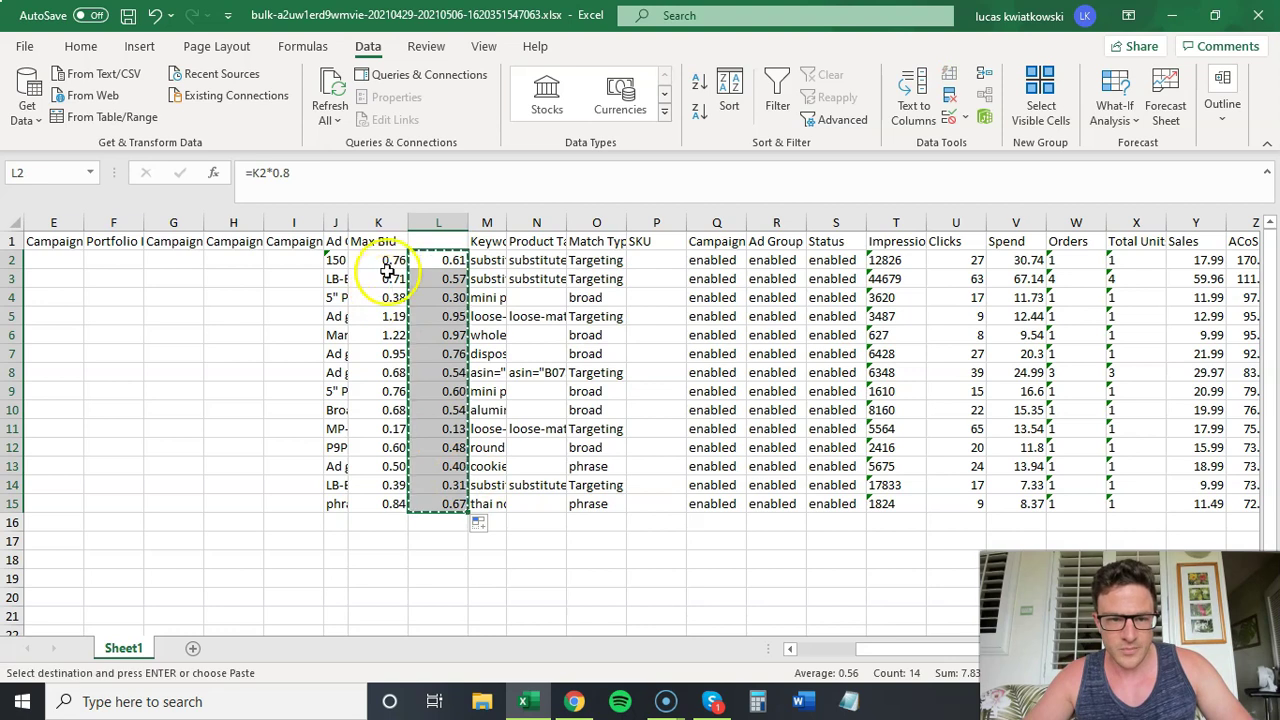
{"action": "left_click", "coordinate": [388, 259]}
{"action": "right_click", "coordinate": [388, 259]}
{"action": "left_click", "coordinate": [463, 251]}
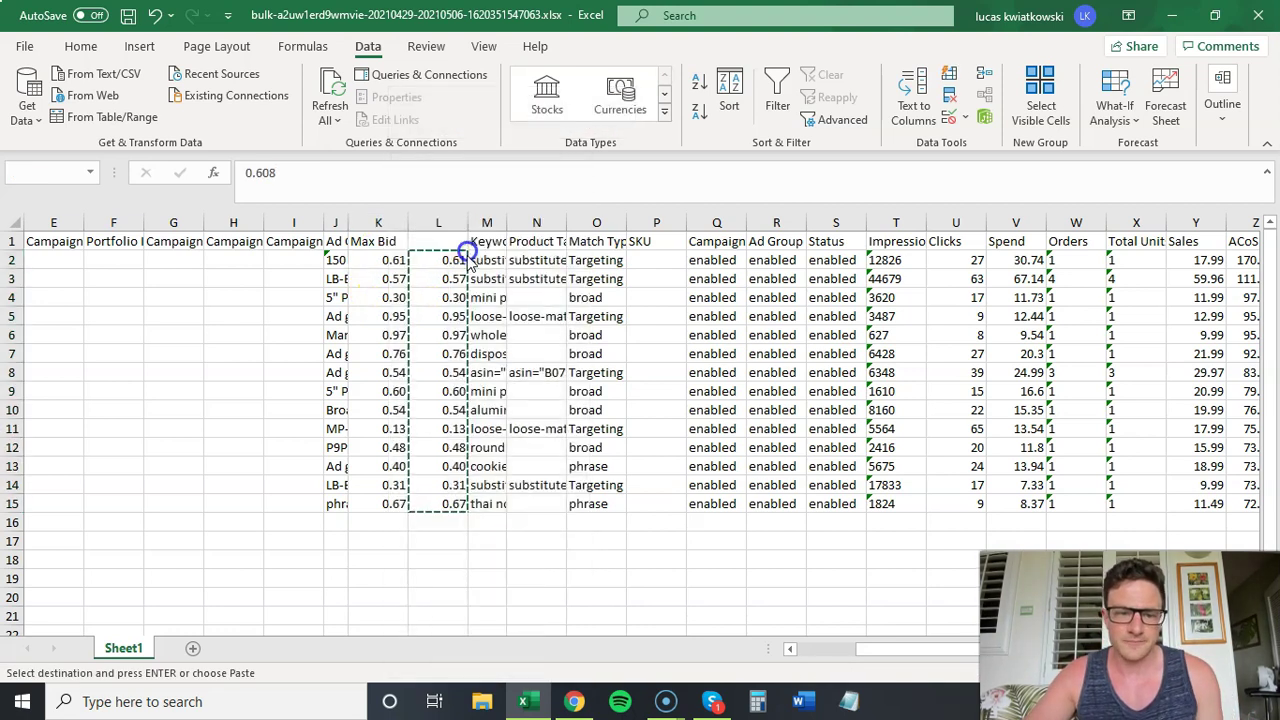
{"action": "left_click", "coordinate": [438, 221]}
{"action": "right_click", "coordinate": [438, 221]}
{"action": "left_click", "coordinate": [515, 410]}
{"action": "left_click", "coordinate": [570, 371]}
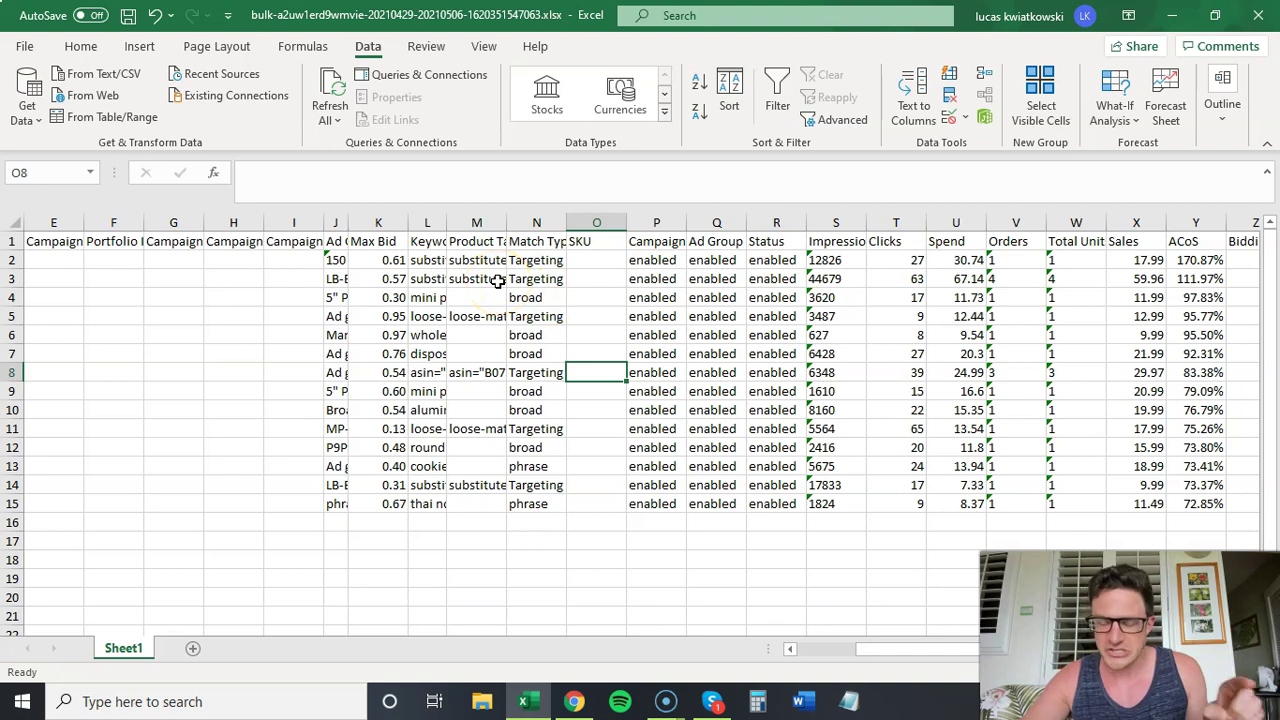
Enter .1 in K2 so the top Max Bid becomes 0.10.
{"action": "left_click", "coordinate": [404, 262]}
{"action": "type", "text": ".1"}
{"action": "key", "text": "Return"}
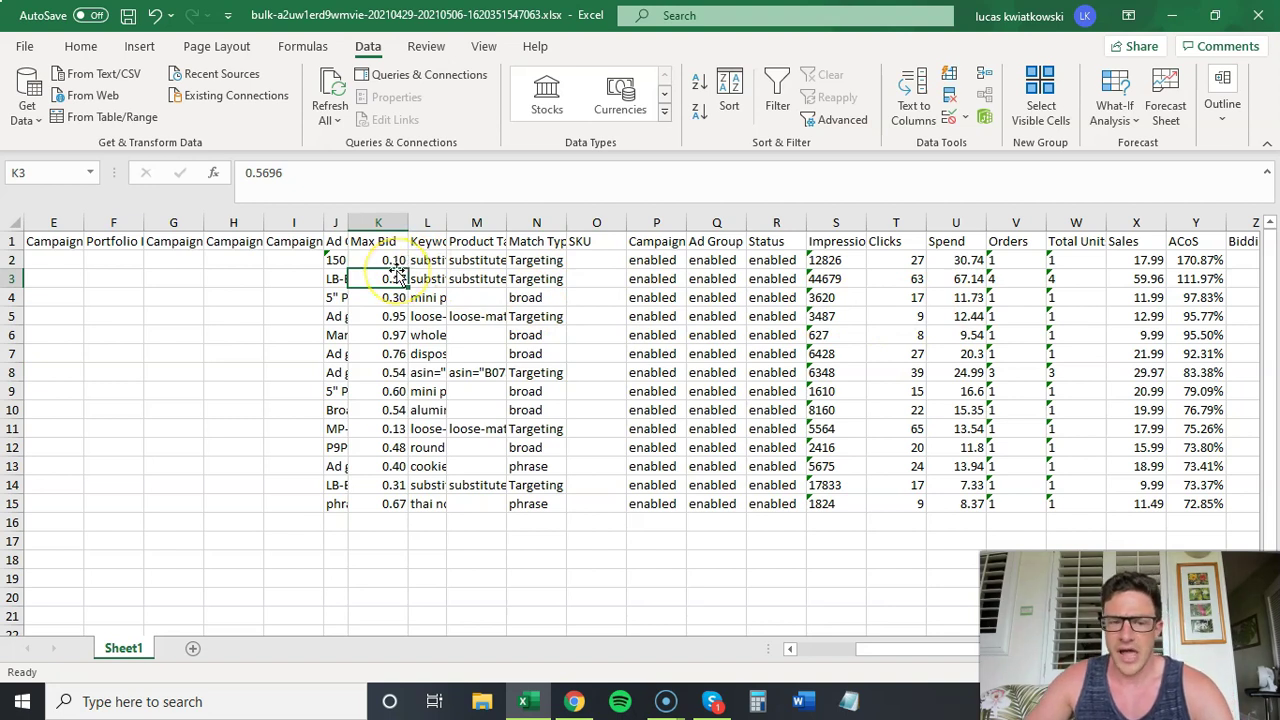